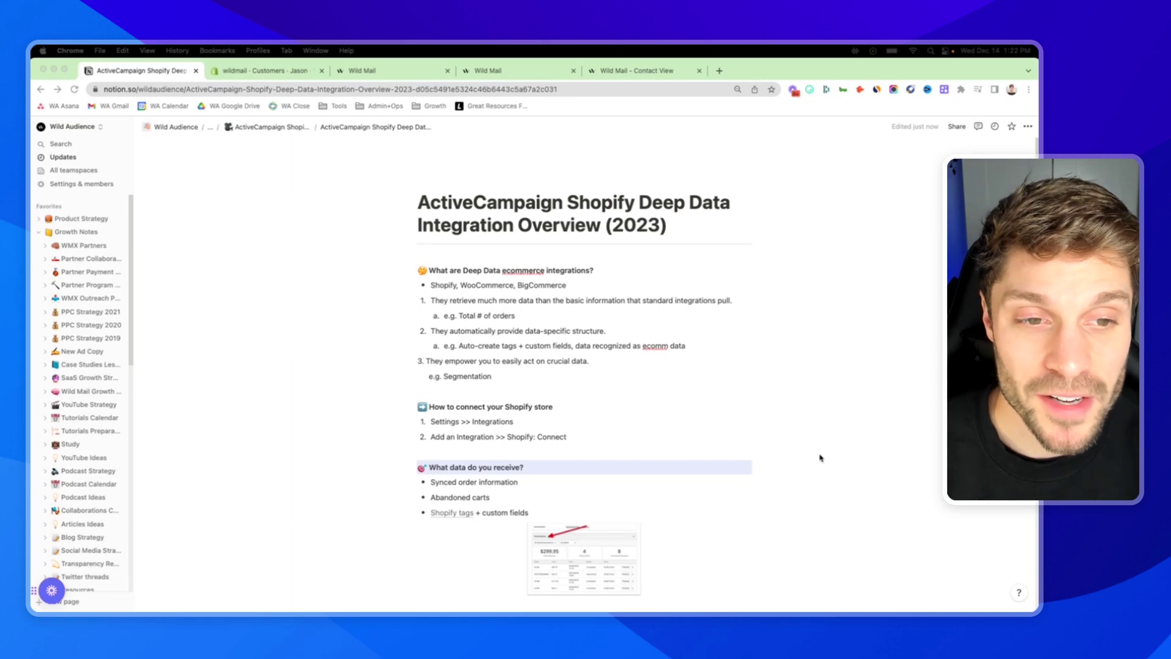
Read the Notion section on Deep Data ecommerce integrations, covering the supported platforms and the three benefits with their examples.
click(464, 269)
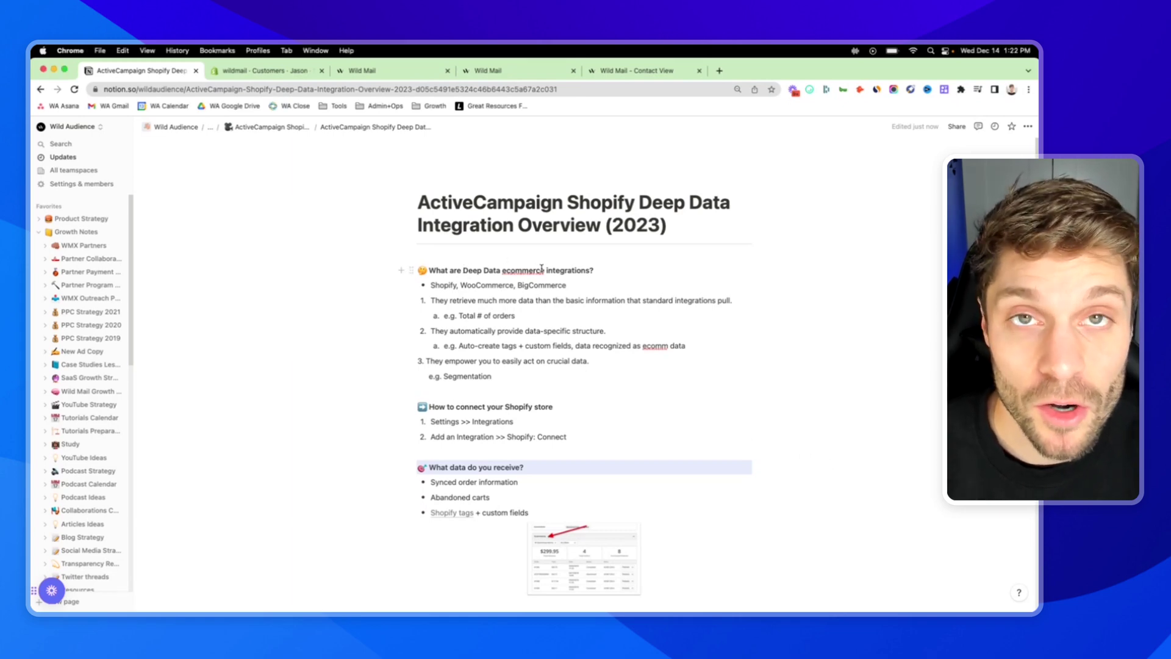
scroll(524, 279, down, 1)
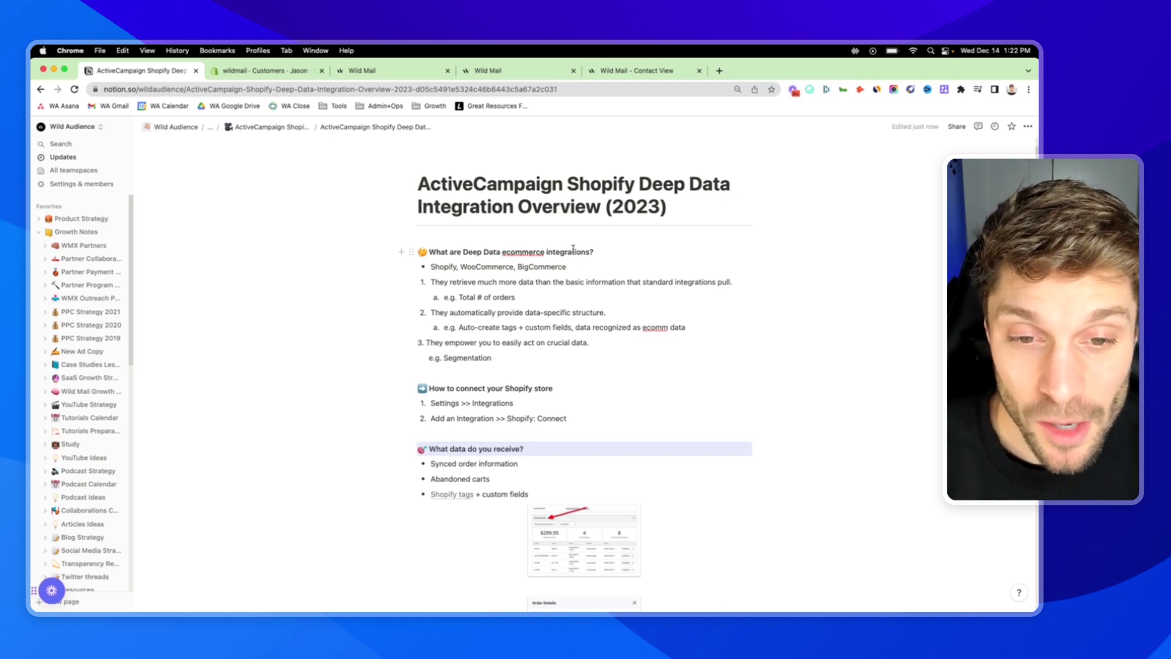
drag(432, 267, 547, 267)
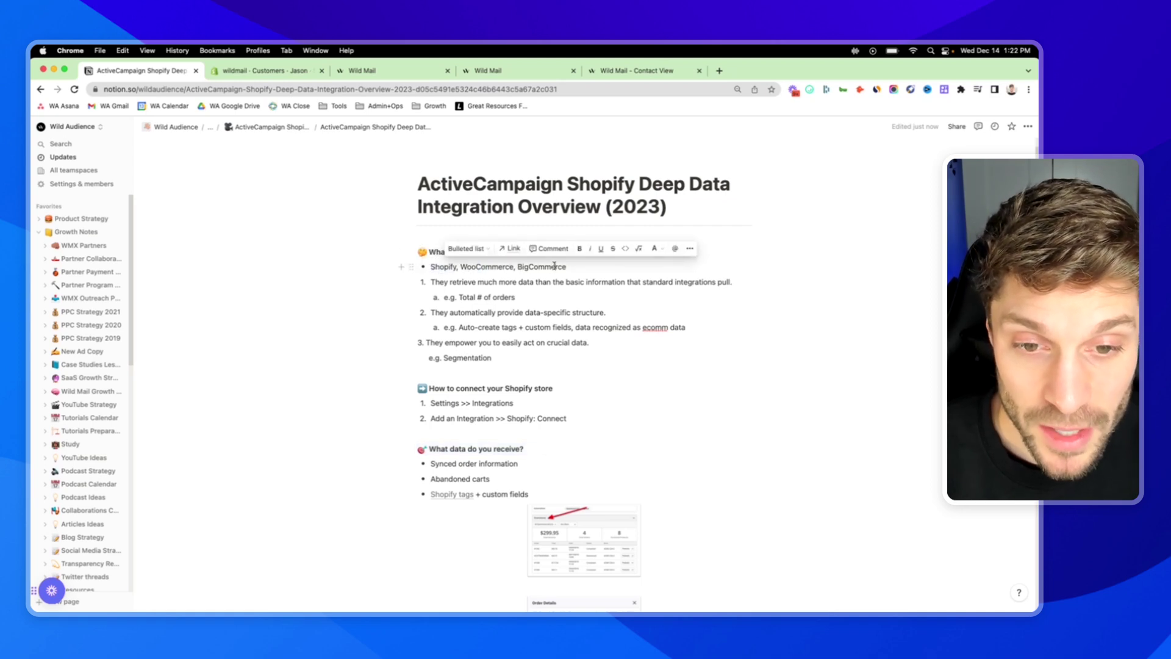
click(553, 267)
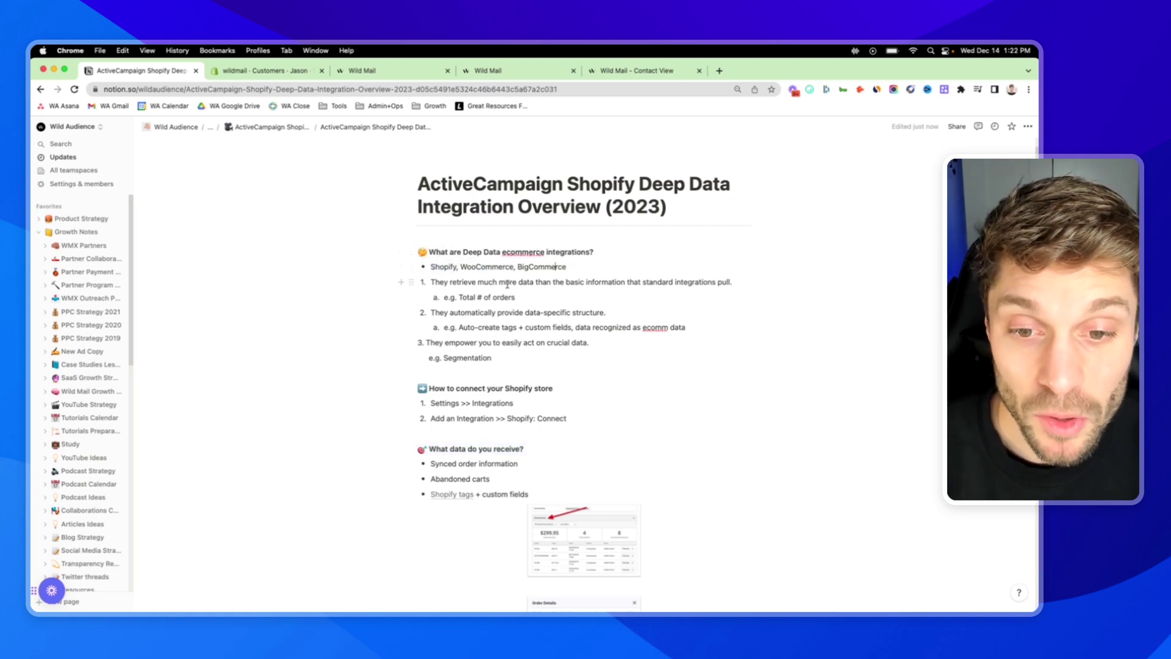
drag(484, 281, 671, 282)
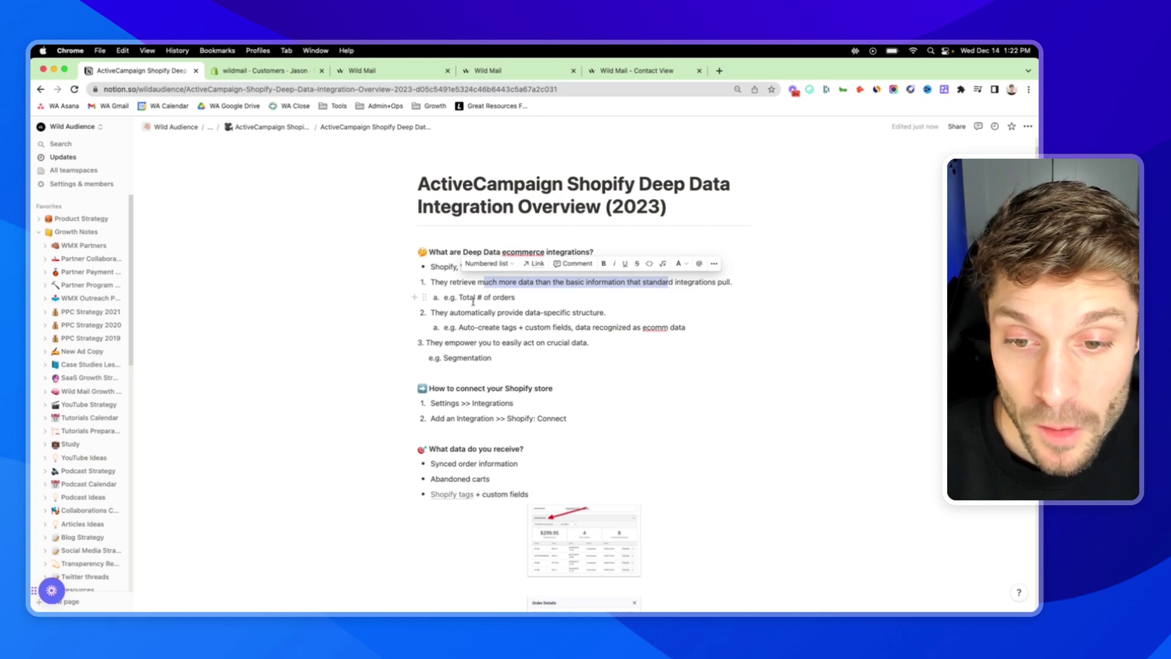
drag(432, 312, 523, 313)
click(538, 312)
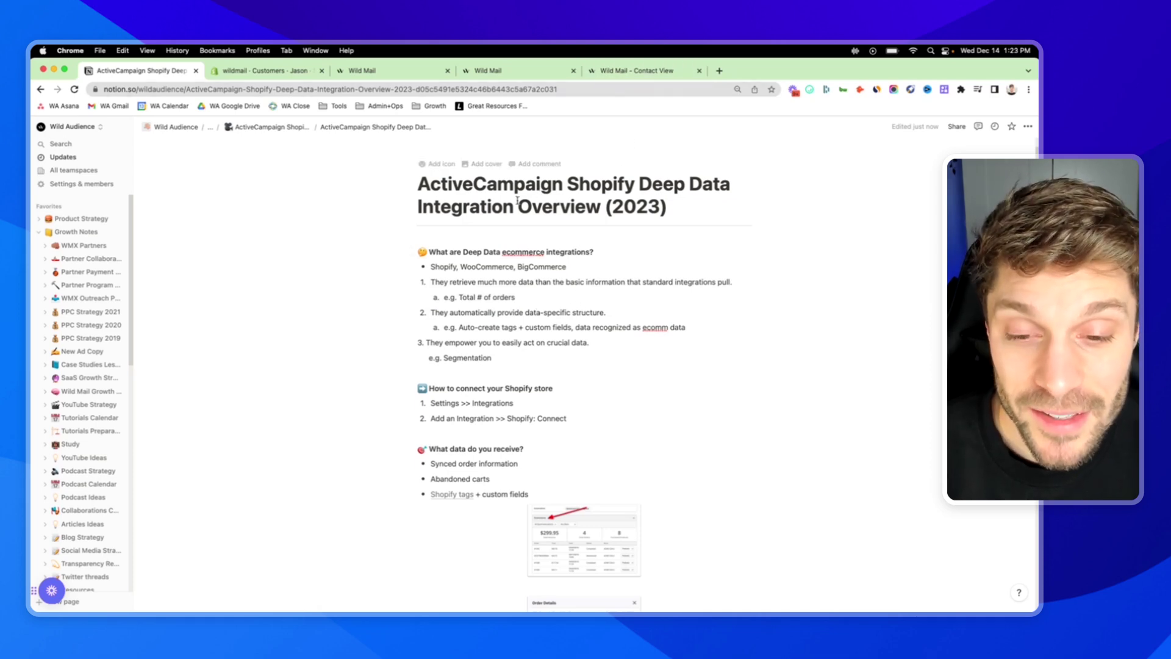
scroll(529, 255, down, 1)
scroll(524, 275, down, 1)
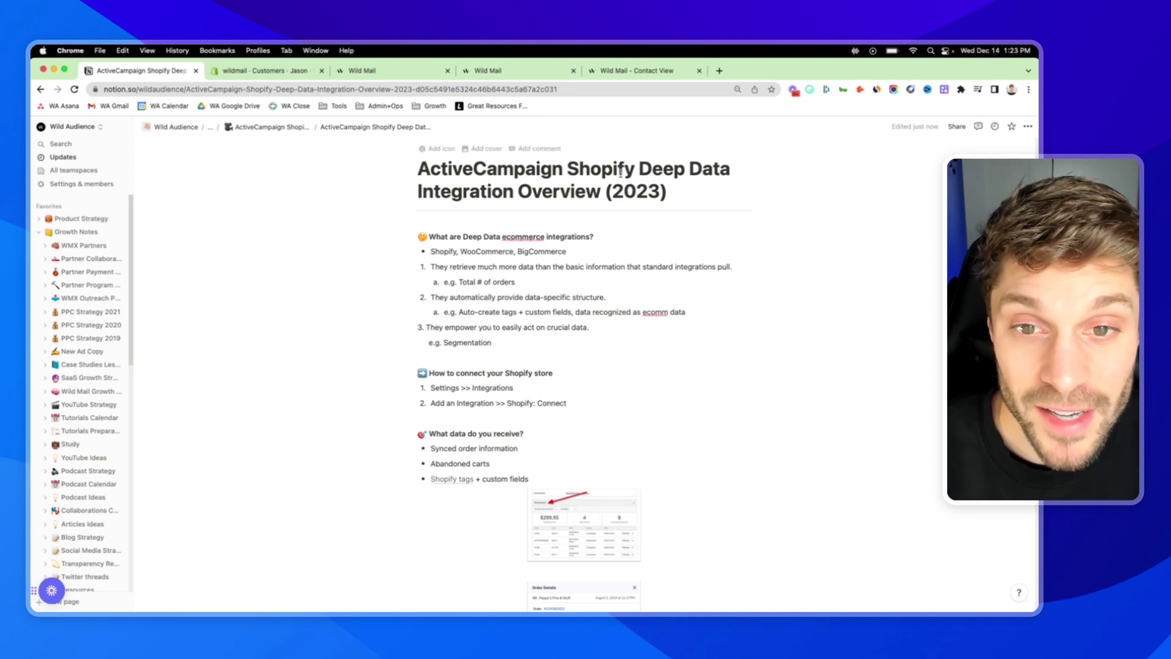
scroll(488, 280, down, 1)
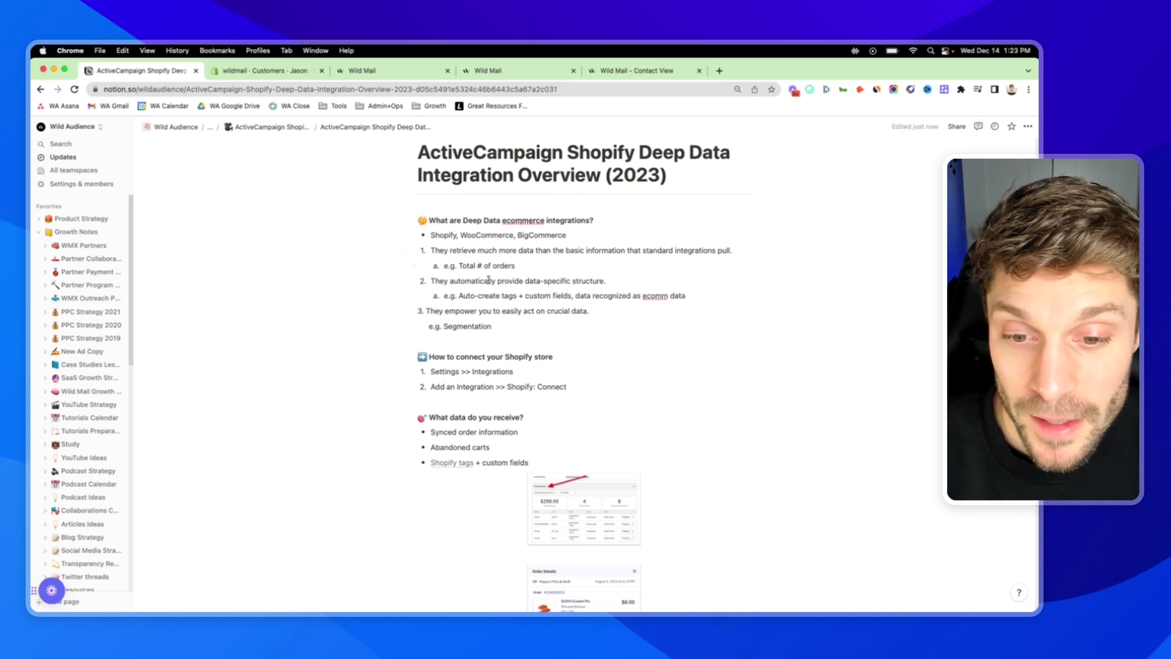
drag(427, 308, 587, 311)
click(531, 294)
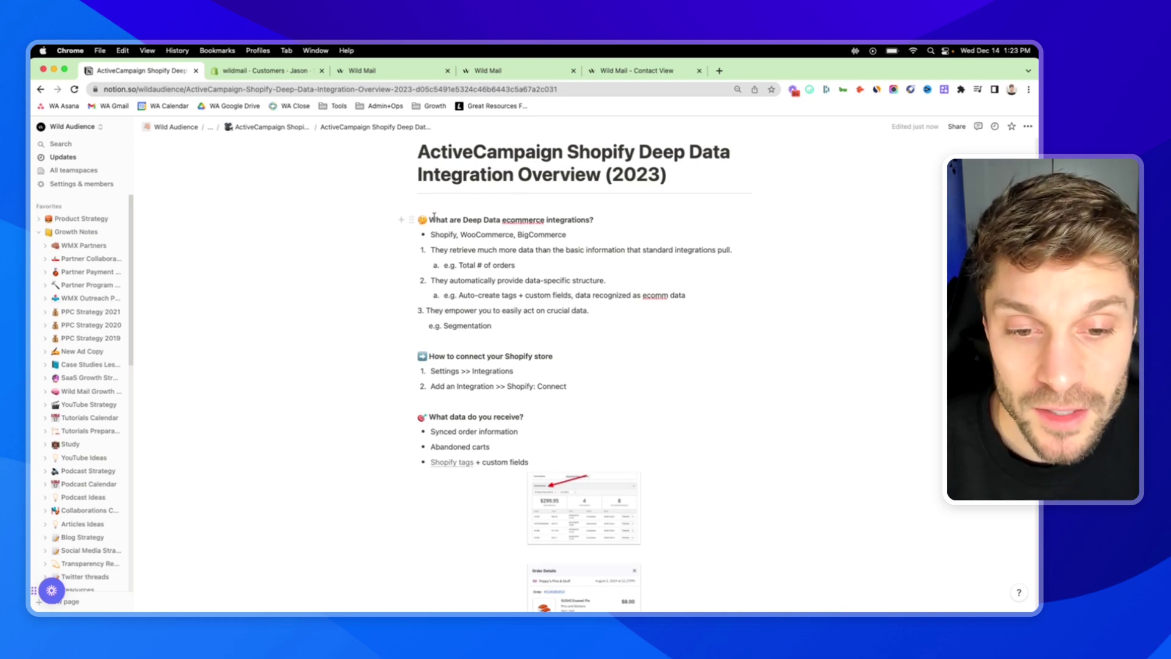
scroll(475, 259, down, 1)
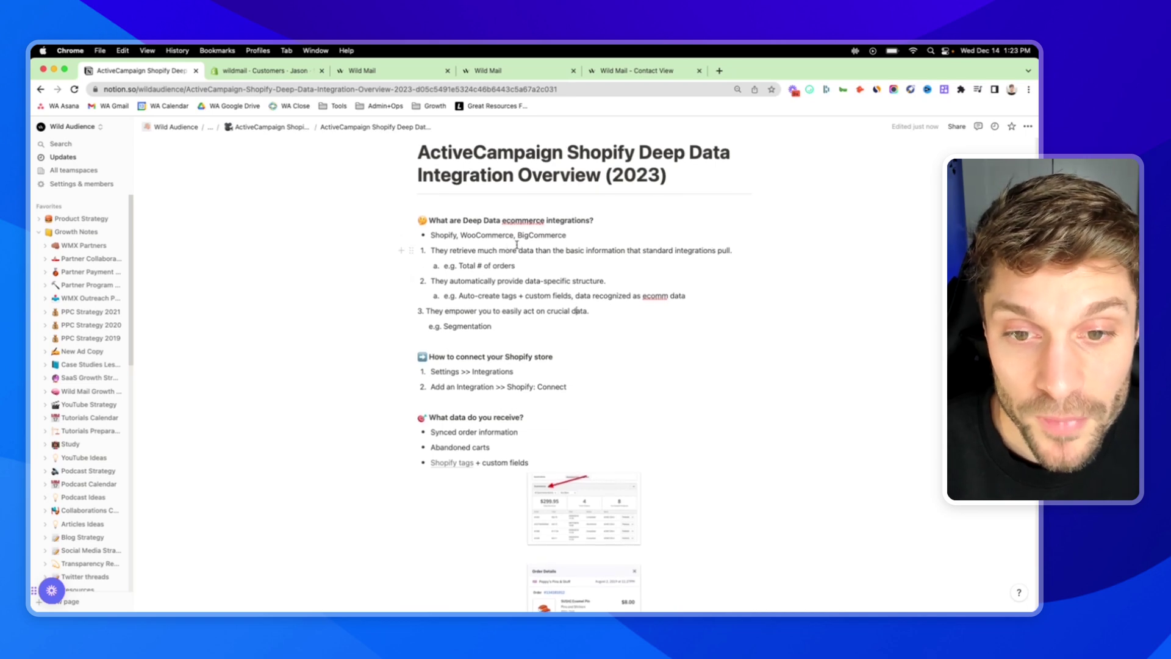
scroll(475, 232, up, 1)
drag(448, 233, 583, 232)
click(574, 232)
scroll(455, 279, down, 3)
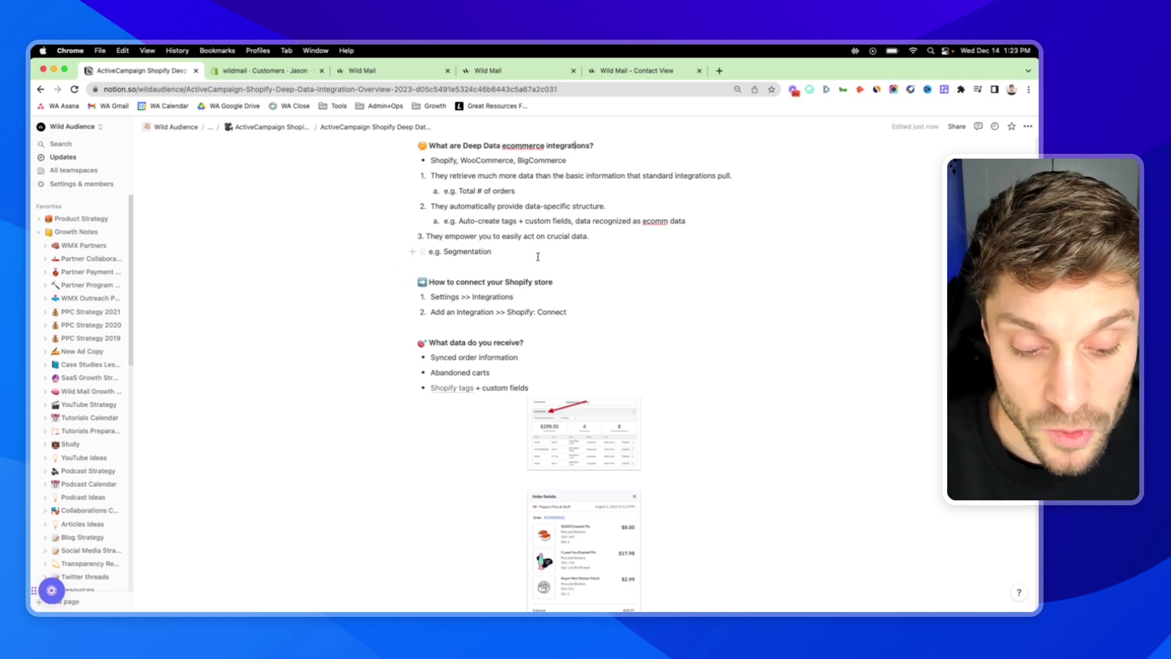
Switch to the ActiveCampaign account and open the Integrations page in its settings.
click(300, 72)
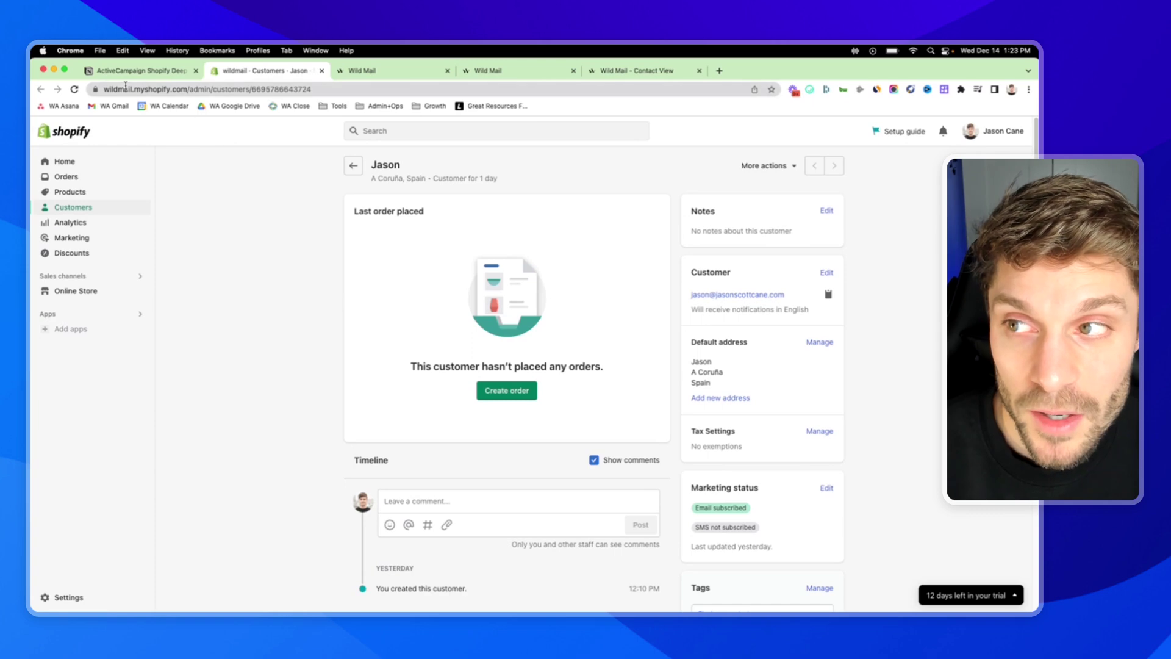
click(167, 73)
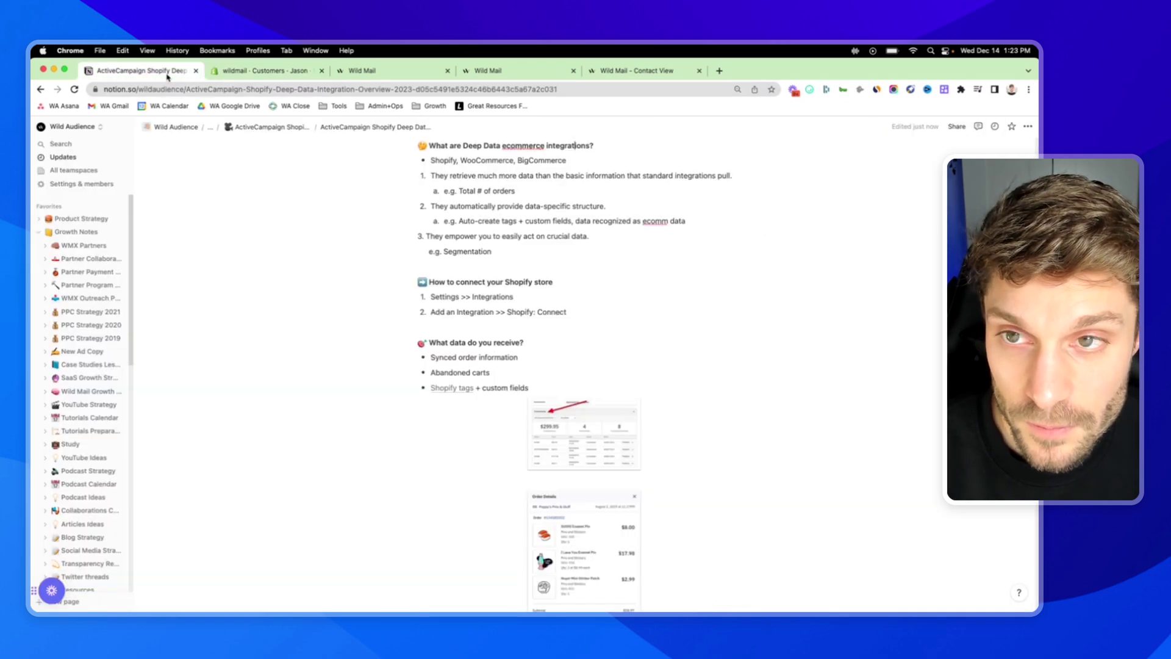
click(400, 72)
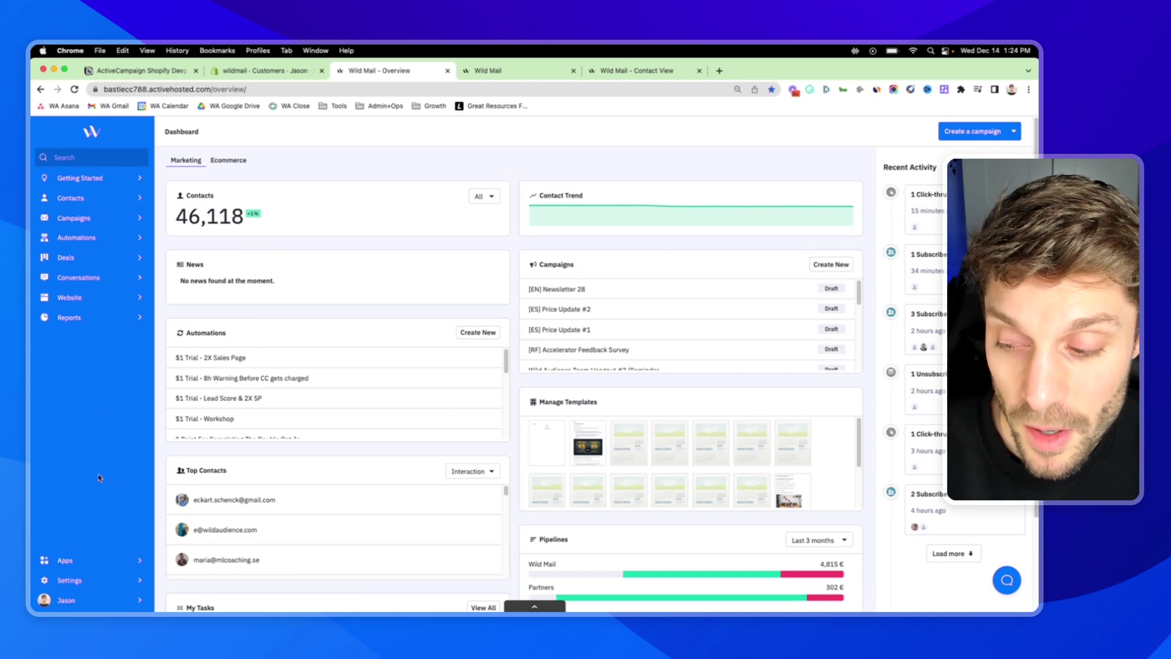
click(111, 583)
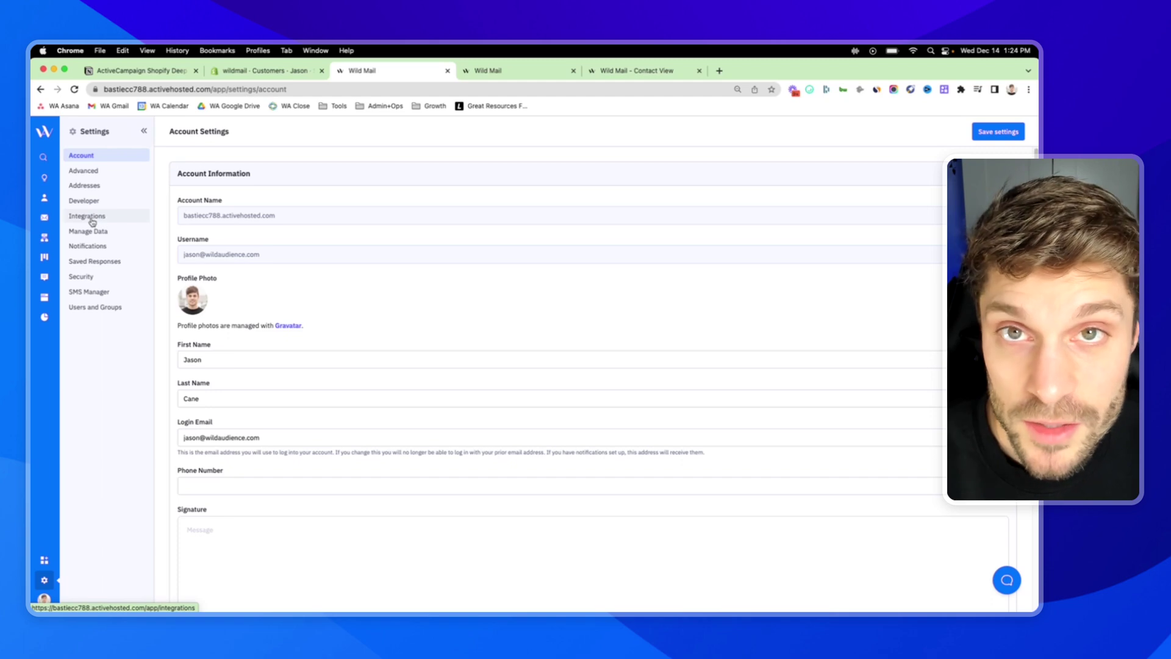
click(92, 220)
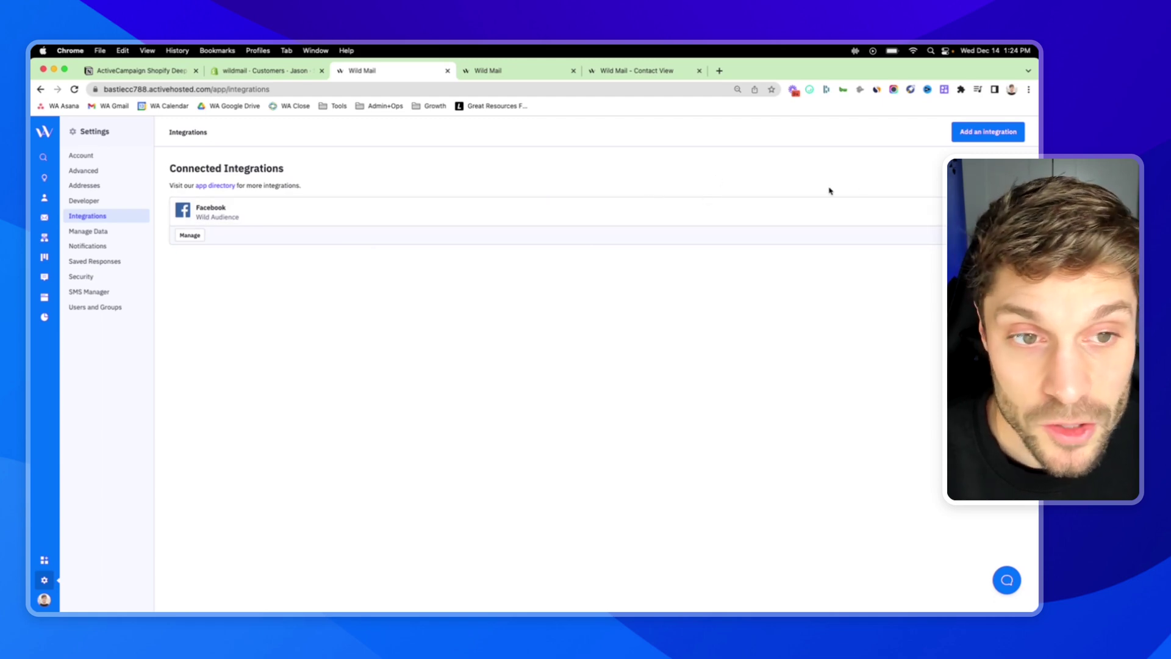
Add a Shopify integration for the shop named wildmail and start connecting it.
click(980, 140)
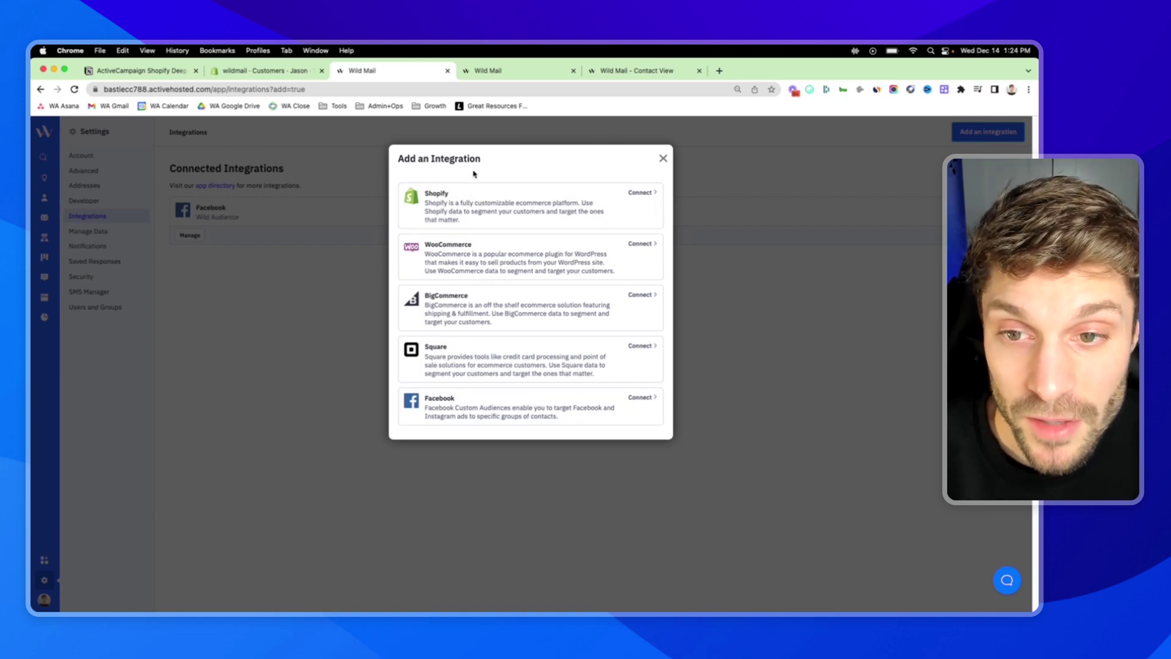
click(641, 194)
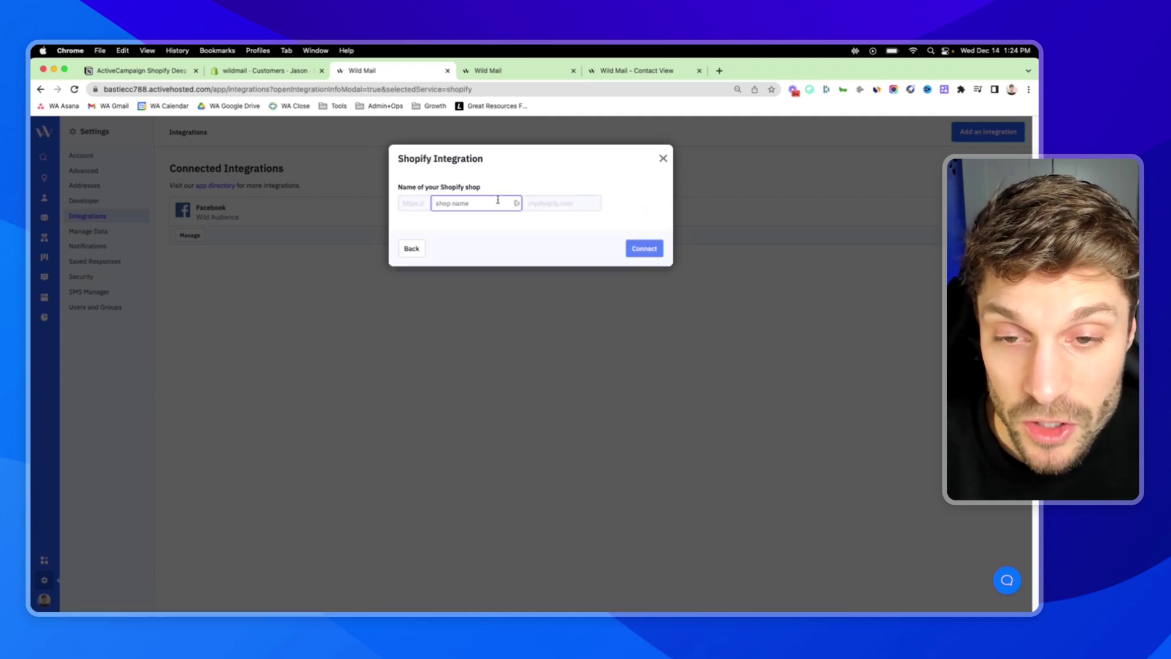
text(wildmail)
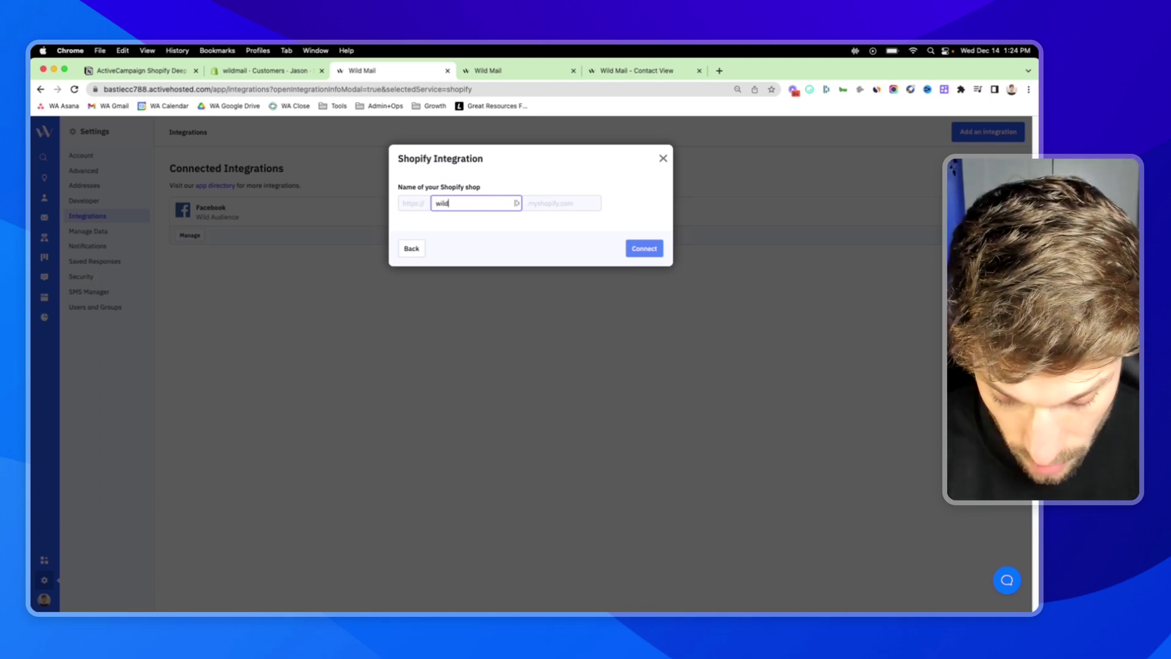
click(644, 249)
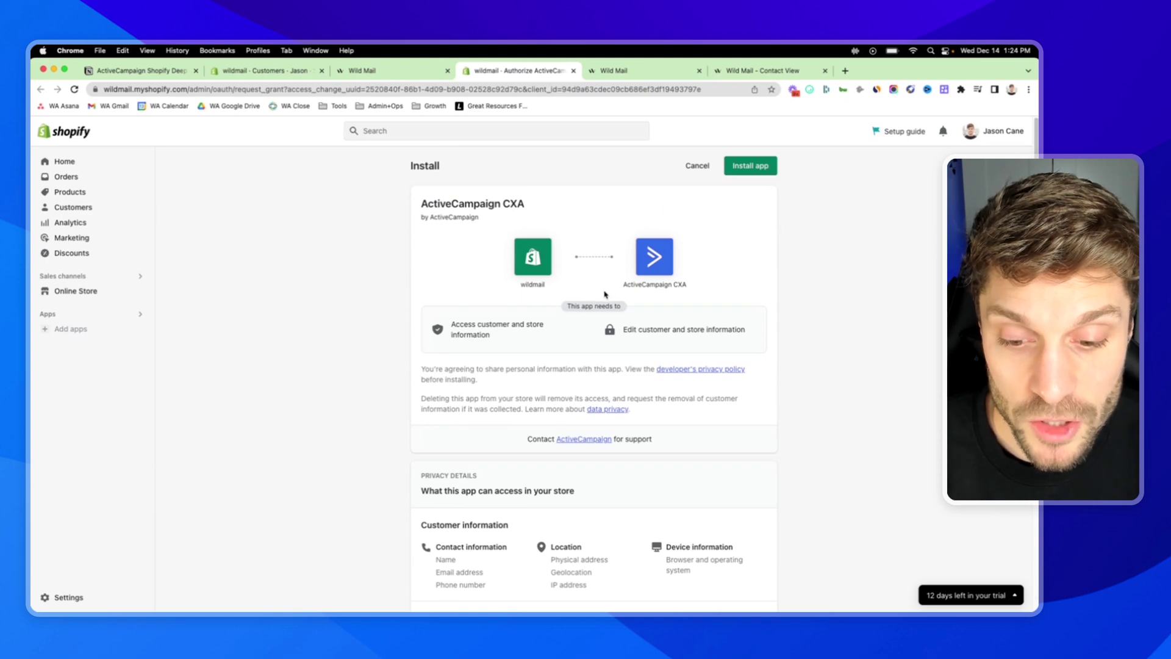
Install the ActiveCampaign CXA app in the Shopify store and finish the integration setup.
click(747, 173)
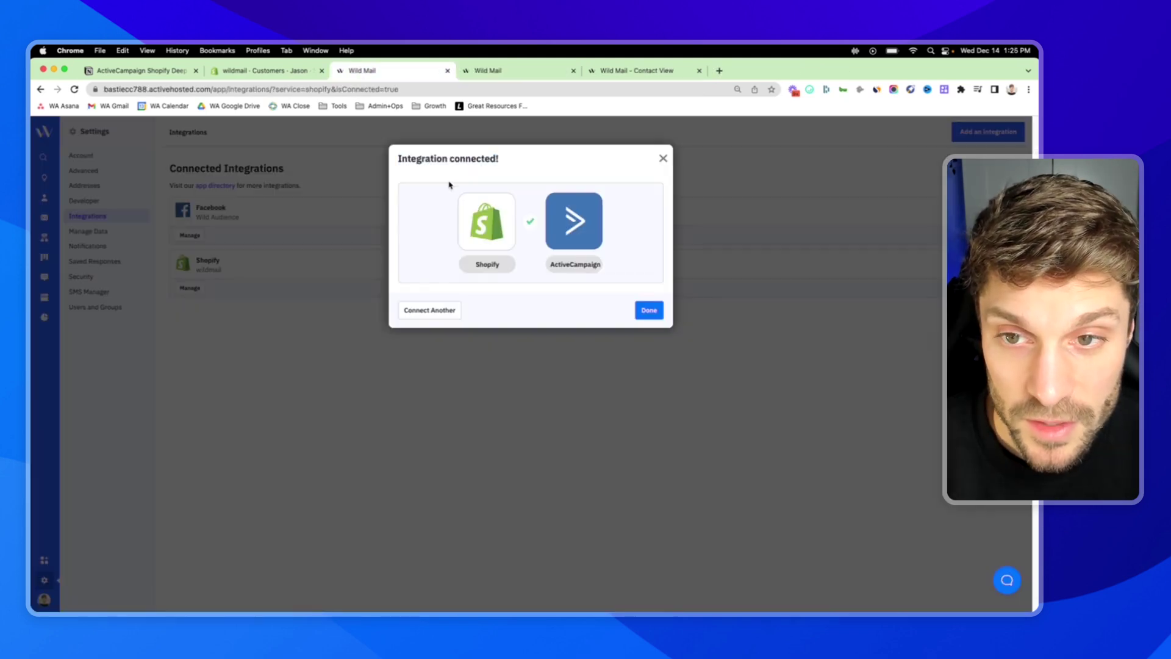
drag(399, 159, 447, 159)
click(472, 159)
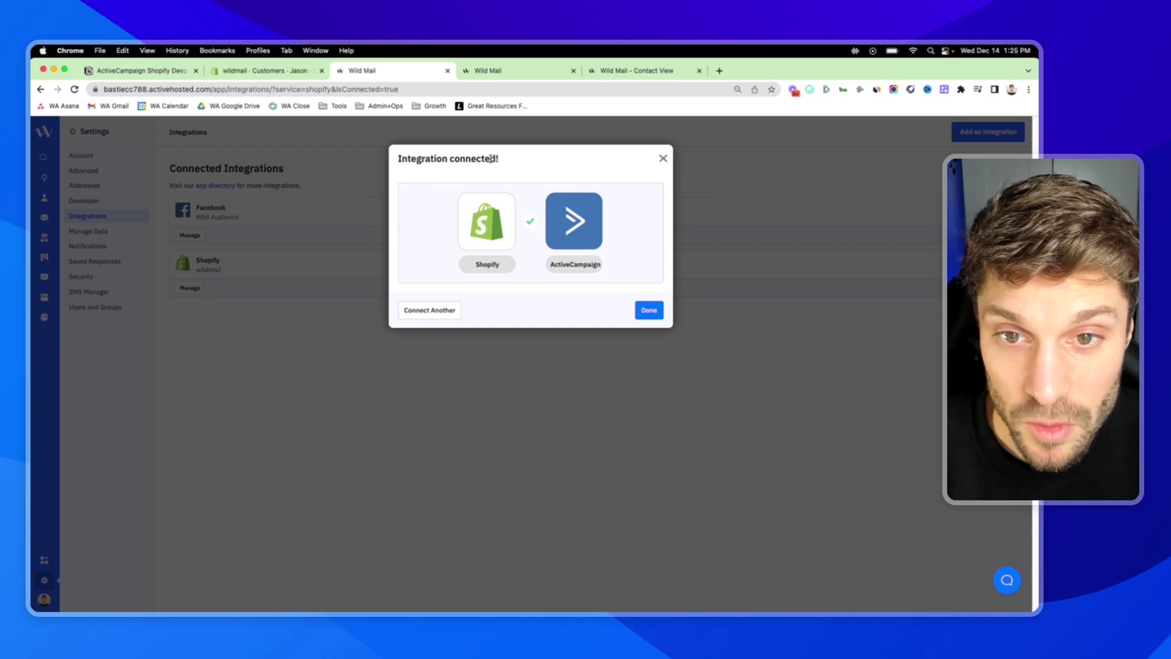
click(651, 314)
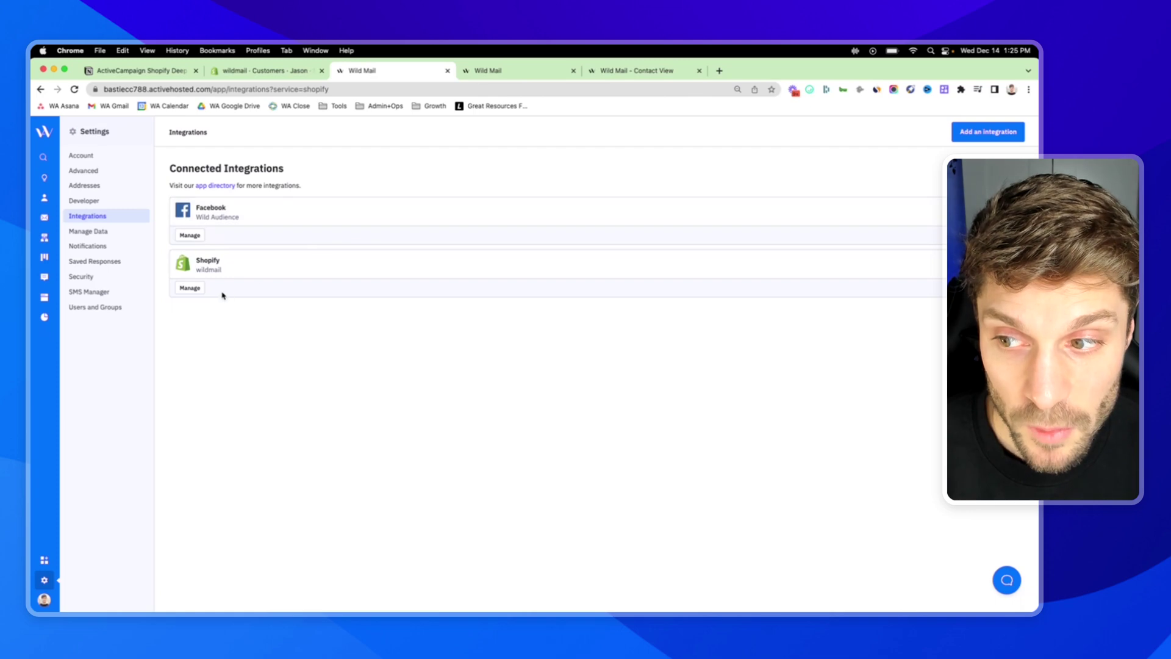
Open the connected Shopify integration's settings, review its abandoned cart and sync options, and save them.
click(190, 288)
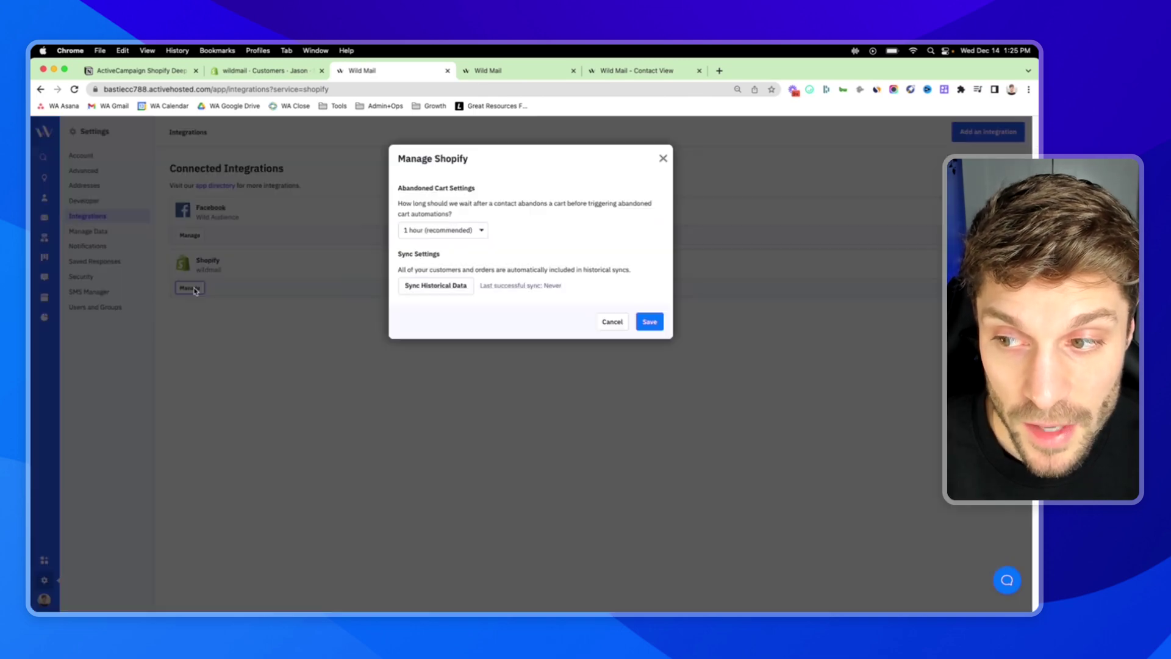
drag(397, 187, 482, 191)
drag(404, 253, 443, 254)
click(451, 257)
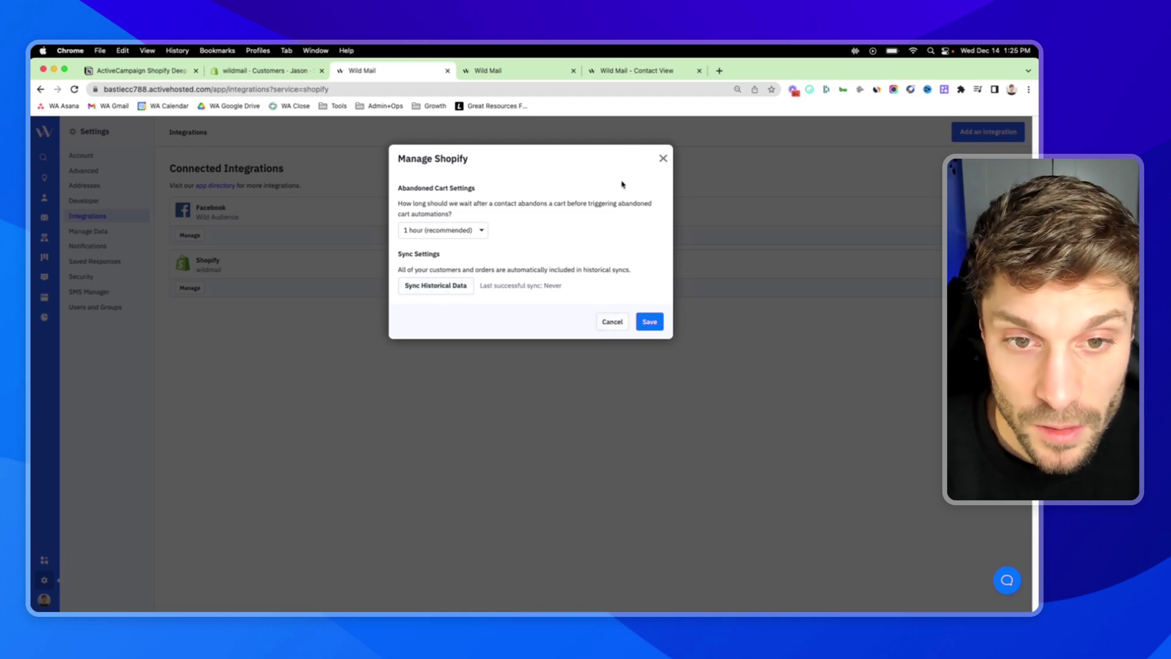
click(654, 325)
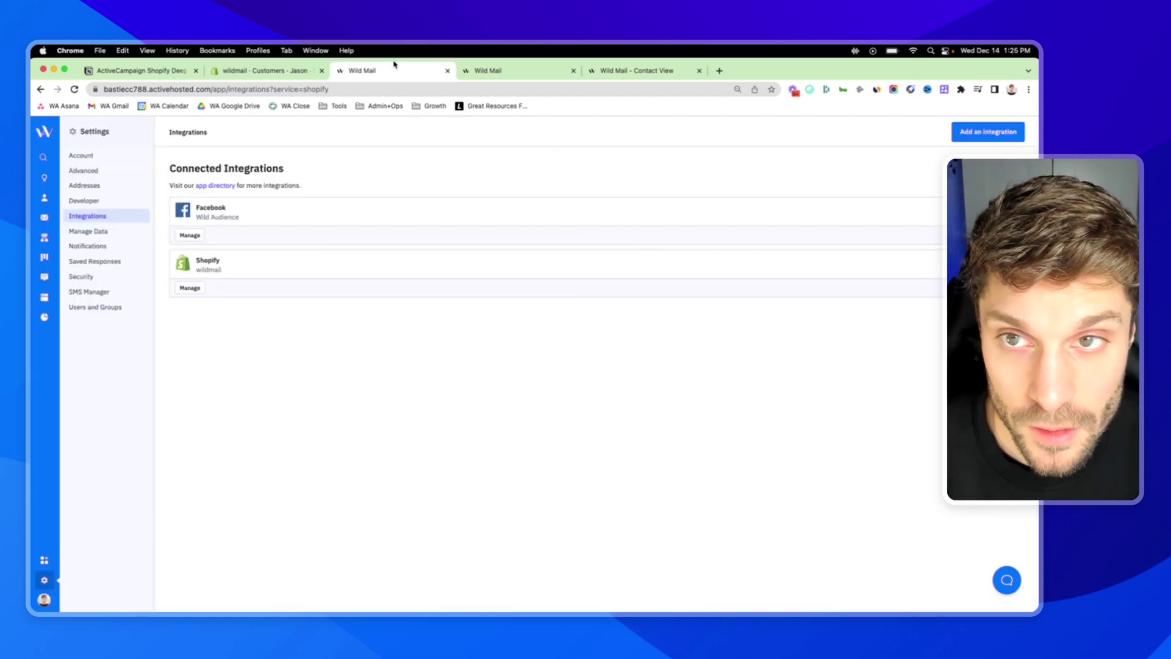
Return to the Notion notes and read what data the integration provides: synced order information, abandoned carts, Shopify tags and custom fields.
click(174, 71)
drag(418, 281, 539, 289)
scroll(538, 289, down, 2)
click(475, 273)
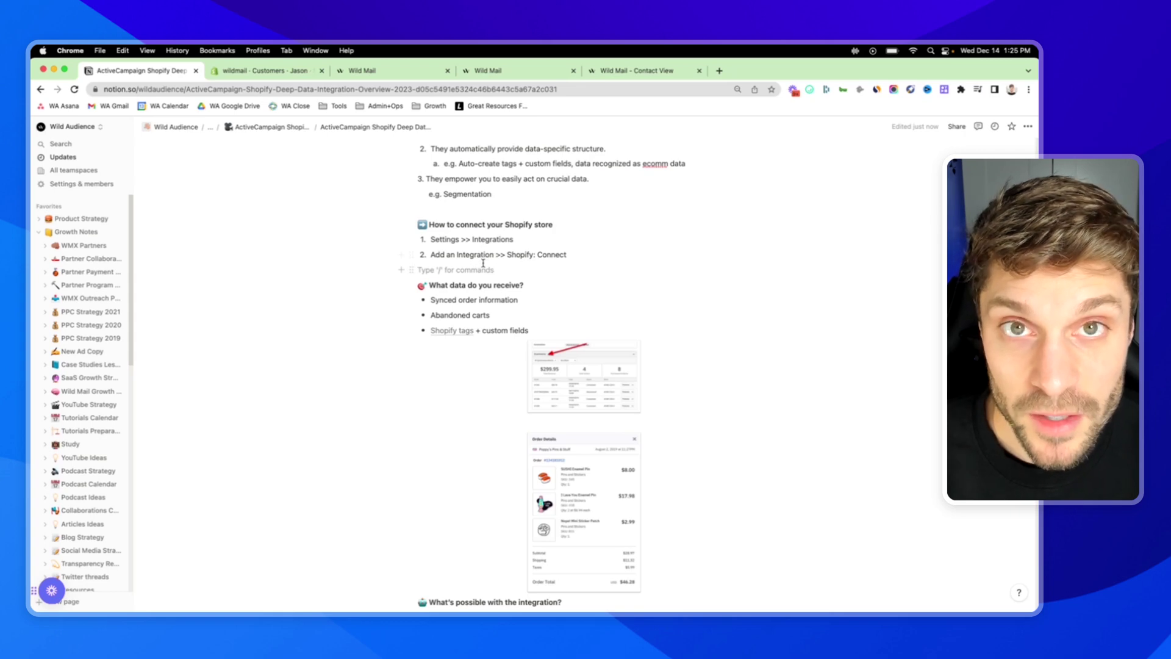
scroll(459, 281, down, 1)
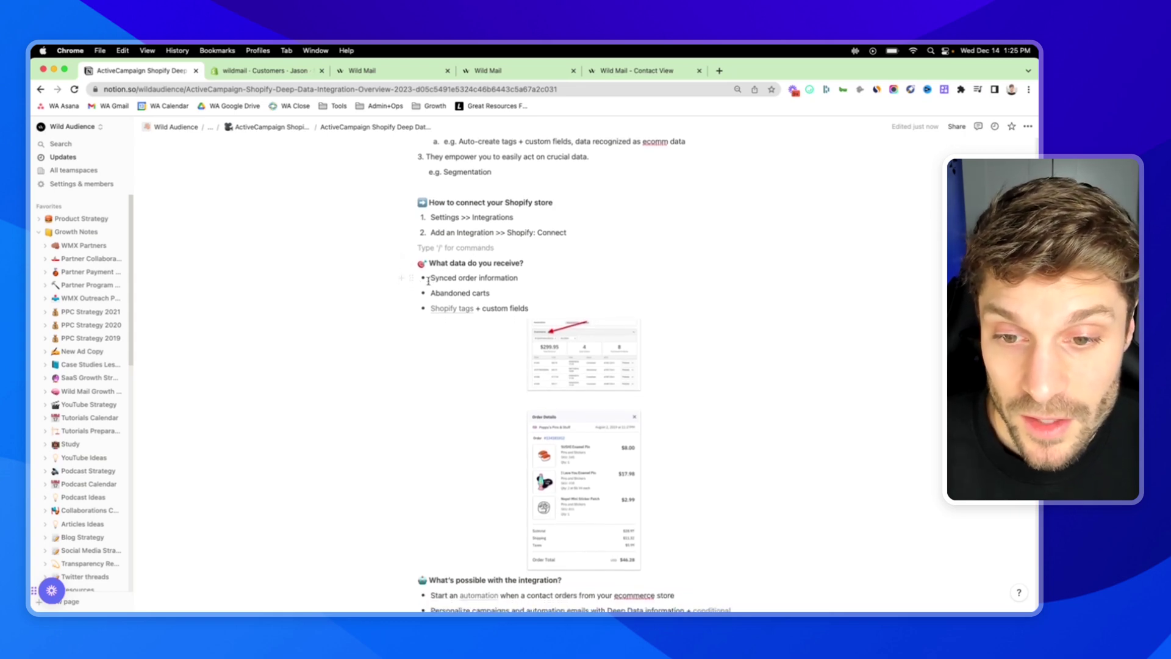
drag(428, 282, 519, 278)
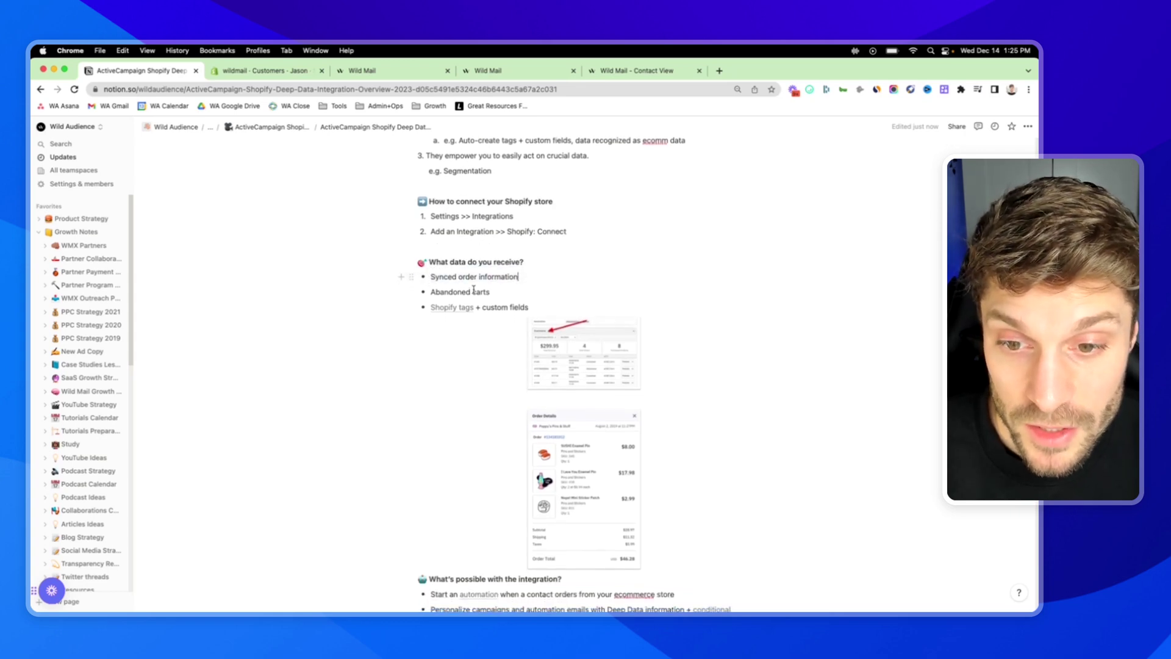
click(486, 288)
drag(431, 292, 489, 292)
click(522, 307)
click(500, 295)
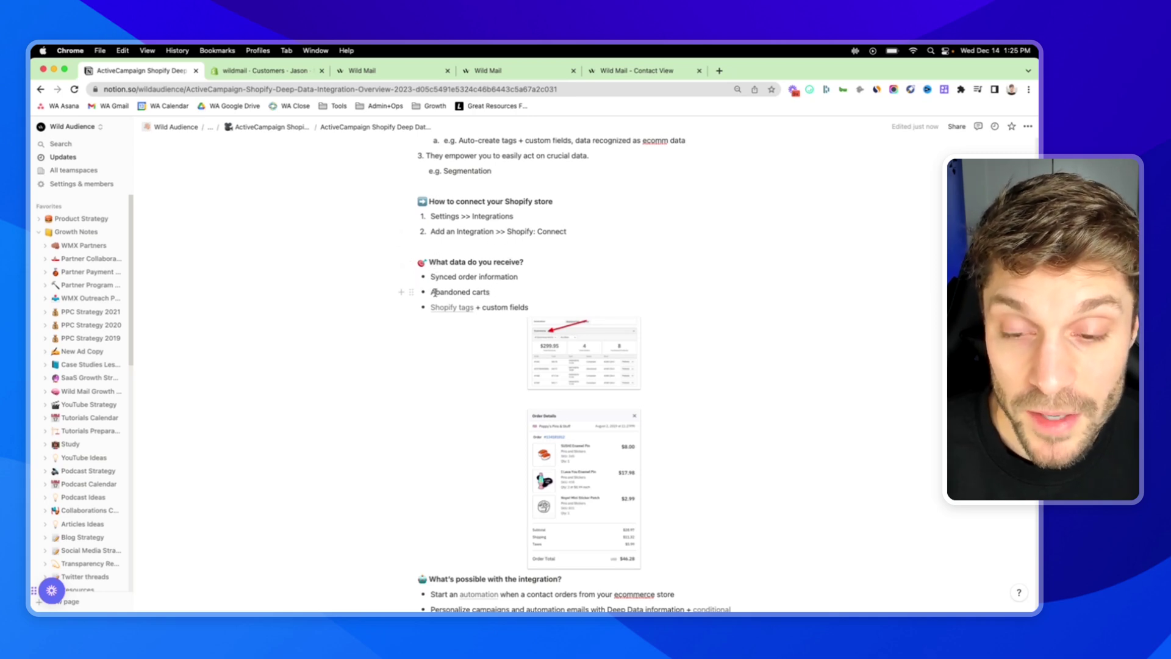
drag(432, 293, 488, 292)
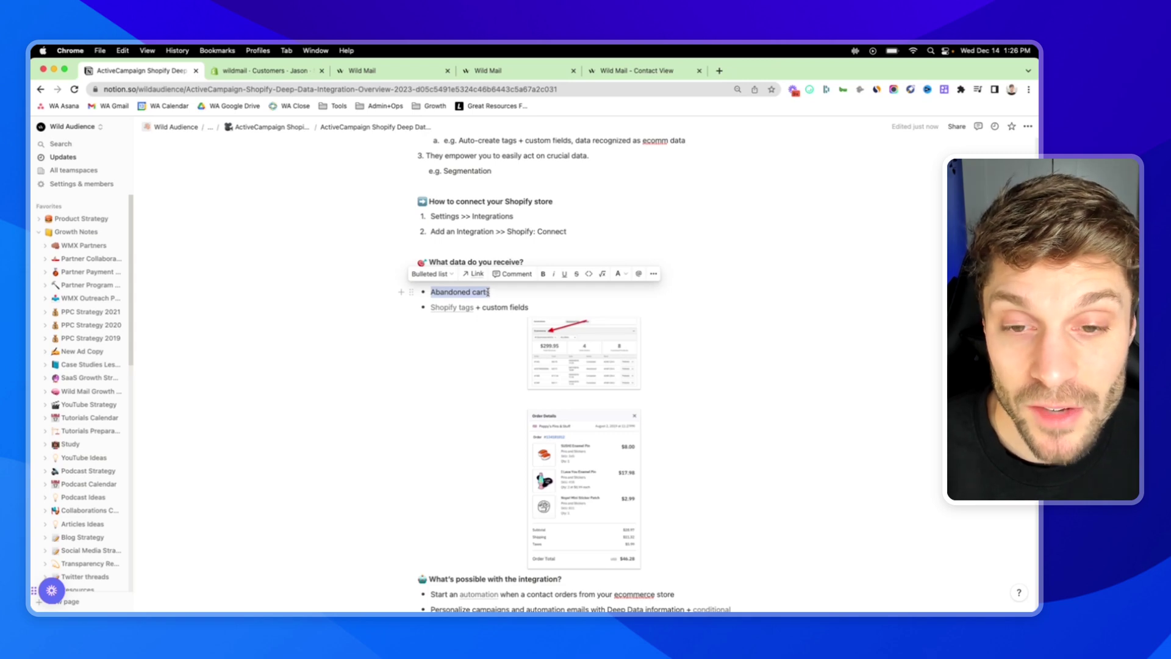
scroll(487, 292, down, 2)
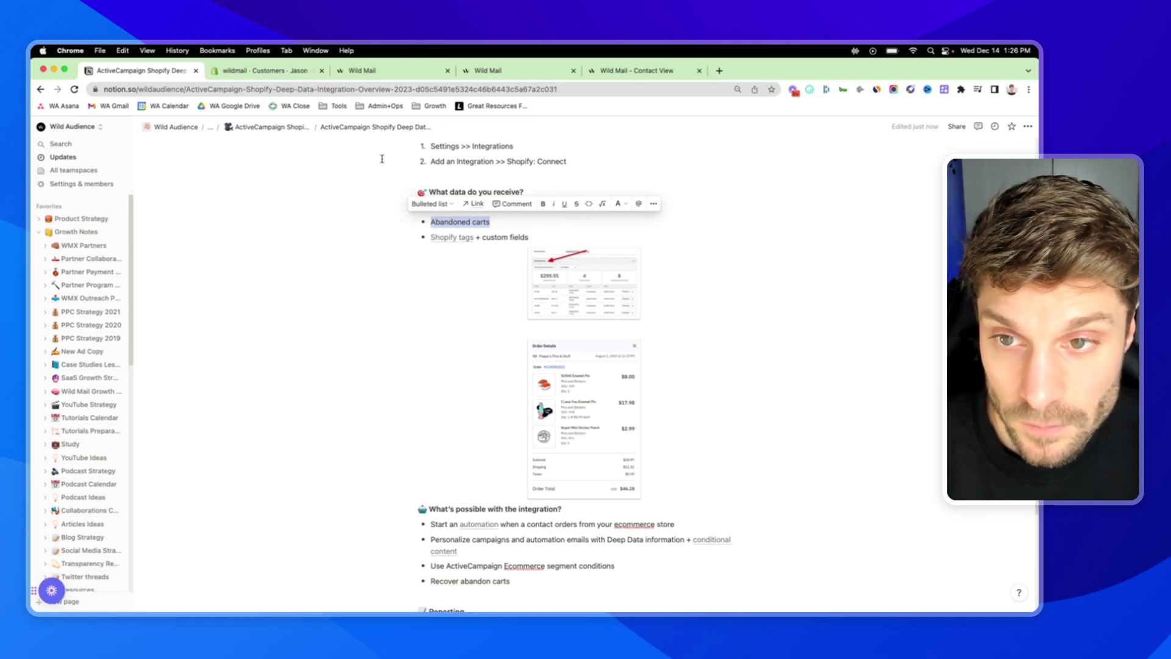
Switch to the Shopify customer record, add the tag interested-shoes to the customer and save the change.
click(291, 70)
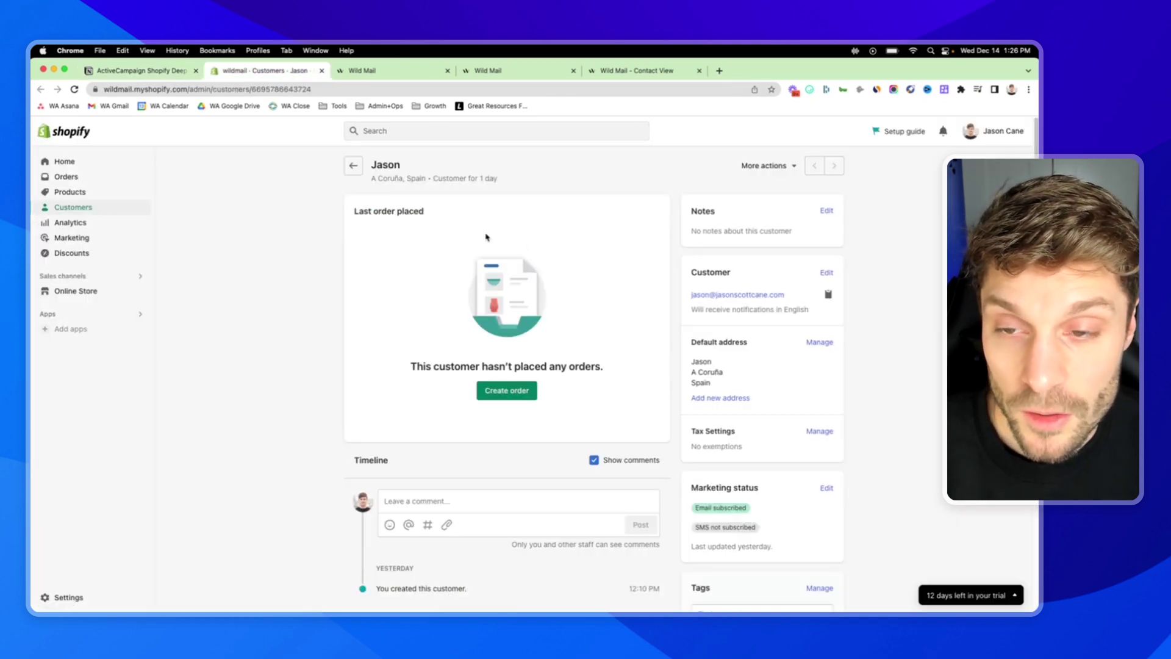
drag(373, 165, 405, 165)
click(405, 165)
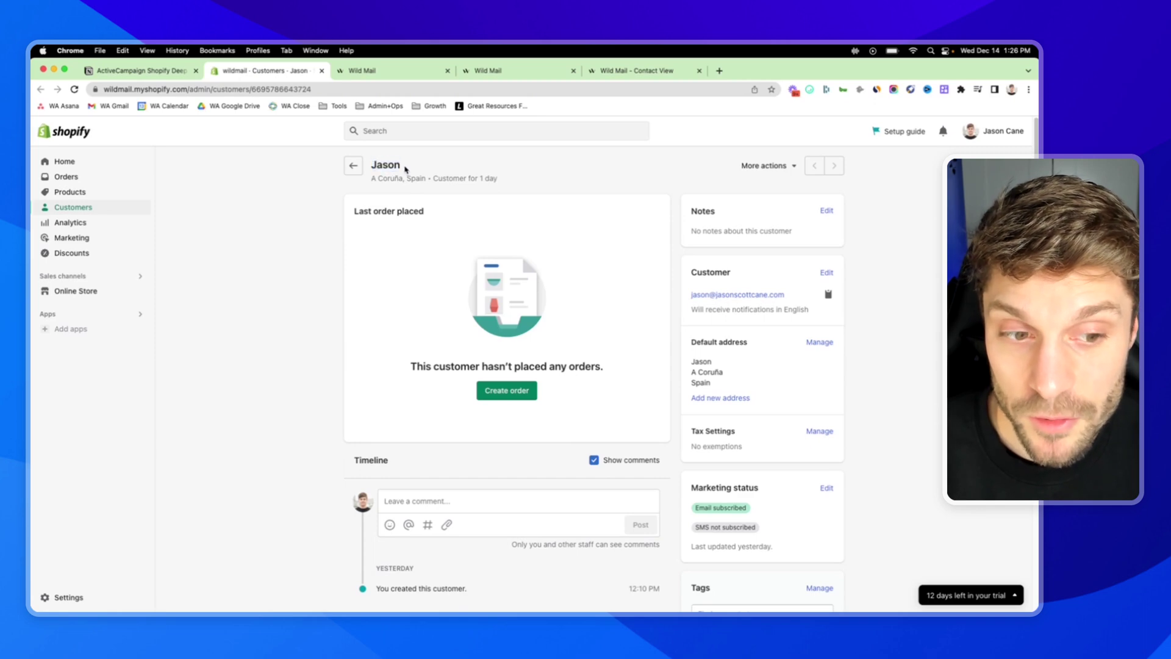
scroll(743, 424, down, 5)
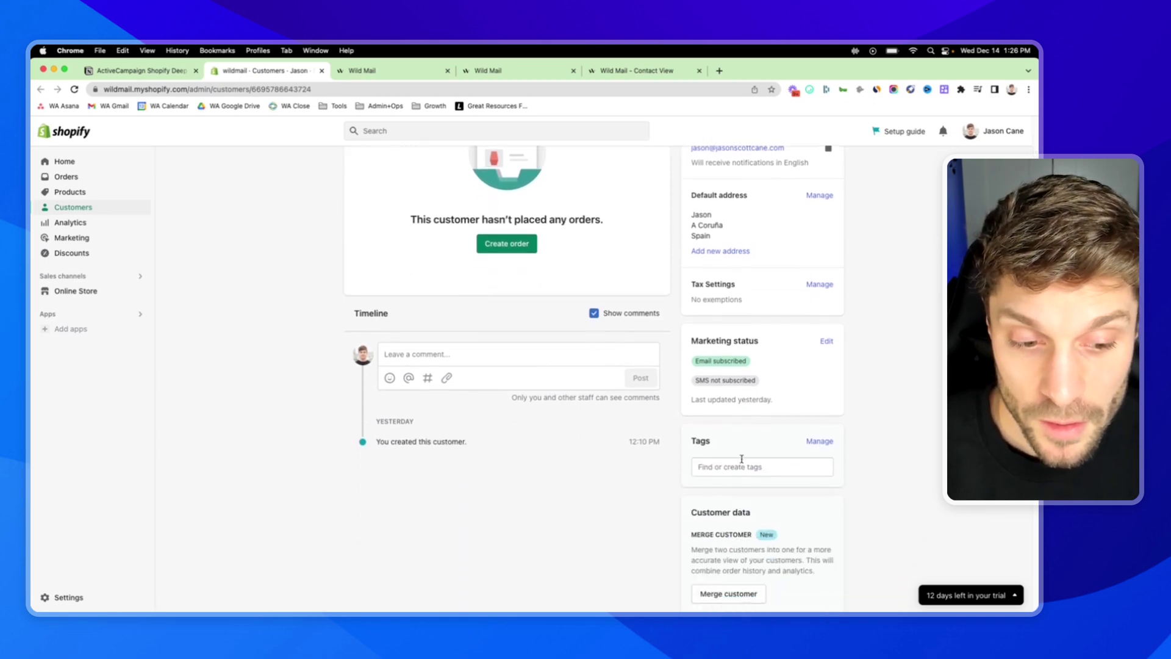
click(766, 470)
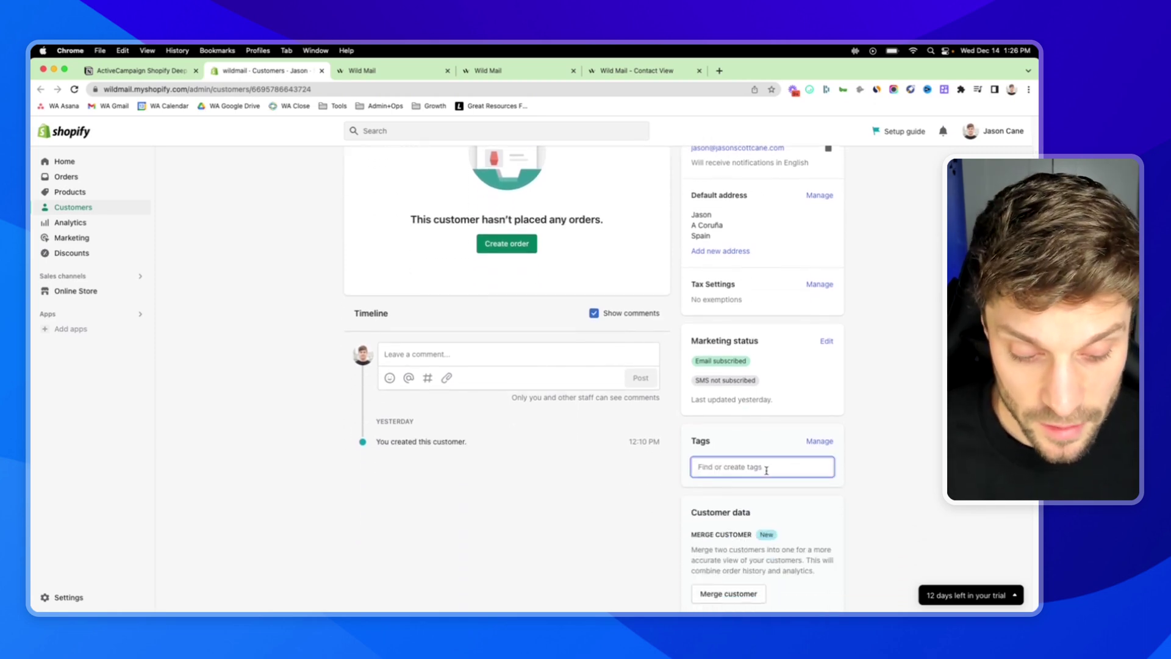
text(intereste)
text(d)
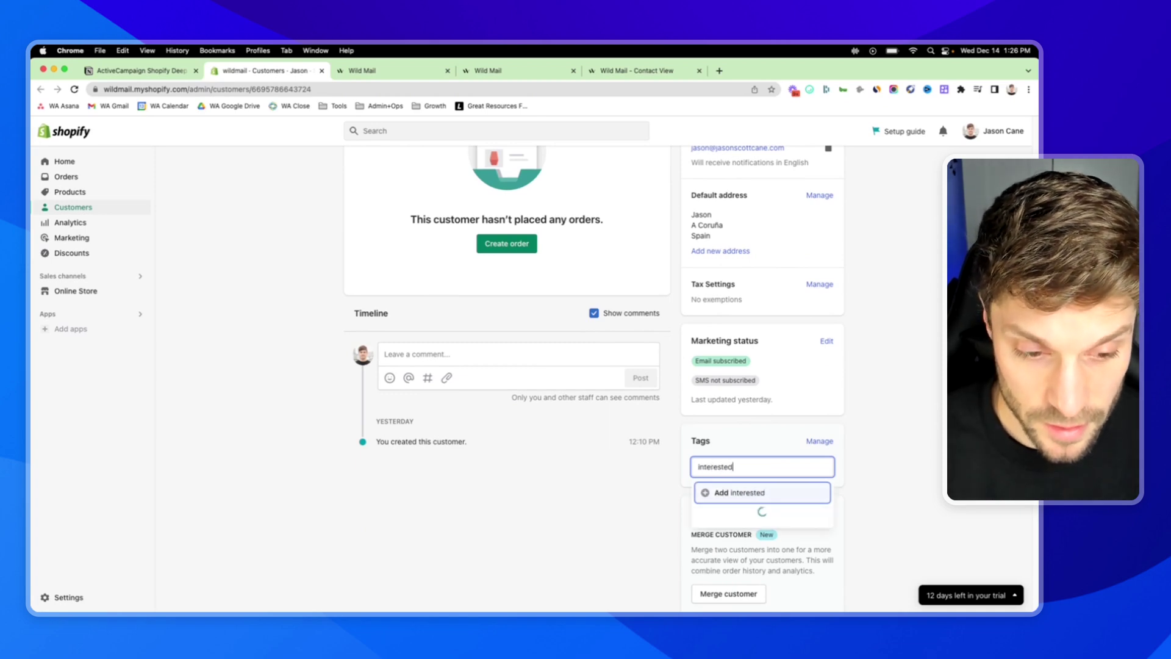
text( -shoes)
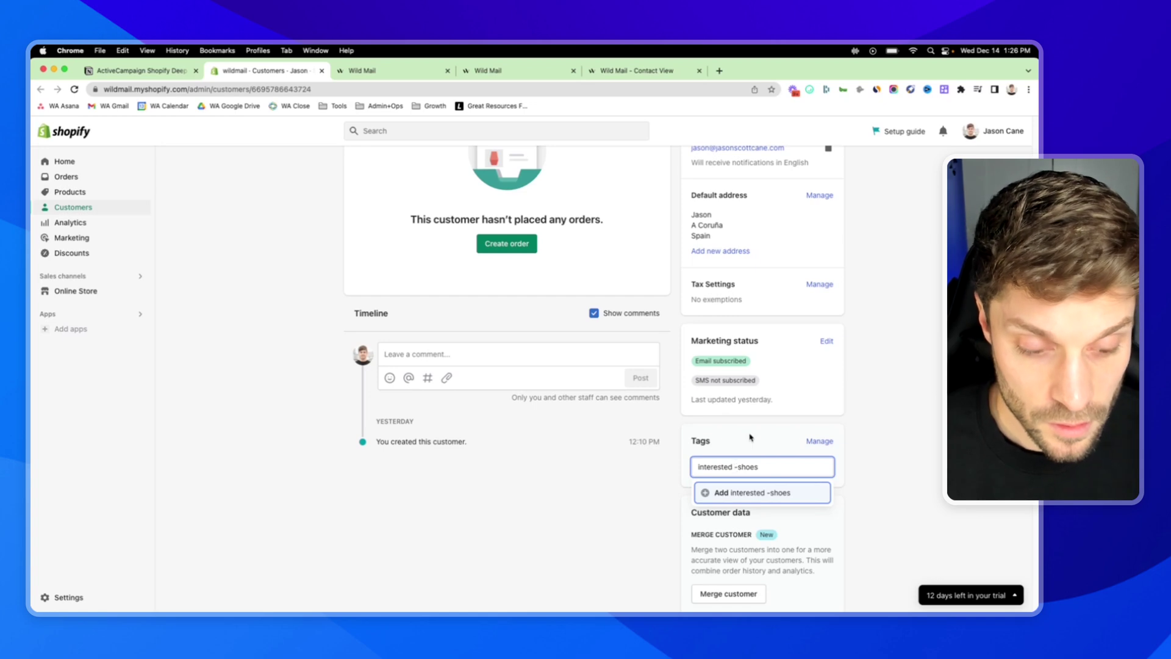
key(BackSpace)
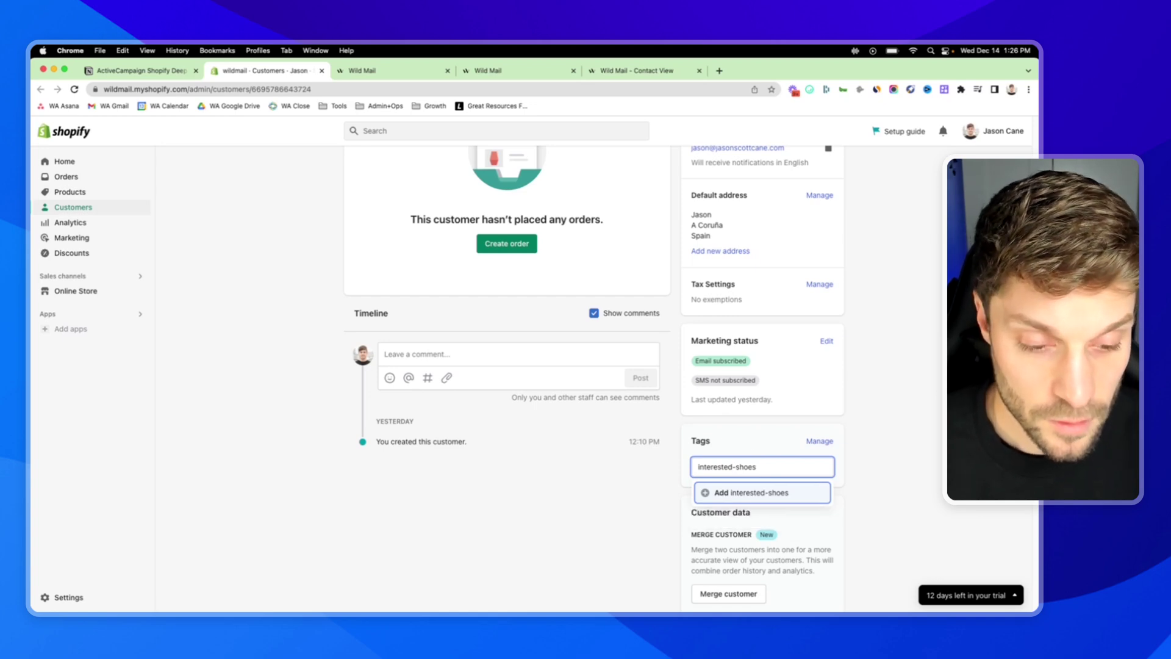
key(Return)
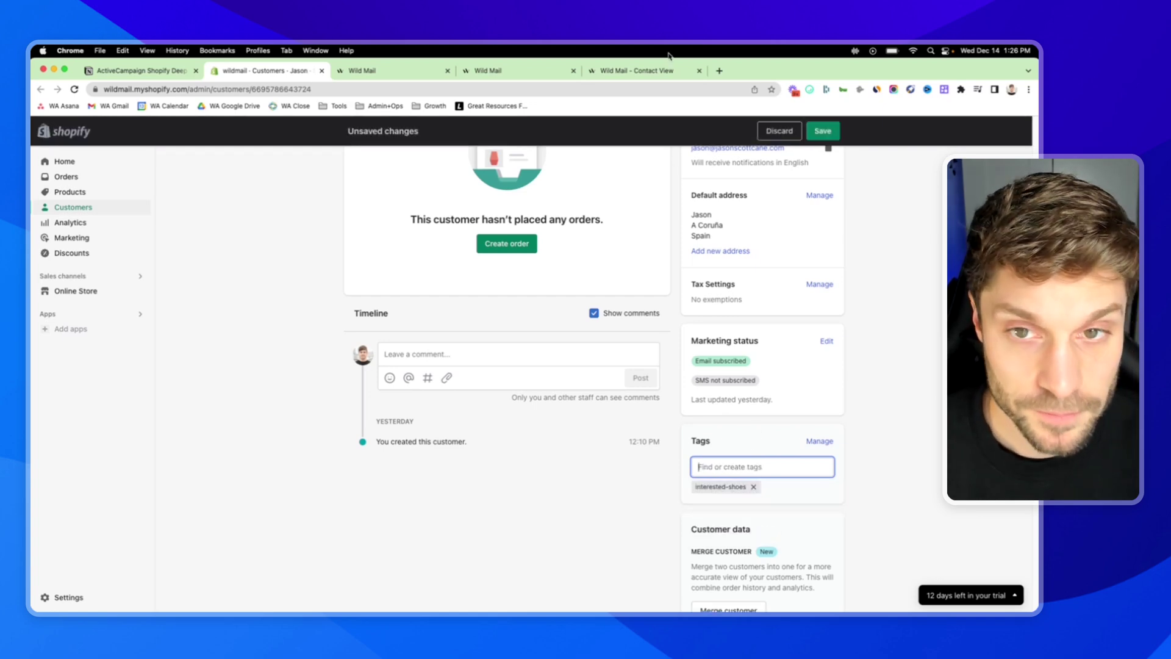
click(821, 133)
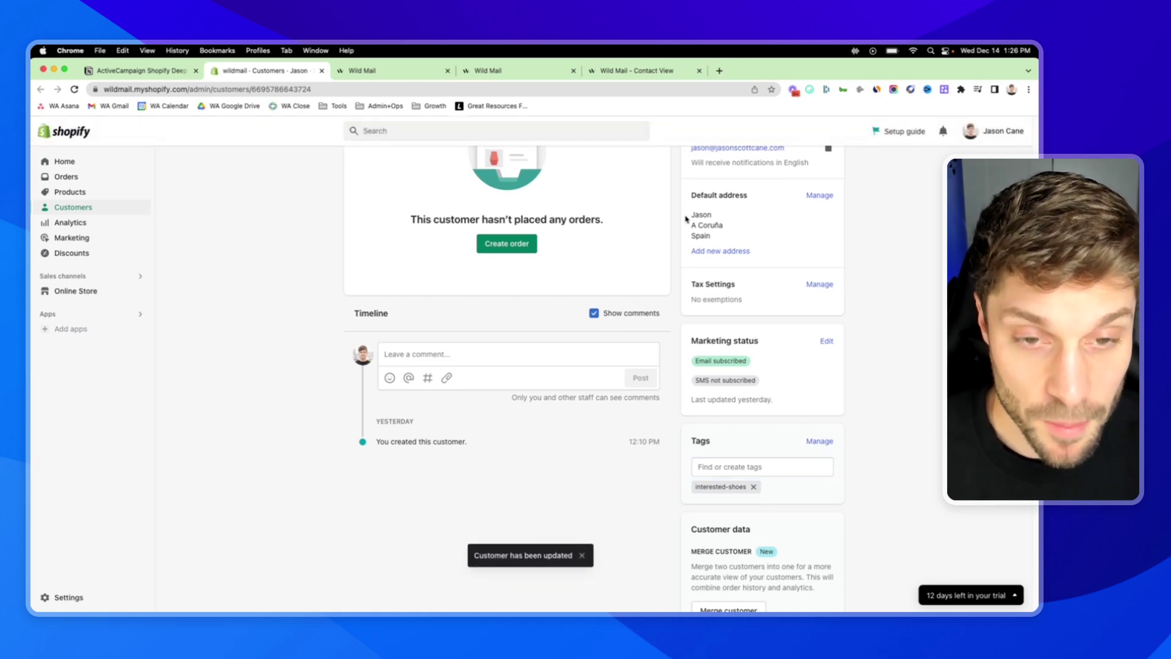
Switch to the customer's ActiveCampaign contact record and check its tags for interested-shoes.
scroll(490, 262, up, 5)
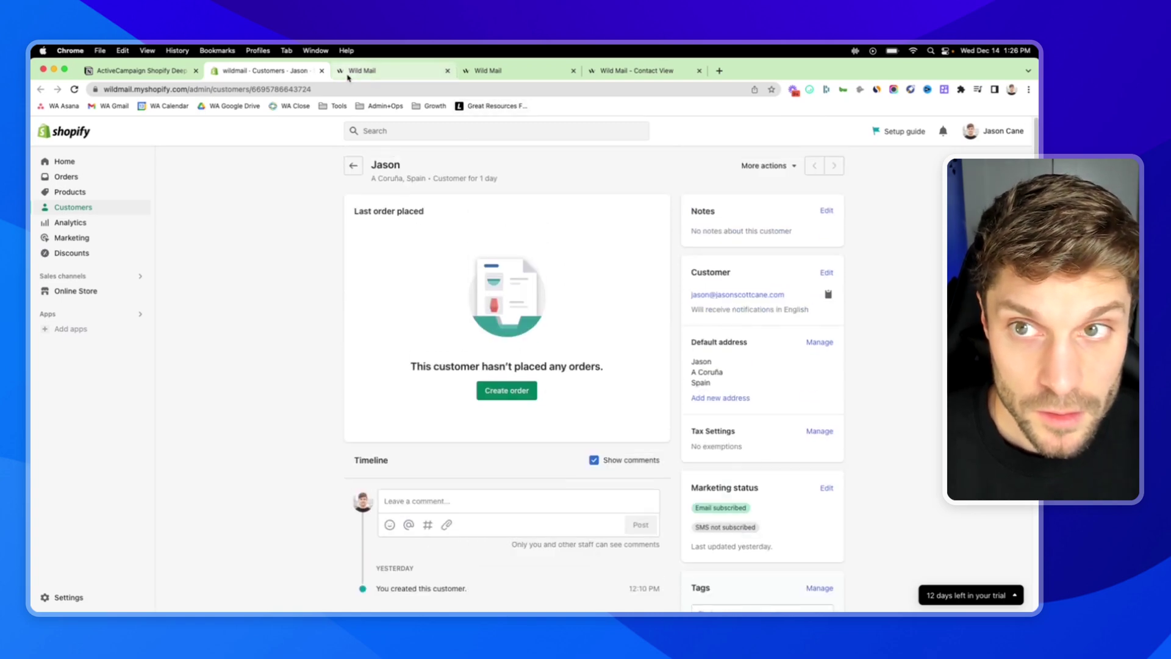
click(654, 73)
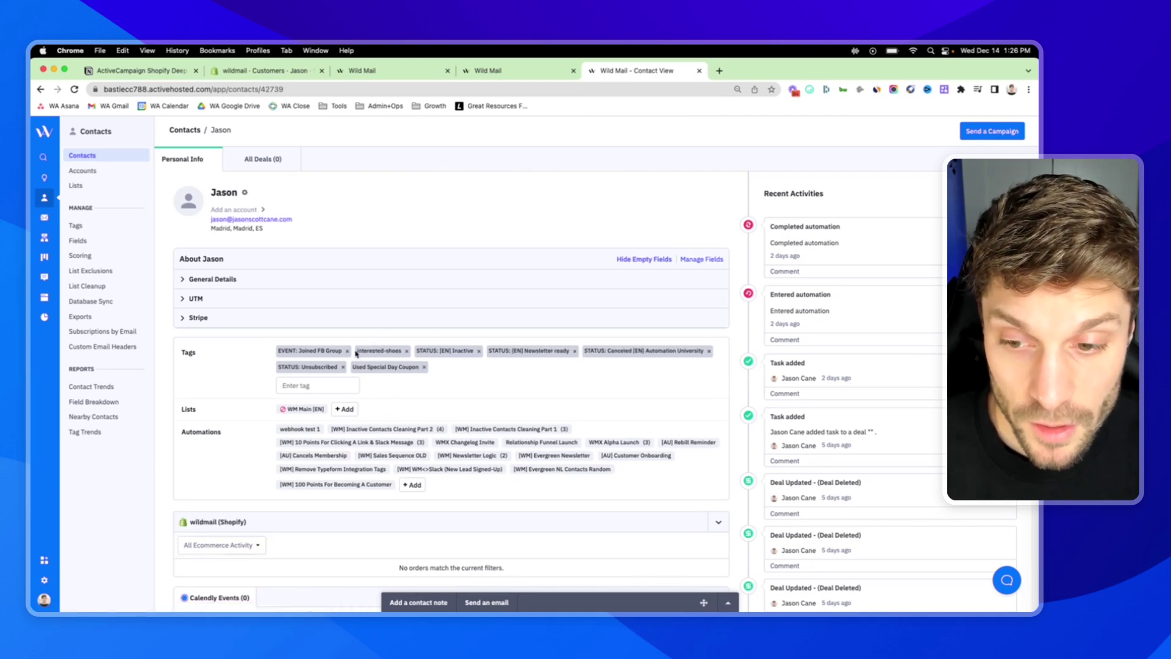
drag(395, 350, 400, 351)
click(260, 356)
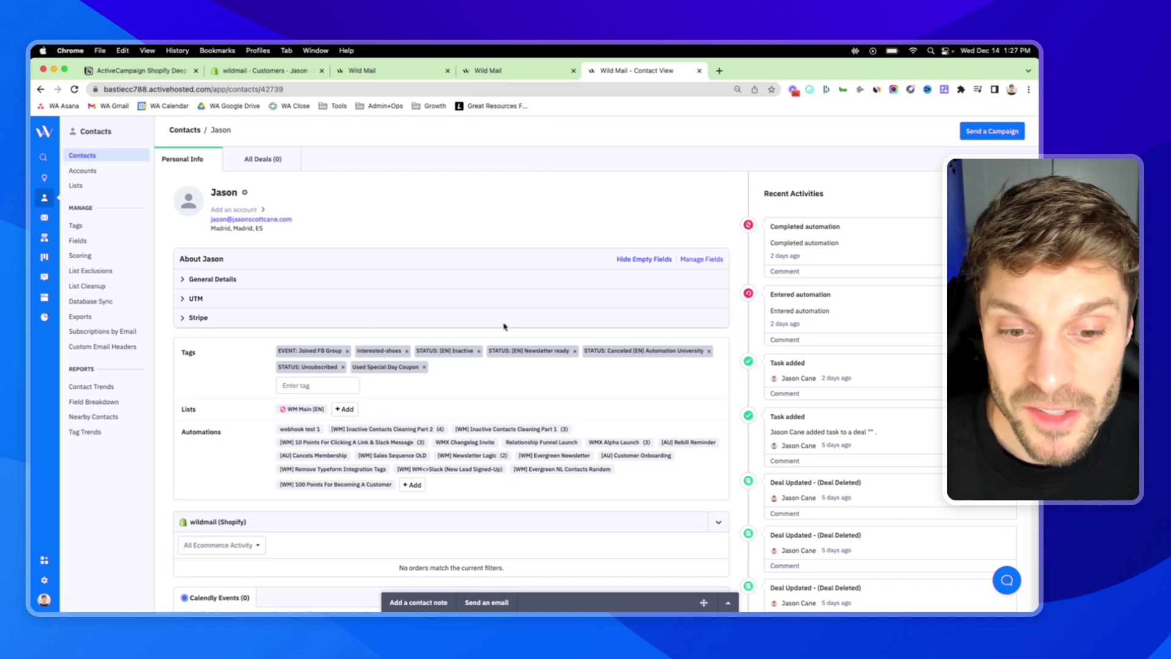
Return to the Notion notes and reread the section on what data the integration provides.
key(super+2)
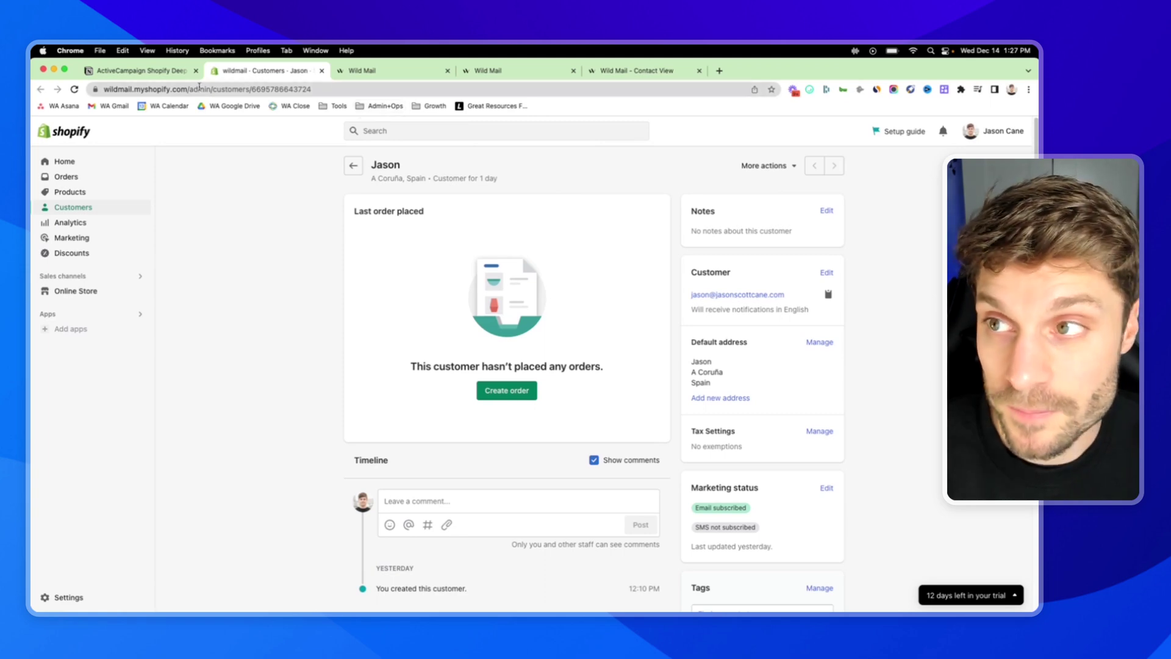
click(176, 78)
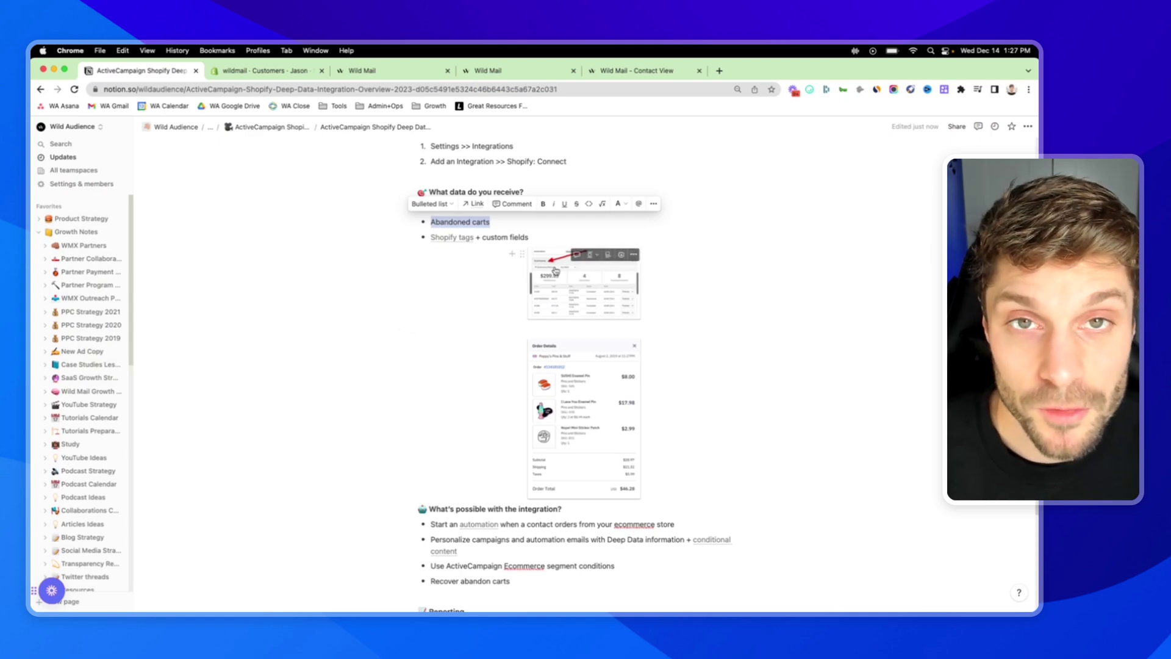
scroll(549, 305, up, 4)
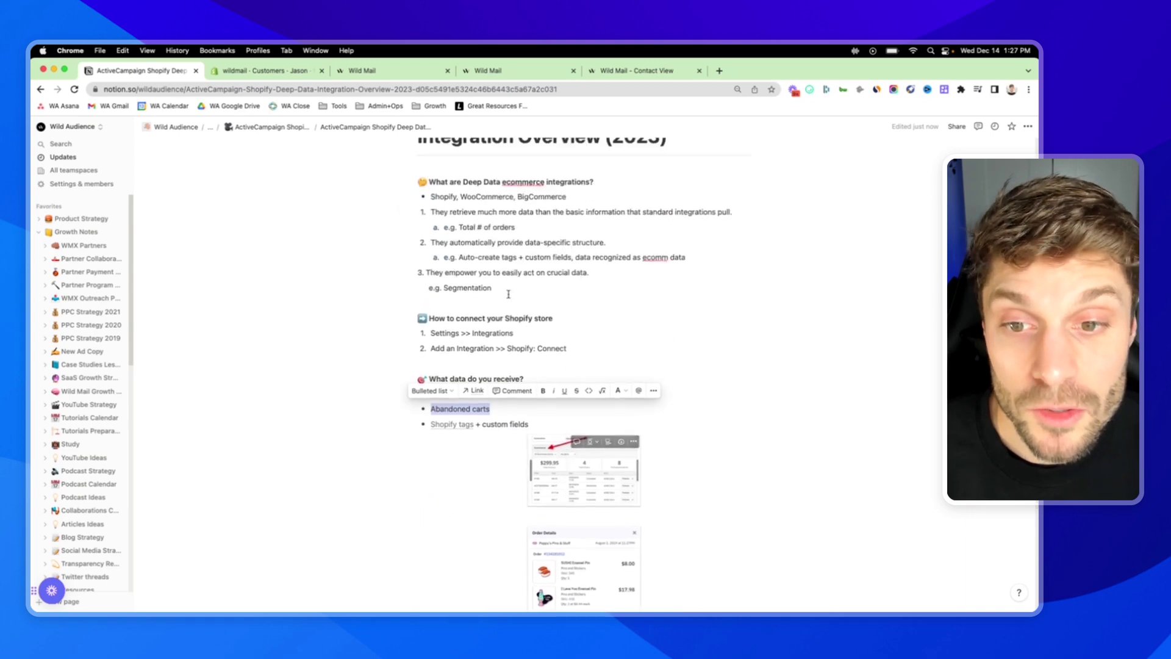
scroll(537, 311, down, 2)
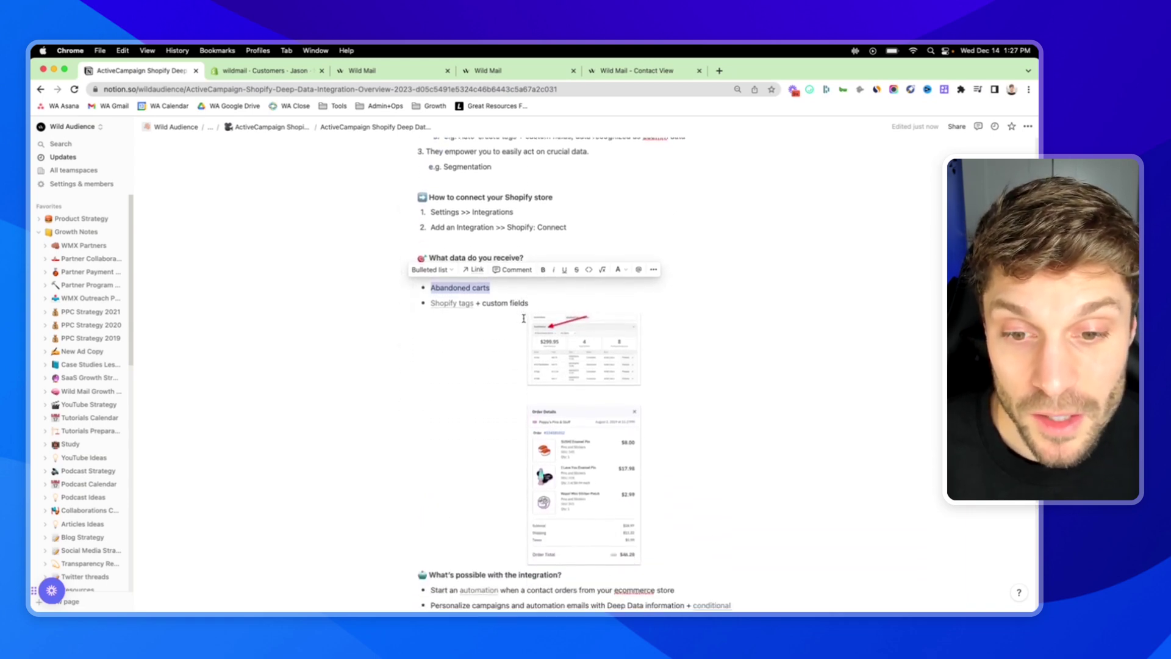
scroll(528, 289, down, 2)
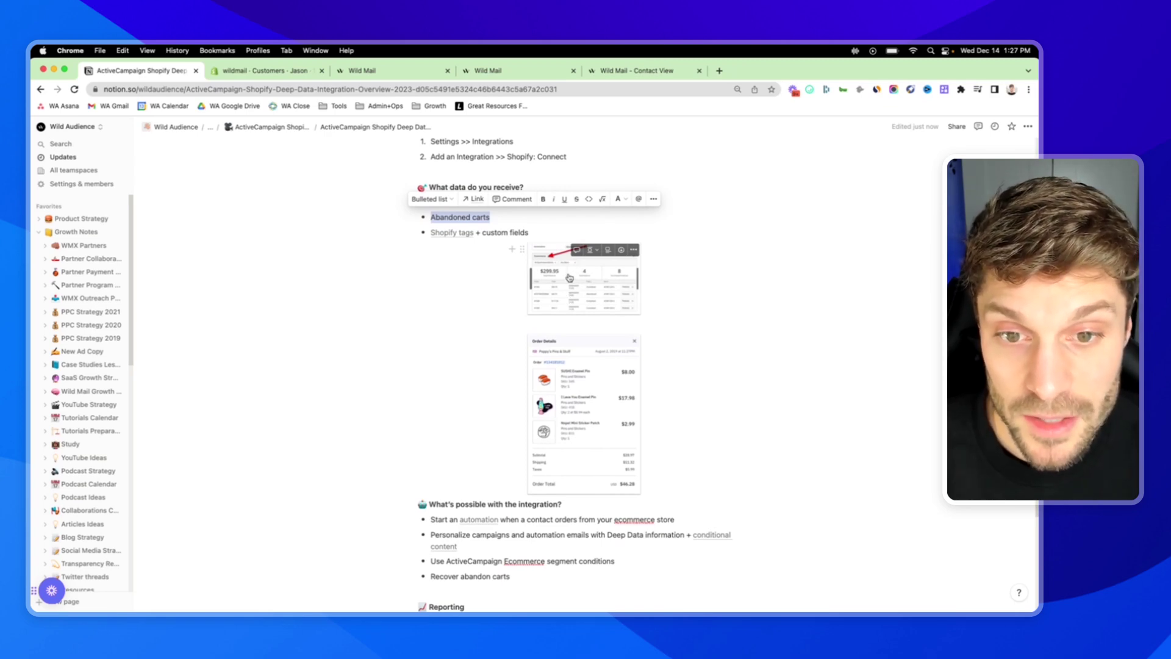
Examine the wildmail (Shopify) section of the ActiveCampaign contact record and show its ecommerce activity filter options.
click(649, 74)
scroll(366, 322, down, 5)
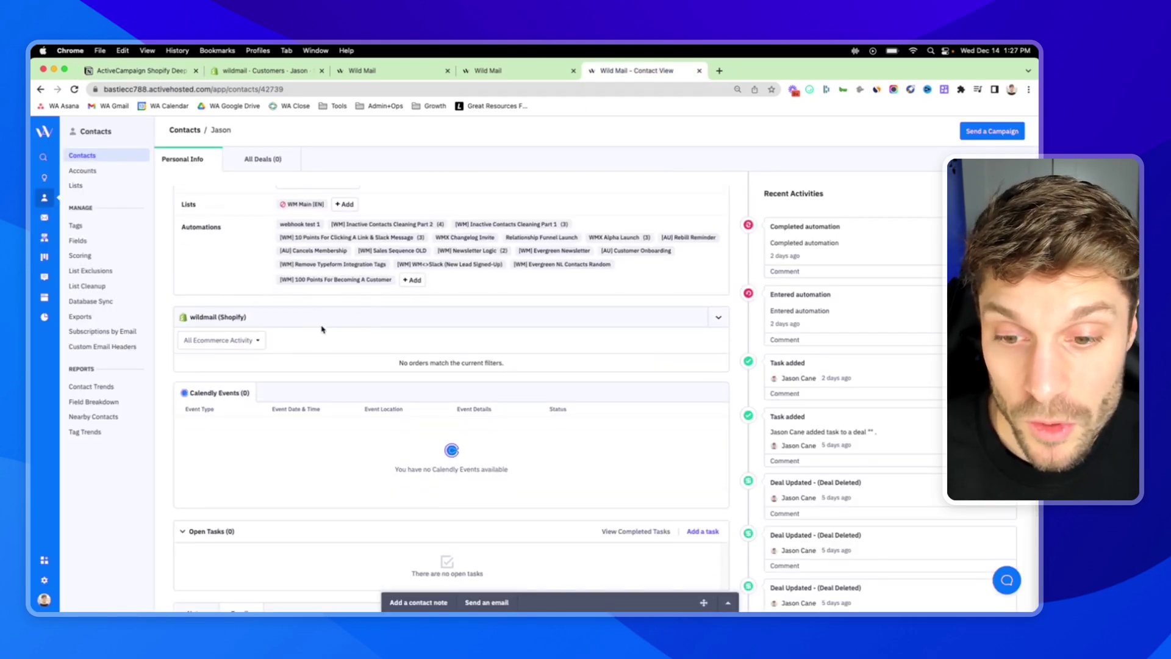
click(253, 340)
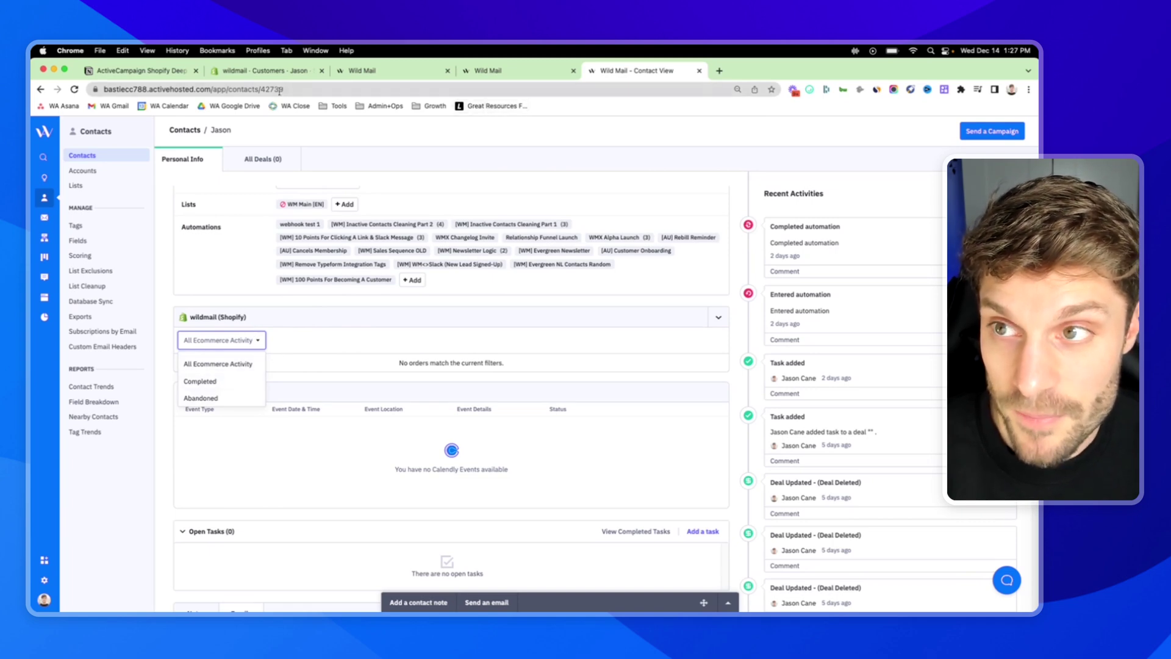
Return to the Notion notes and view the enlarged sample images of the Ecommerce section and the order details.
click(140, 70)
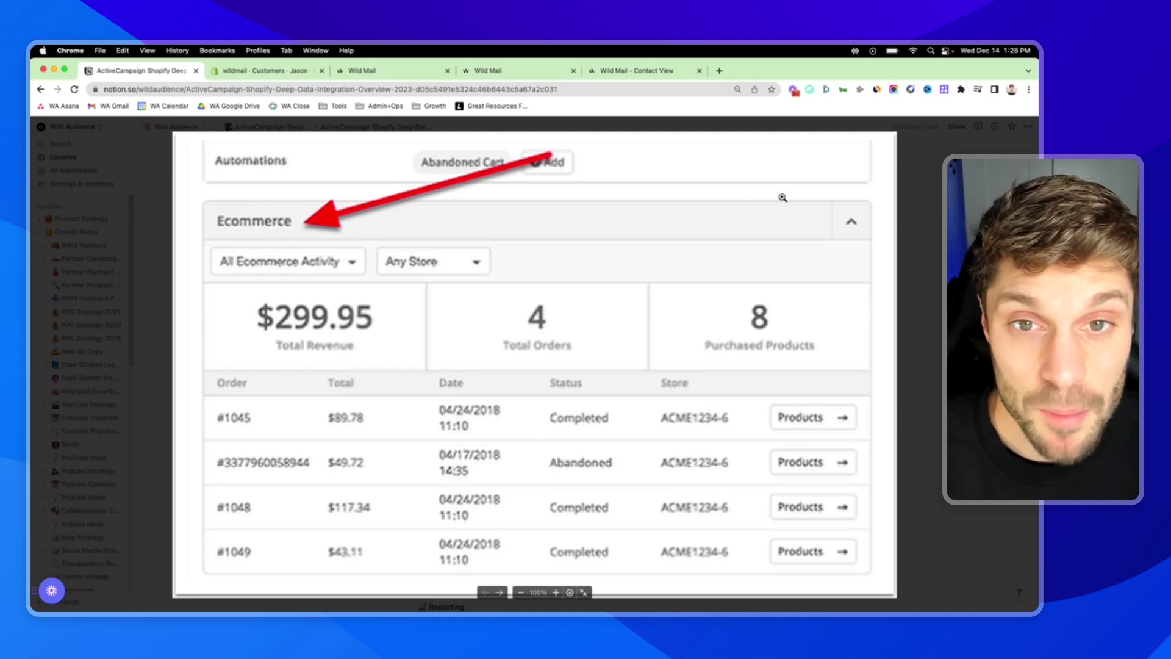
click(933, 209)
click(592, 392)
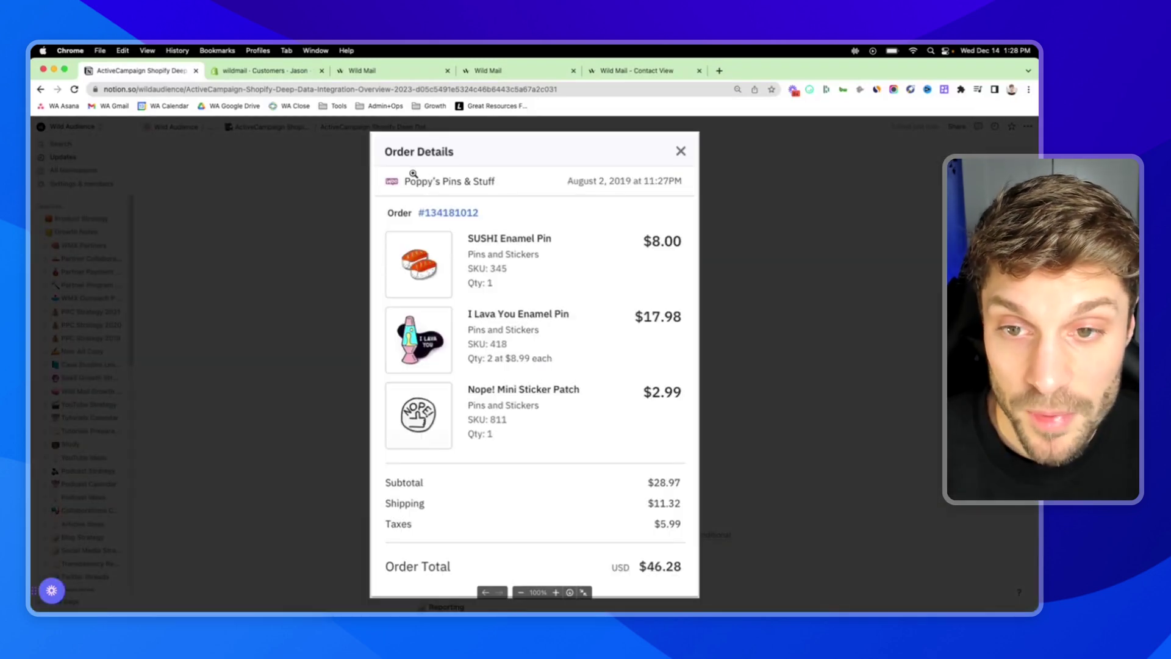
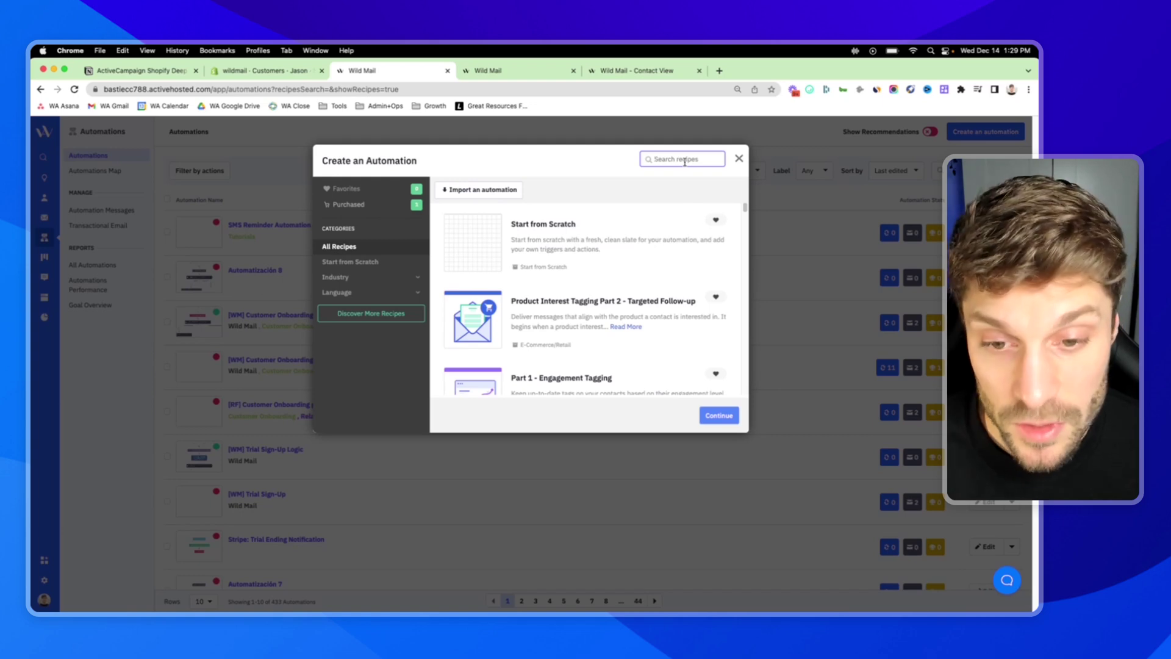
Search the ActiveCampaign automation recipes for shopify and browse the matching recipes.
text(shopify)
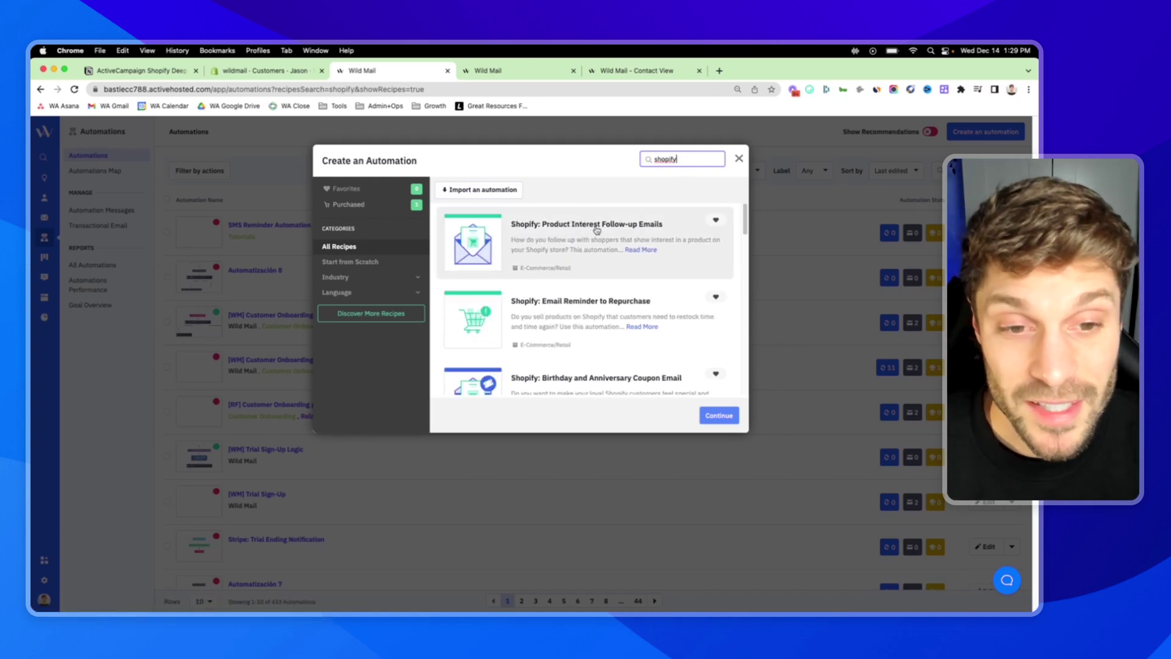
scroll(596, 266, down, 1)
scroll(604, 277, down, 2)
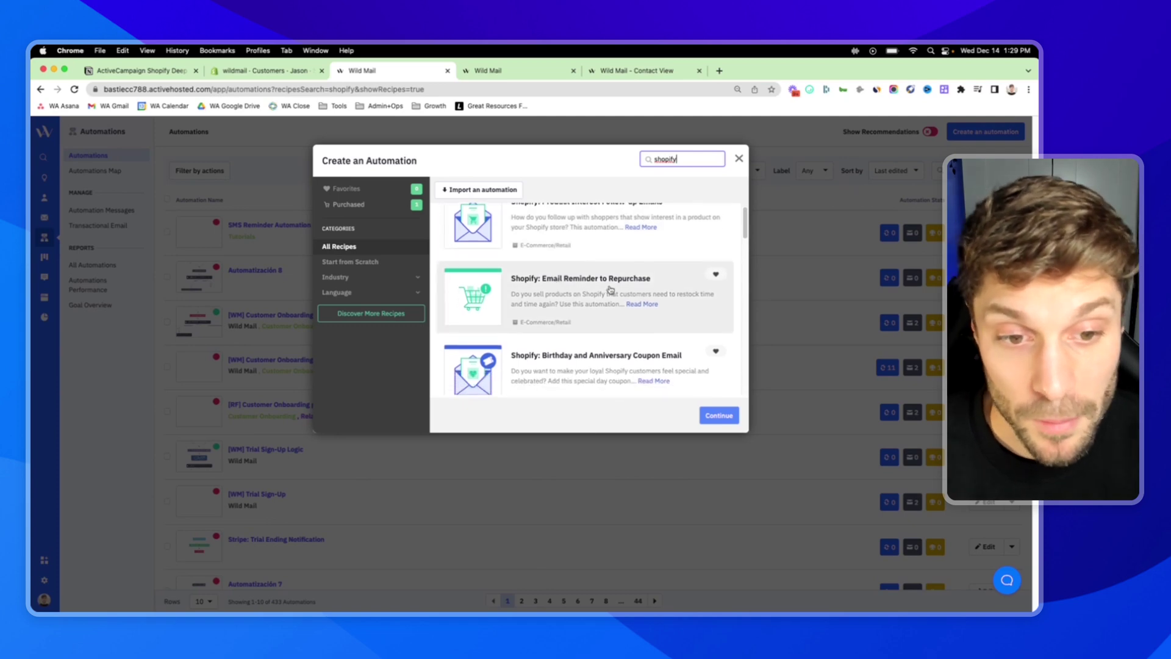
scroll(624, 291, down, 3)
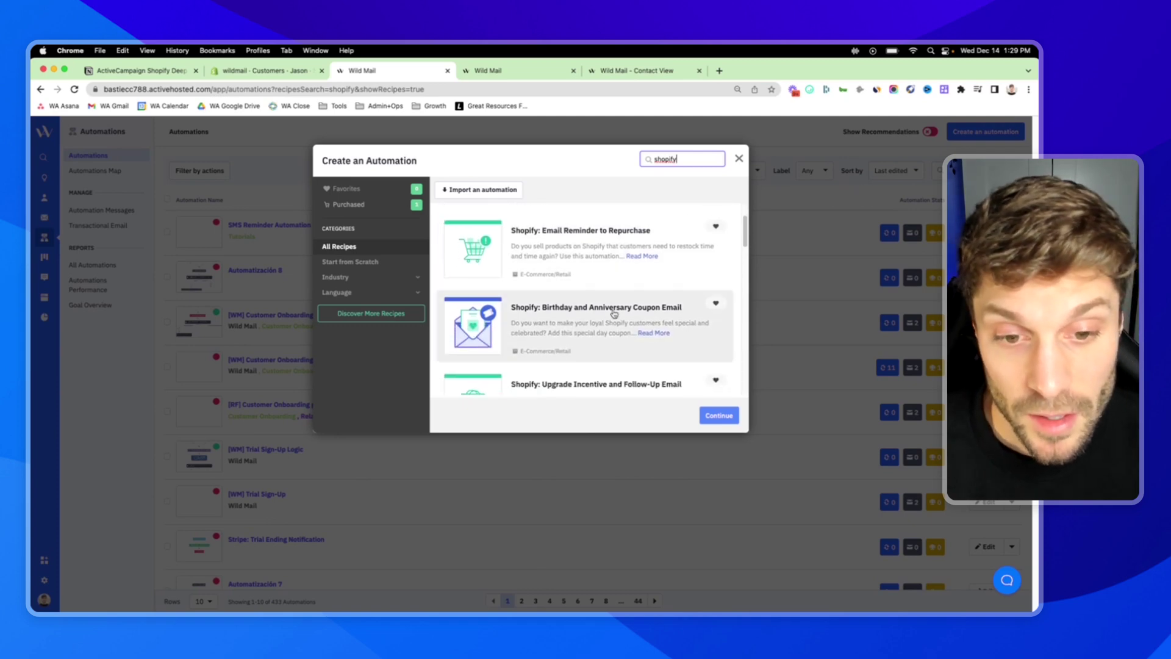
scroll(635, 286, down, 3)
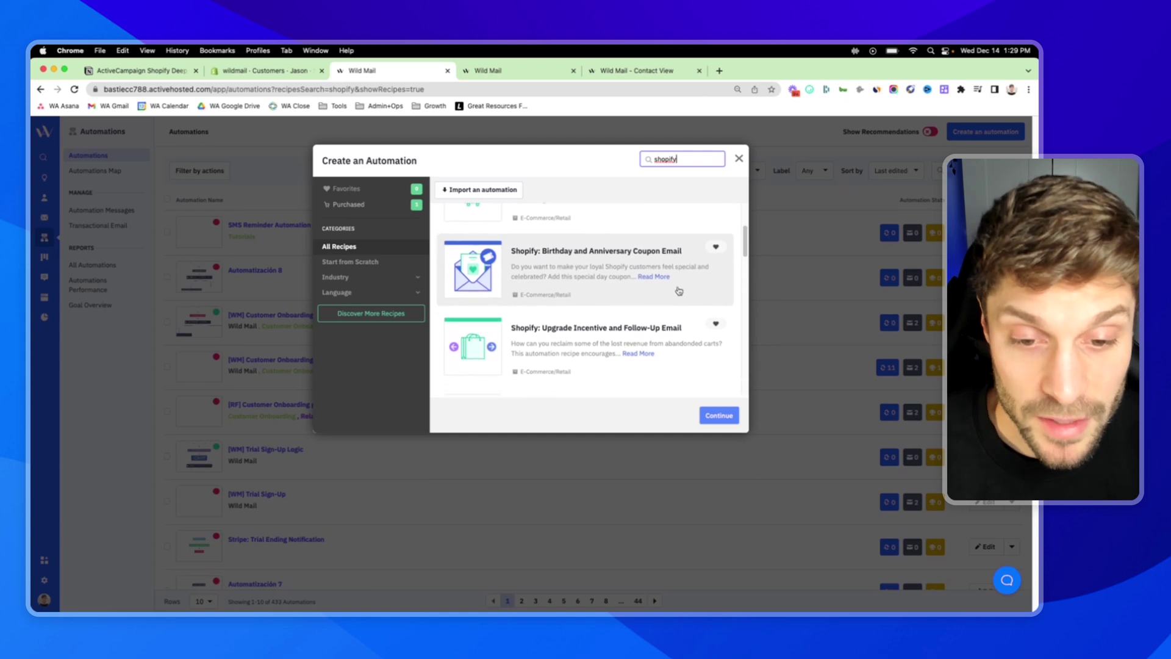
scroll(603, 277, down, 3)
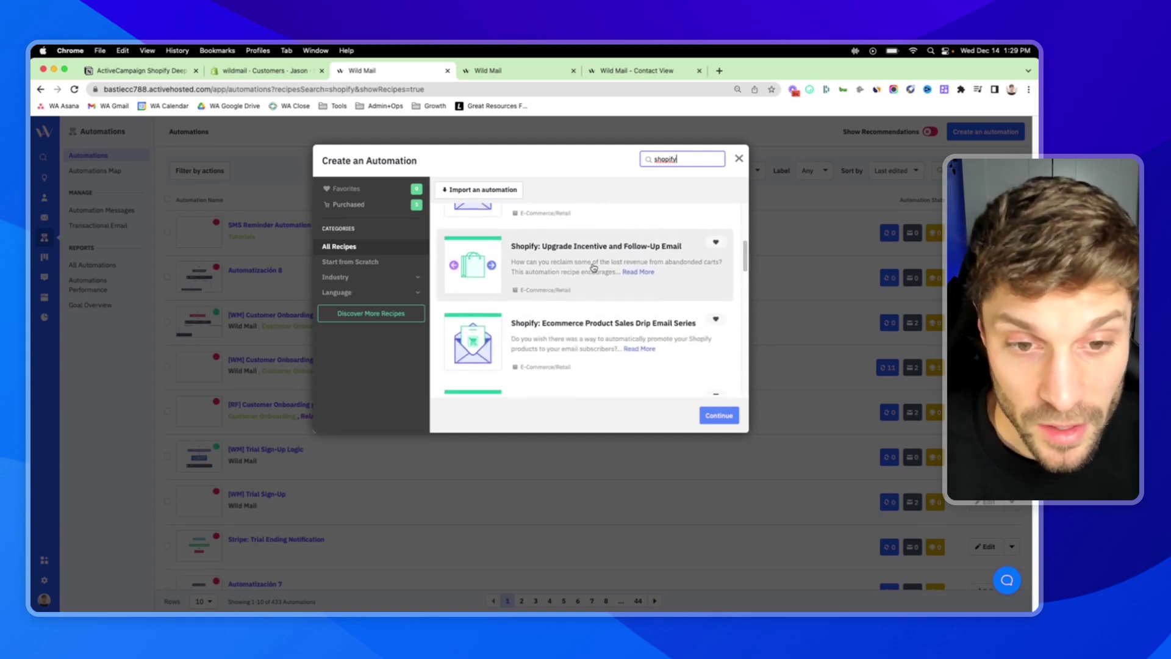
scroll(683, 284, down, 6)
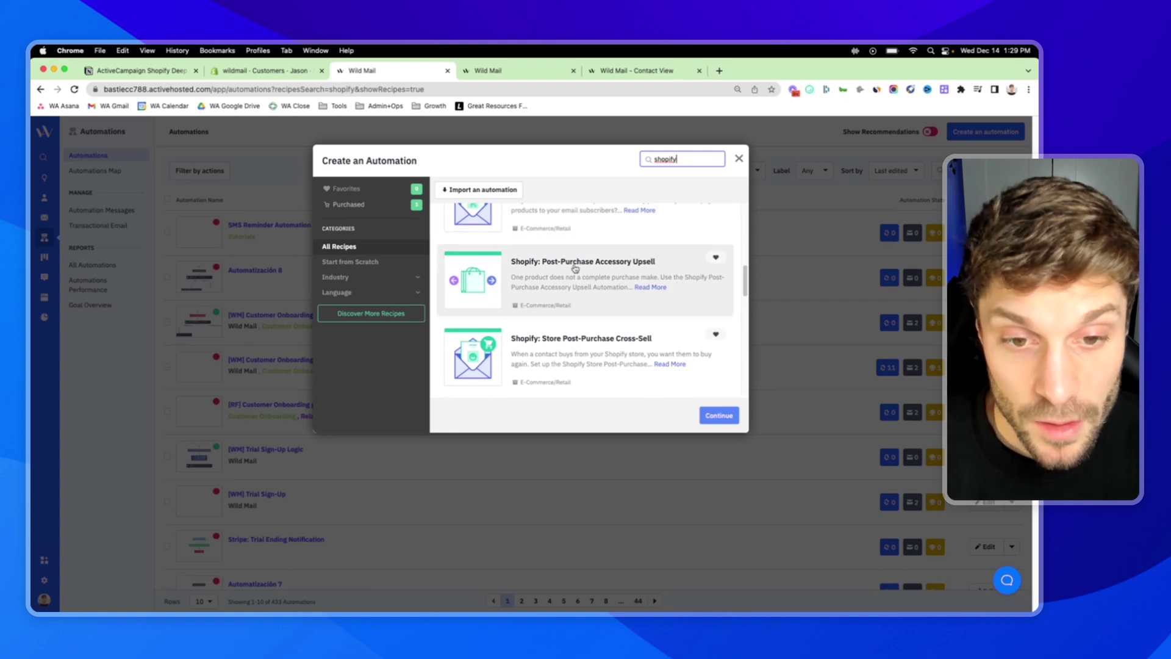
scroll(567, 271, down, 1)
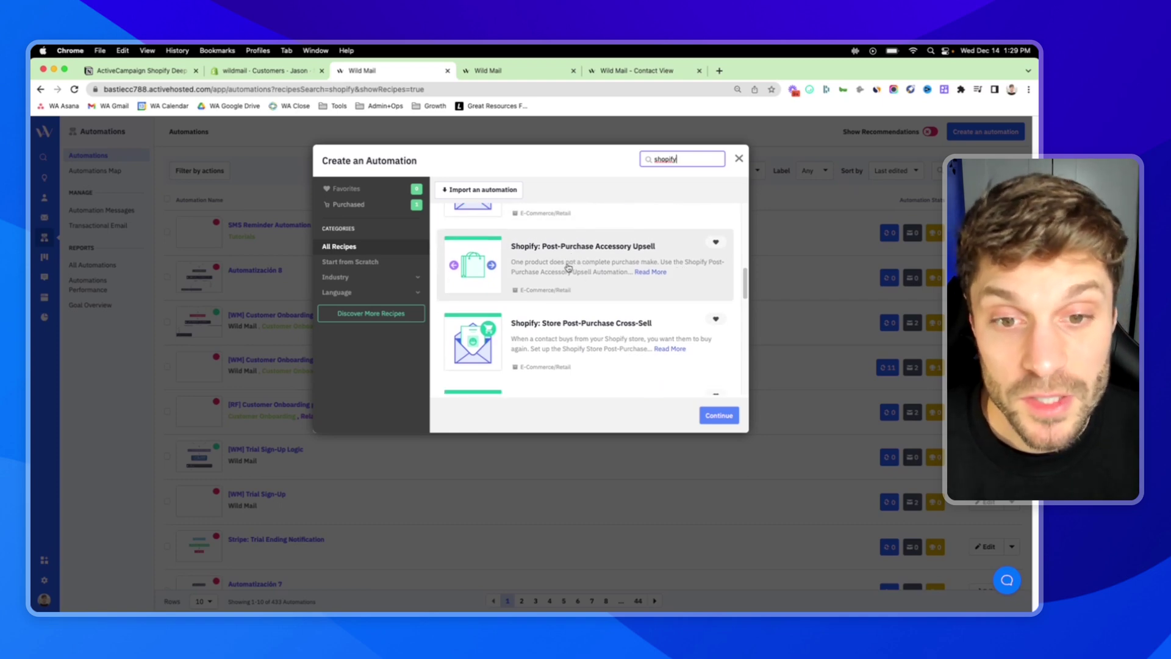
Highlight the Notion point about order-triggered automations, and create an ActiveCampaign automation from the recipe Shopify: Post-Purchase Accessory Upsell.
click(169, 75)
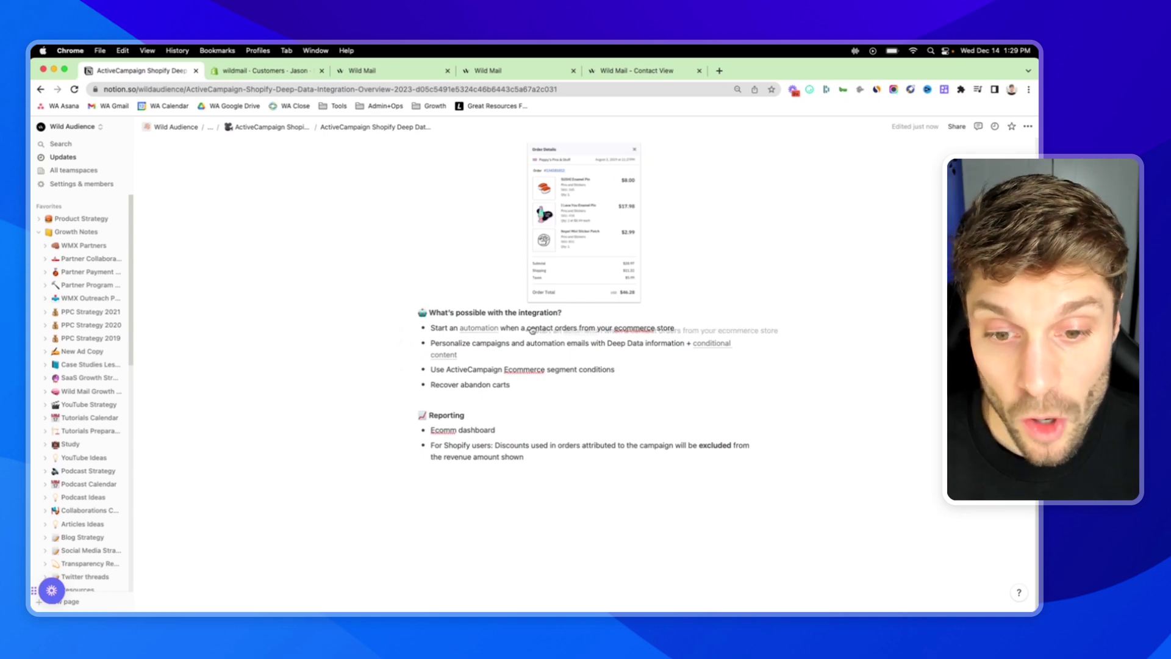
triple_click(440, 328)
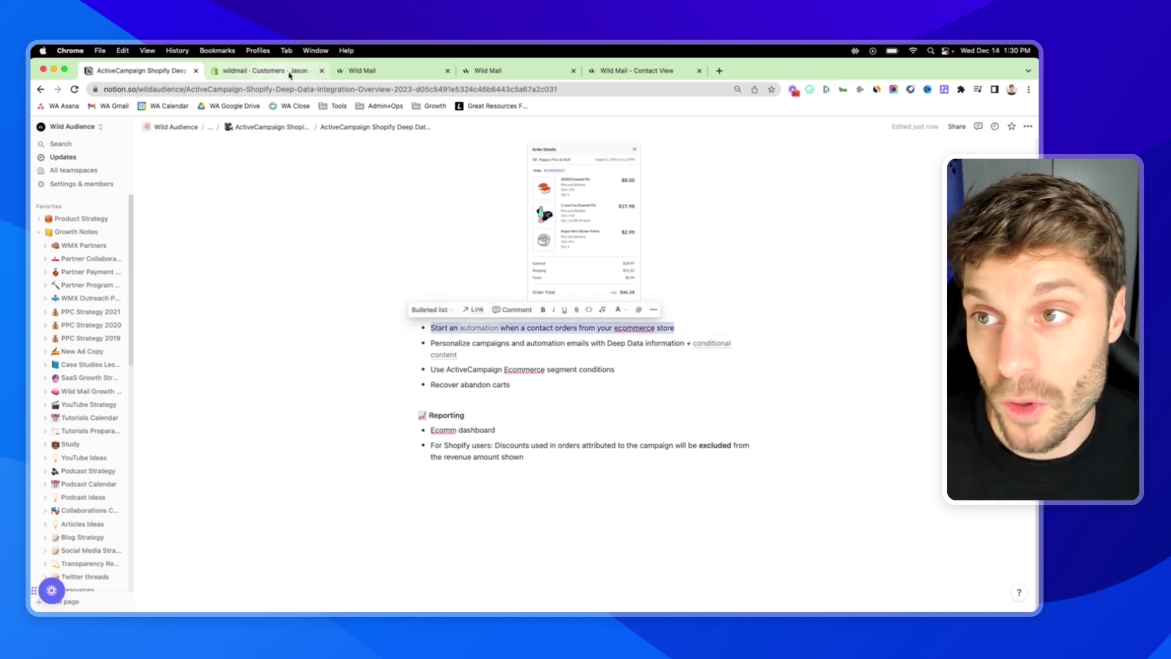
click(366, 71)
click(605, 265)
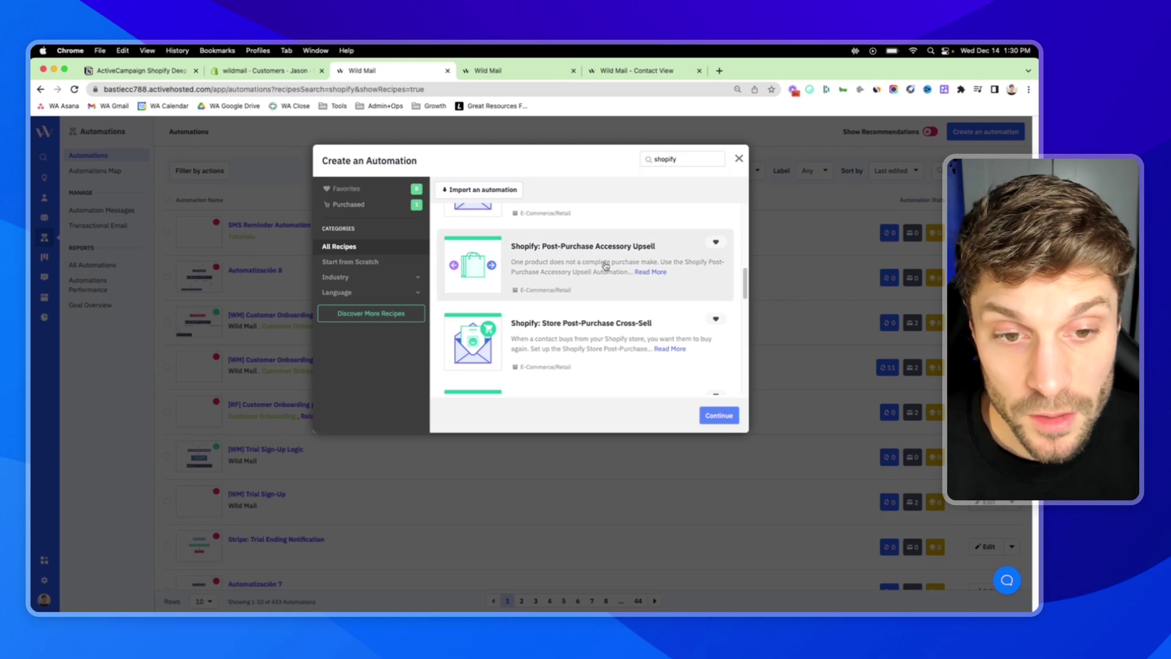
click(720, 416)
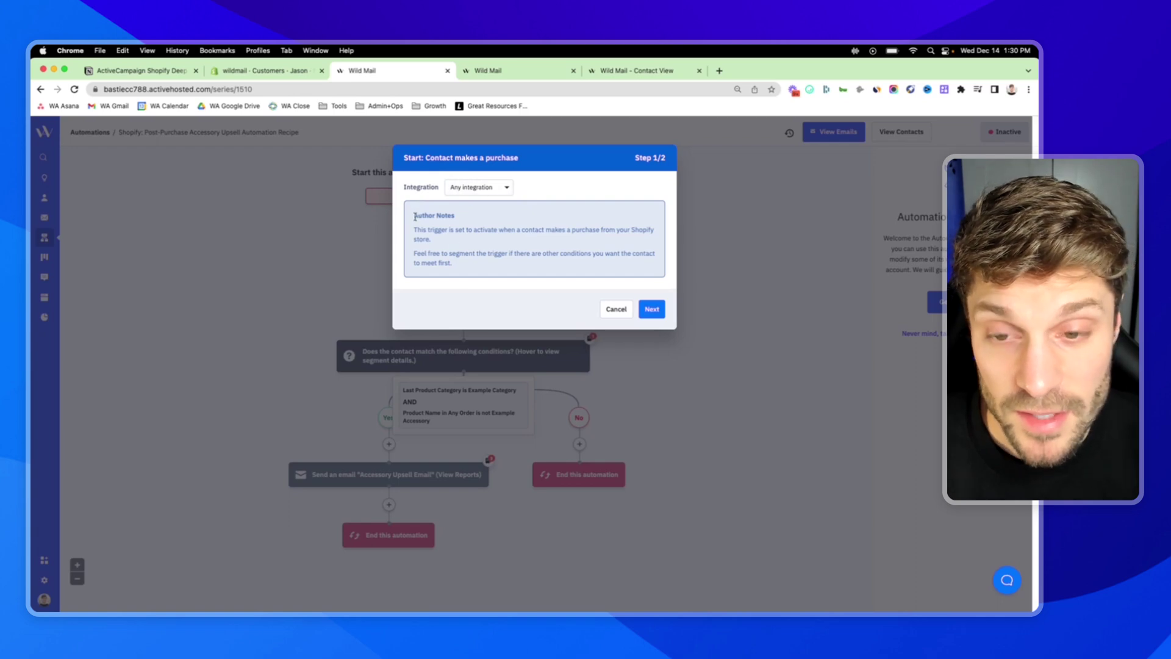
Set the recipe's purchase trigger to the wildmail (Shopify) integration and finish the automation's guided setup.
drag(478, 230, 597, 238)
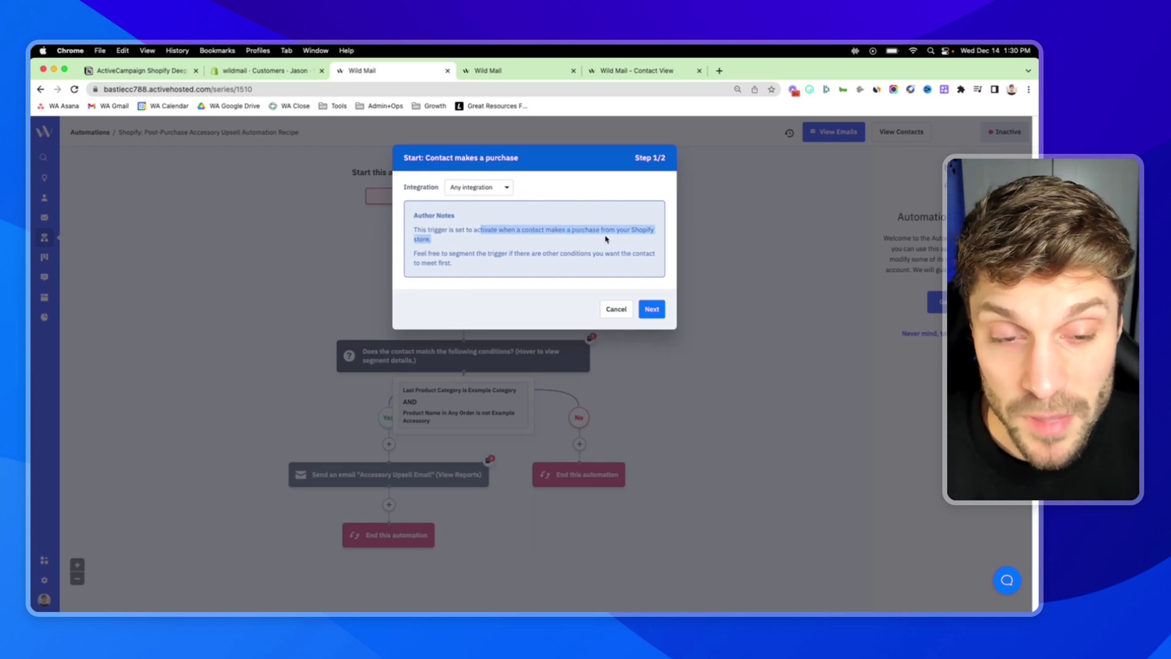
click(500, 193)
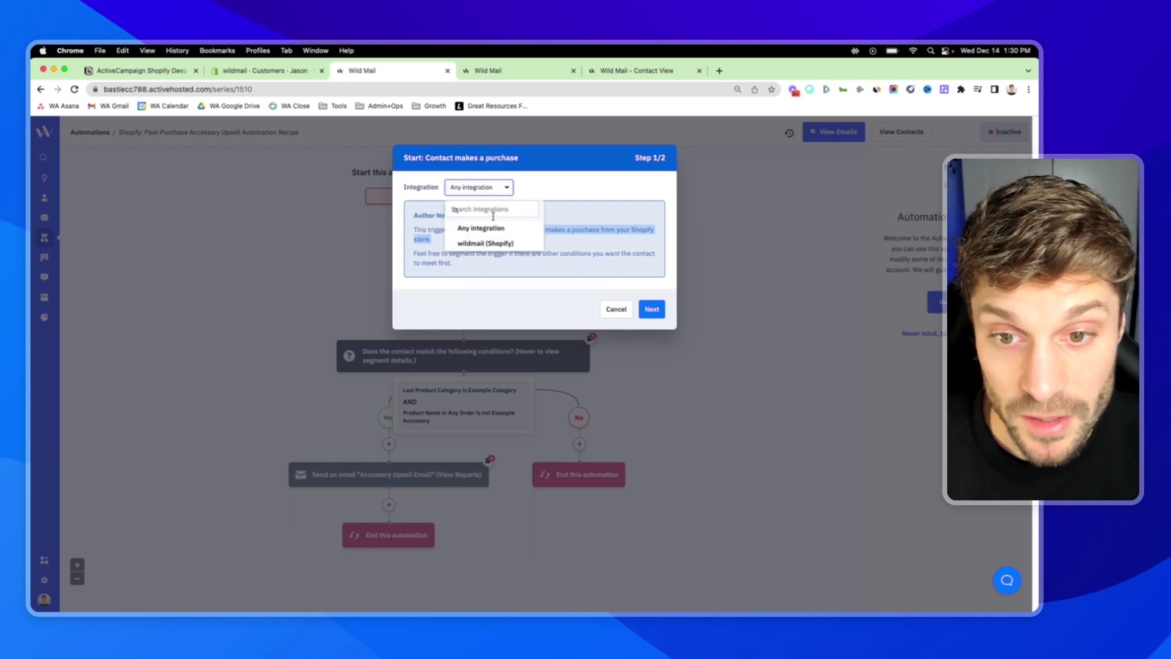
click(493, 243)
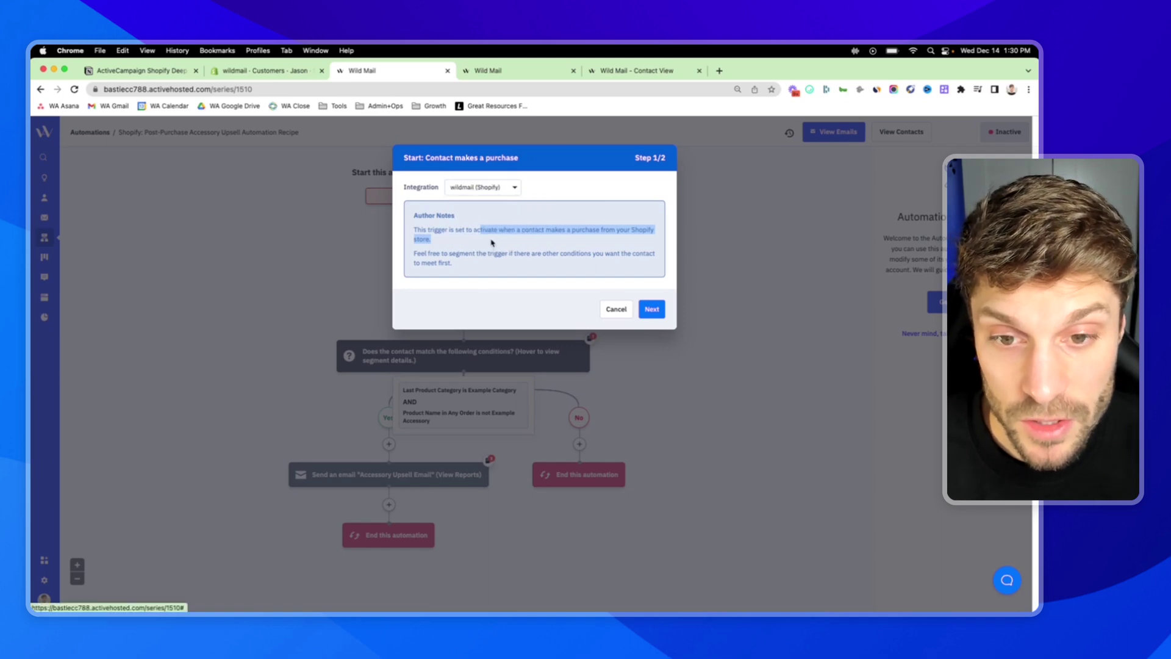
click(651, 309)
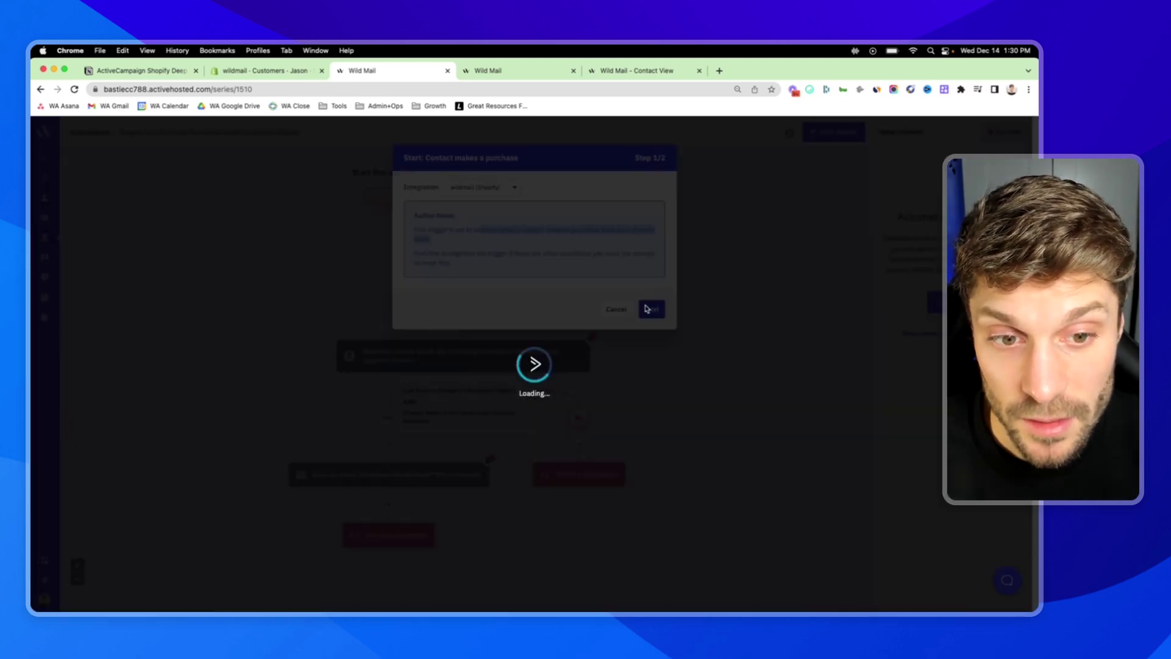
click(497, 575)
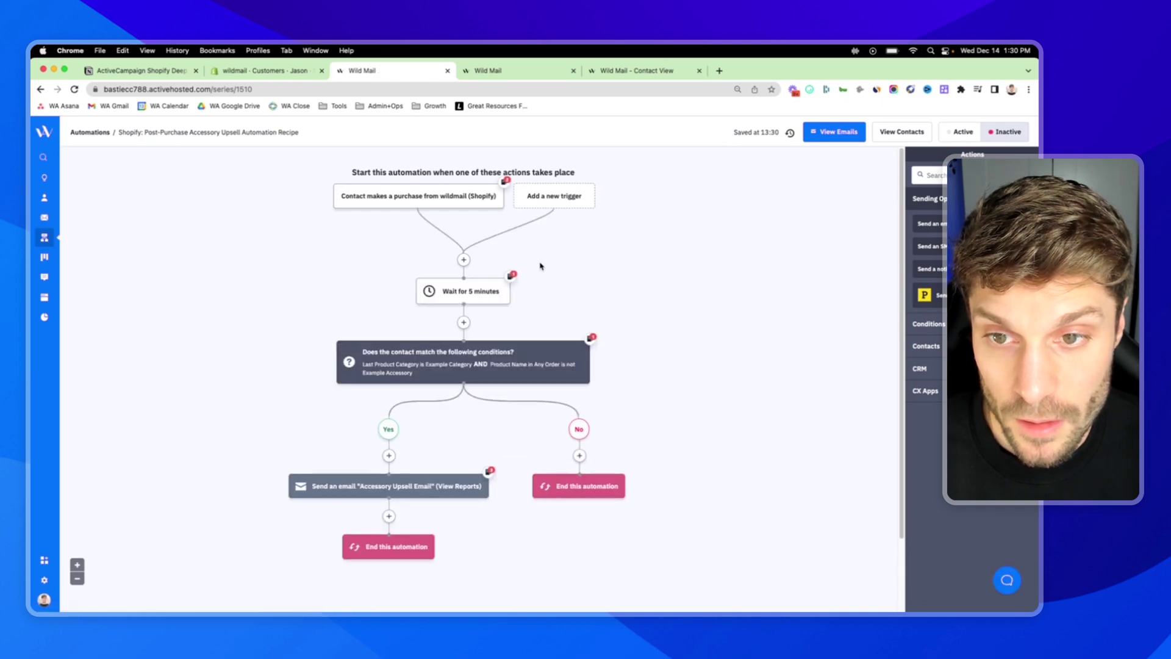
Review the settings of the wildmail (Shopify) purchase trigger and close them without changes.
mouse_move(454, 203)
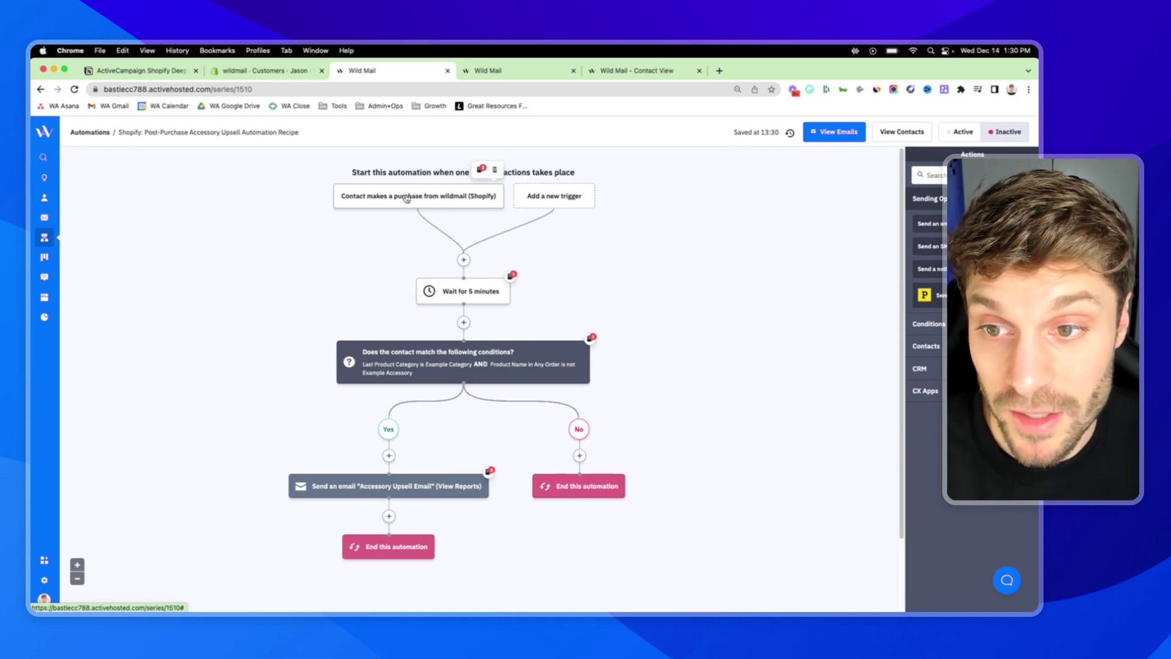
click(430, 197)
drag(418, 158, 498, 161)
click(497, 176)
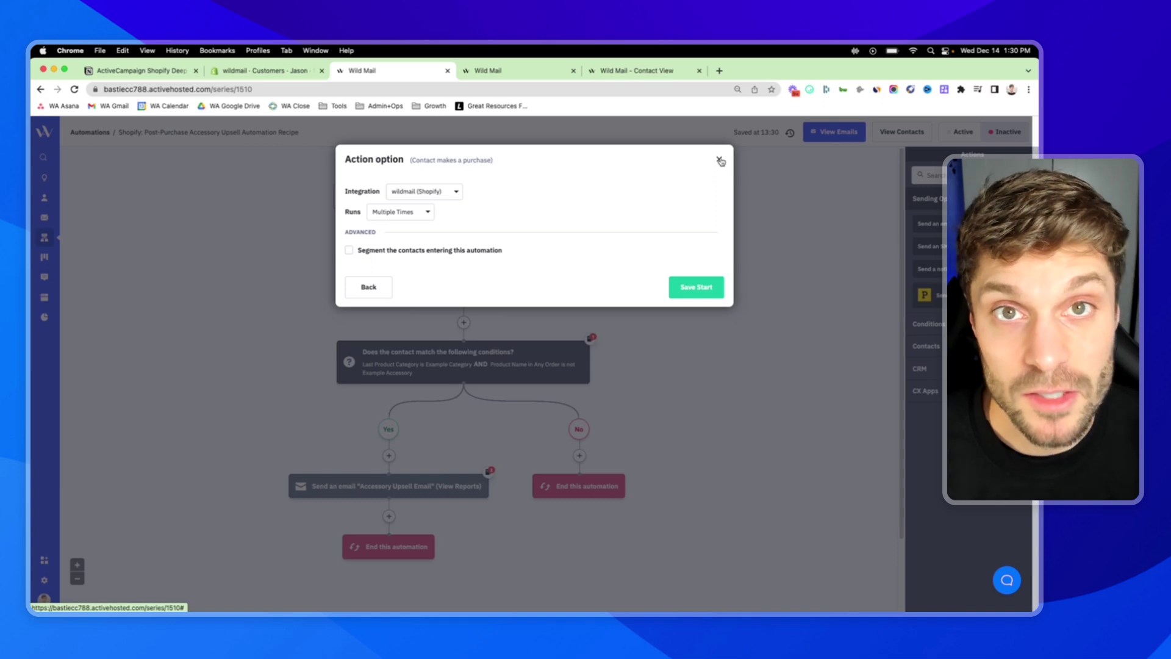
click(720, 161)
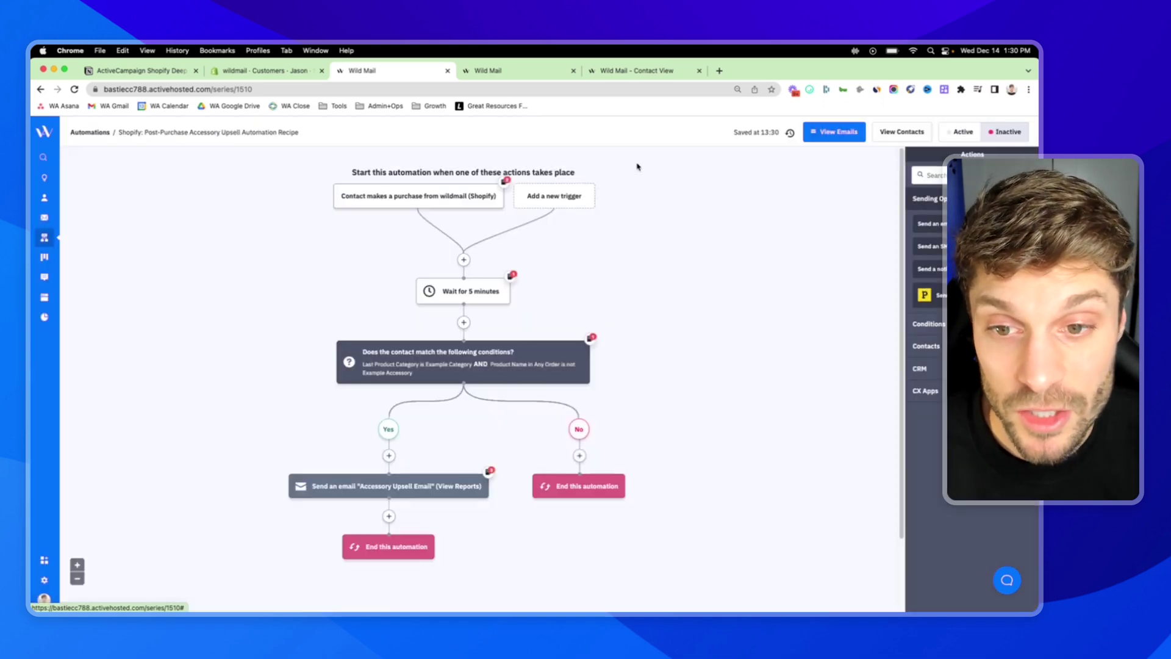
Examine the If/Else conditions on last product category and product name in any order, and close them without changes.
scroll(408, 264, down, 2)
scroll(407, 264, down, 1)
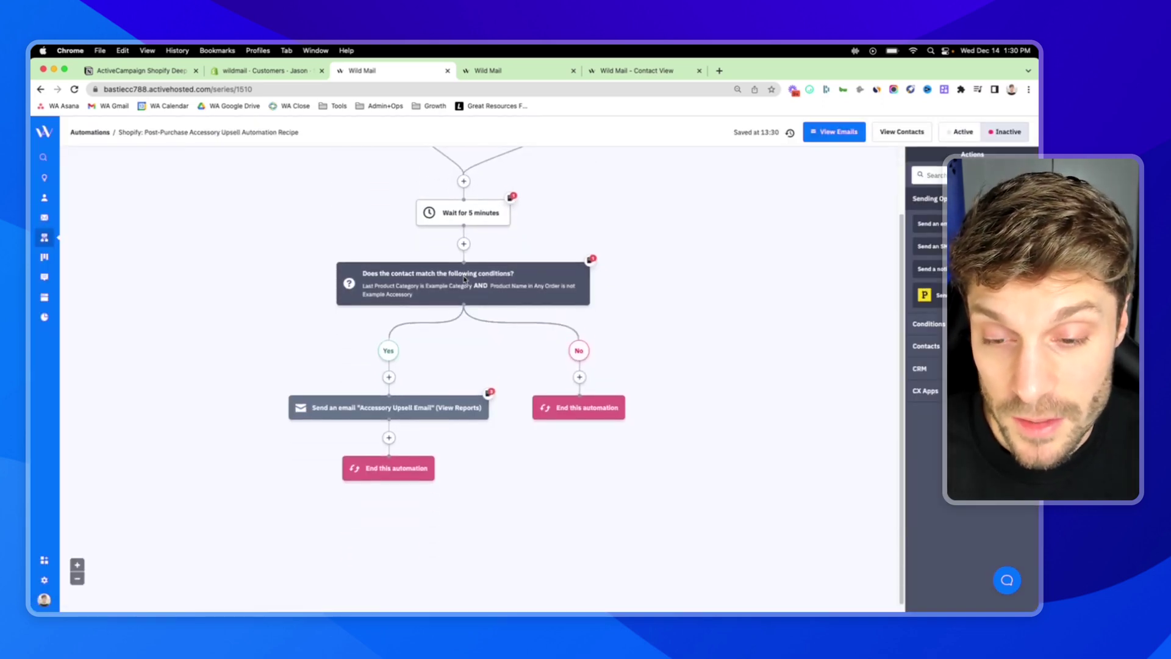
click(437, 289)
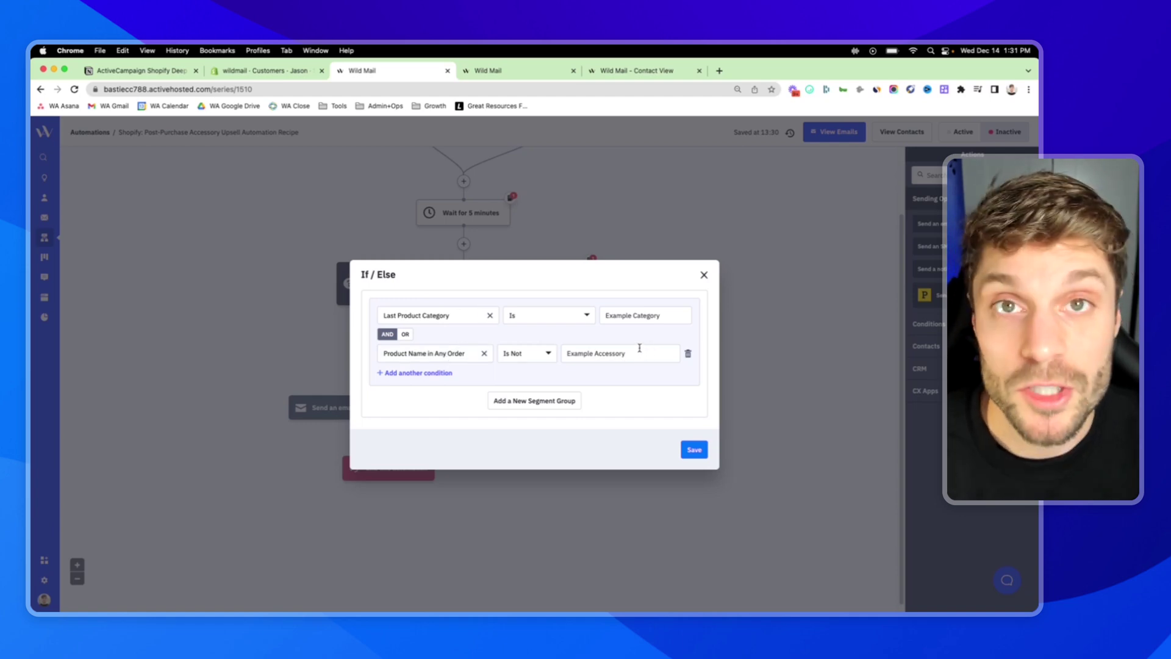
key(Escape)
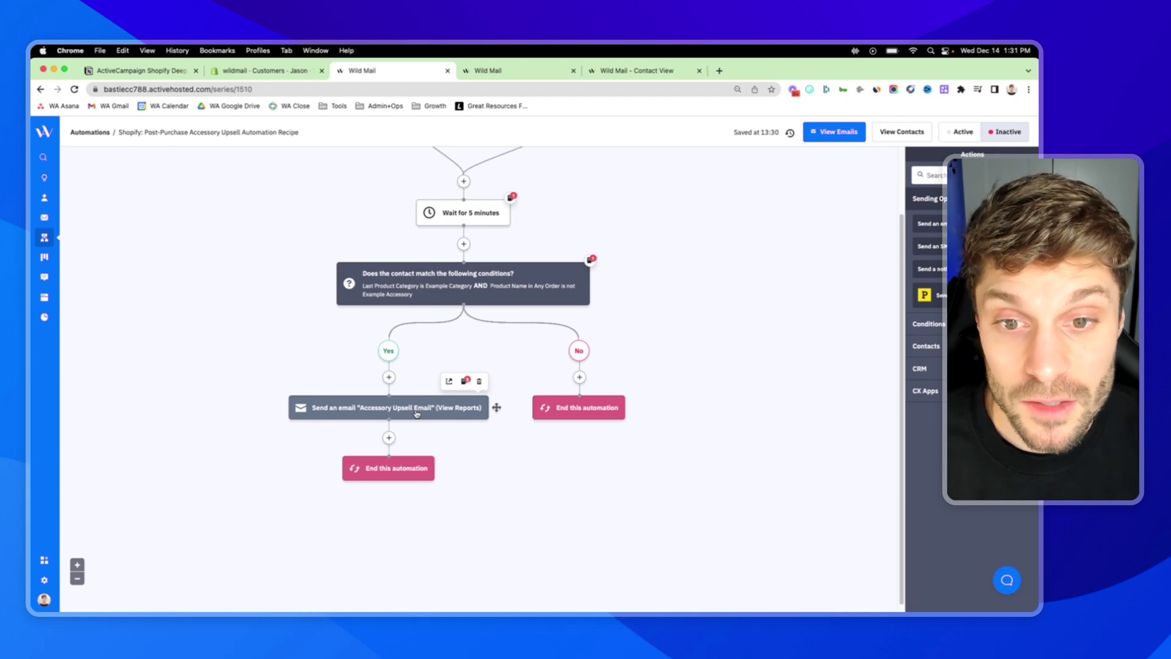
click(470, 280)
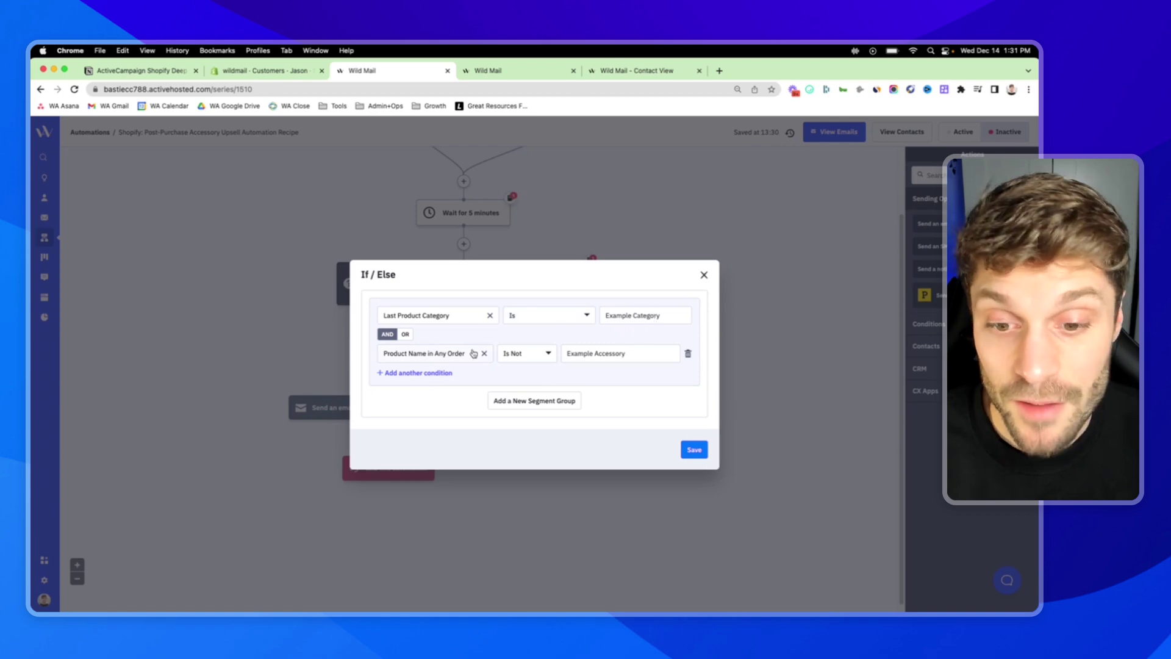
triple_click(633, 353)
click(637, 352)
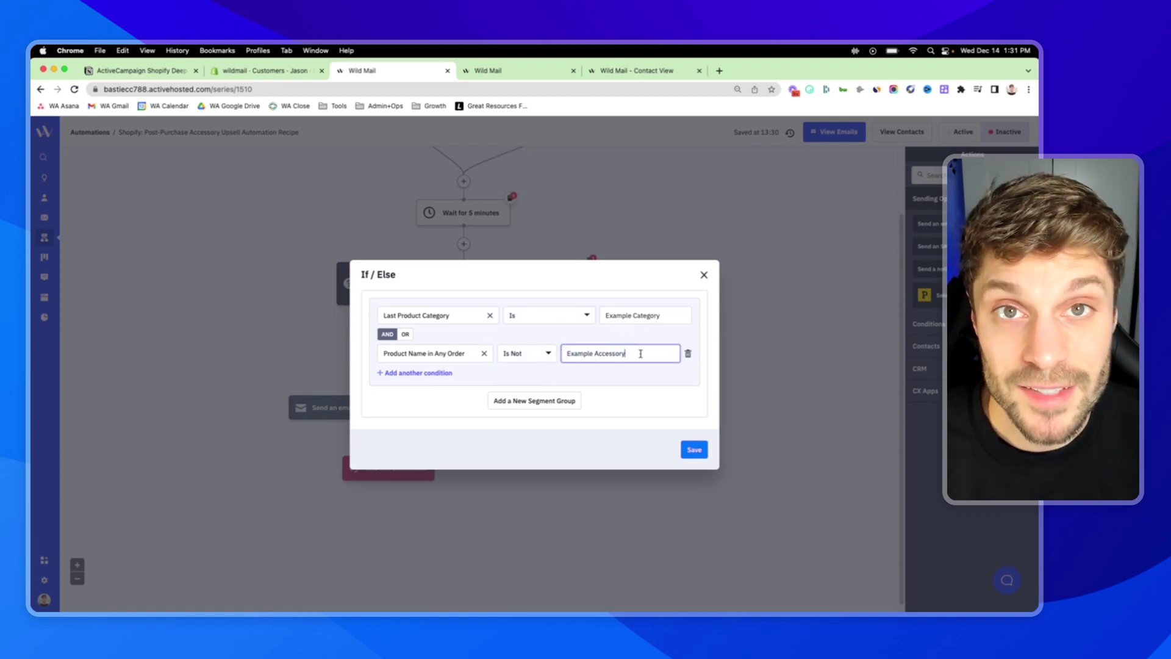
click(703, 274)
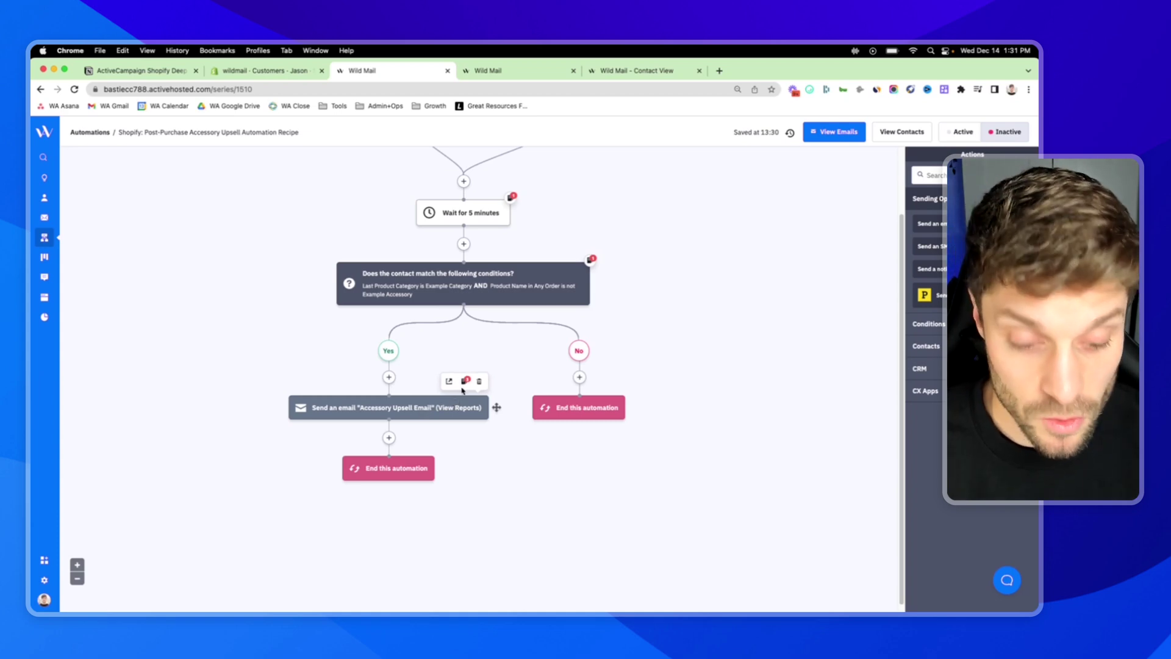
Return to the Notion notes at the point about personalizing emails with Deep Data and conditional content.
scroll(488, 183, up, 3)
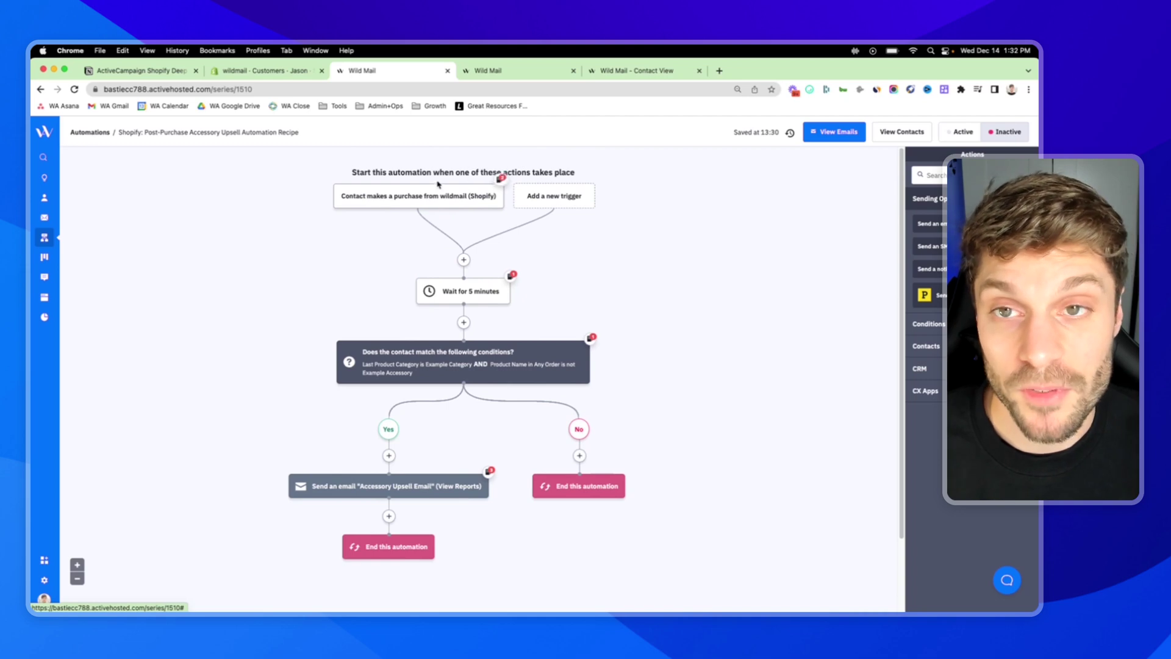
key(super+1)
click(476, 355)
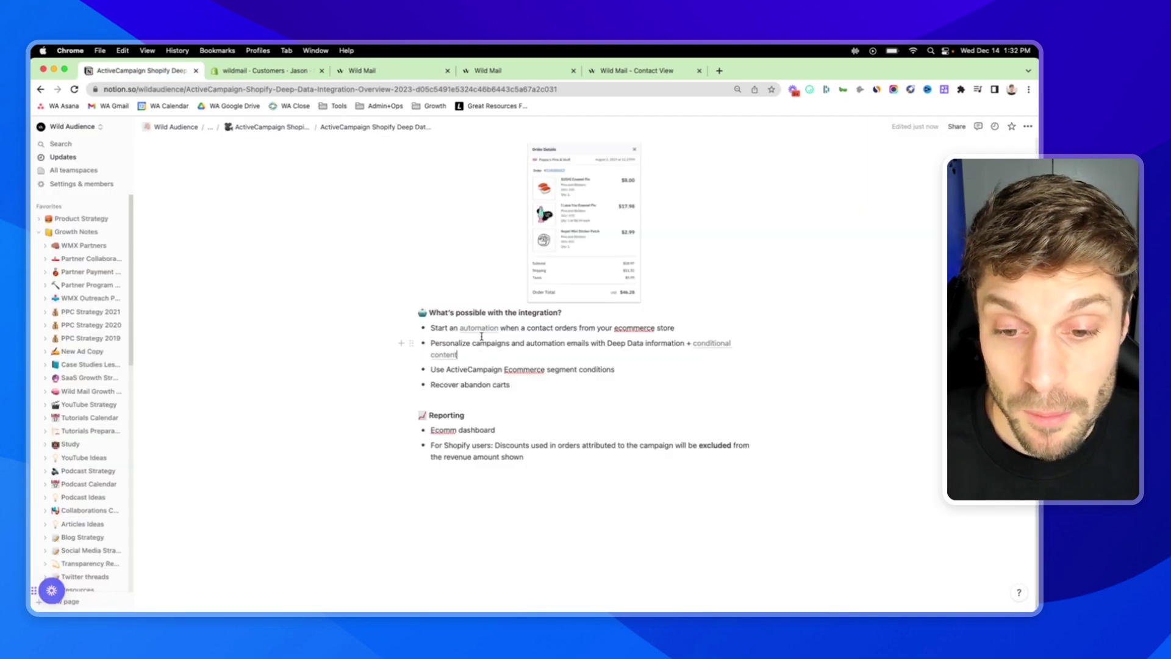
Inspect the conditional content of the "70% off shoes" block in the ActiveCampaign email and browse the available eCommerce fields.
click(413, 77)
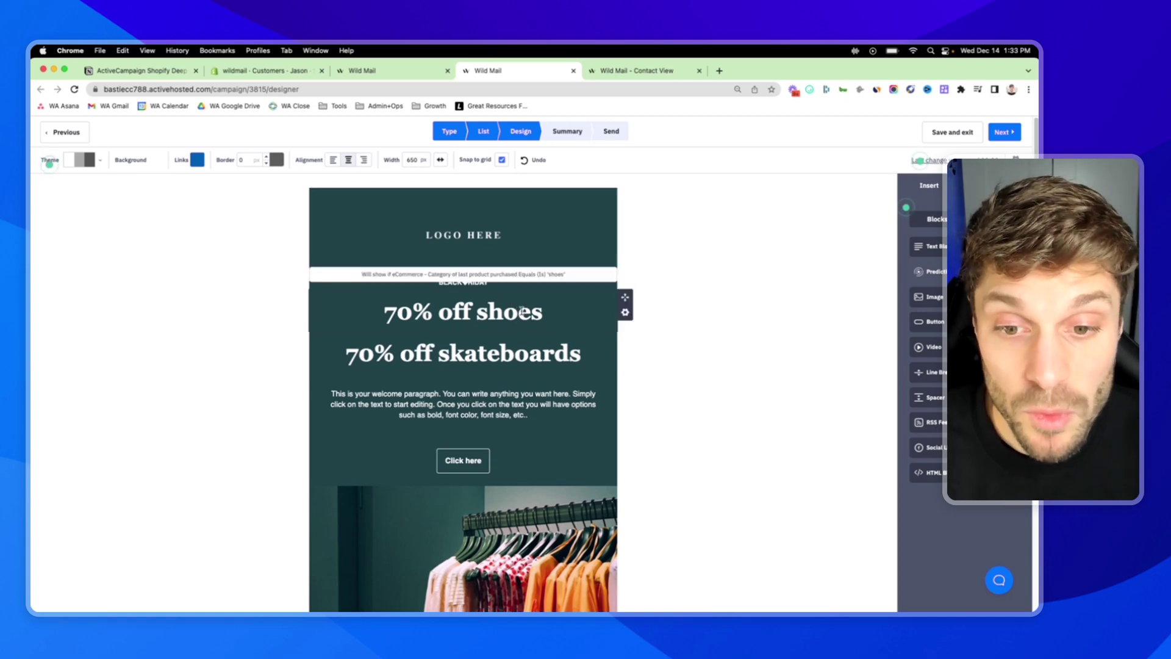
click(427, 212)
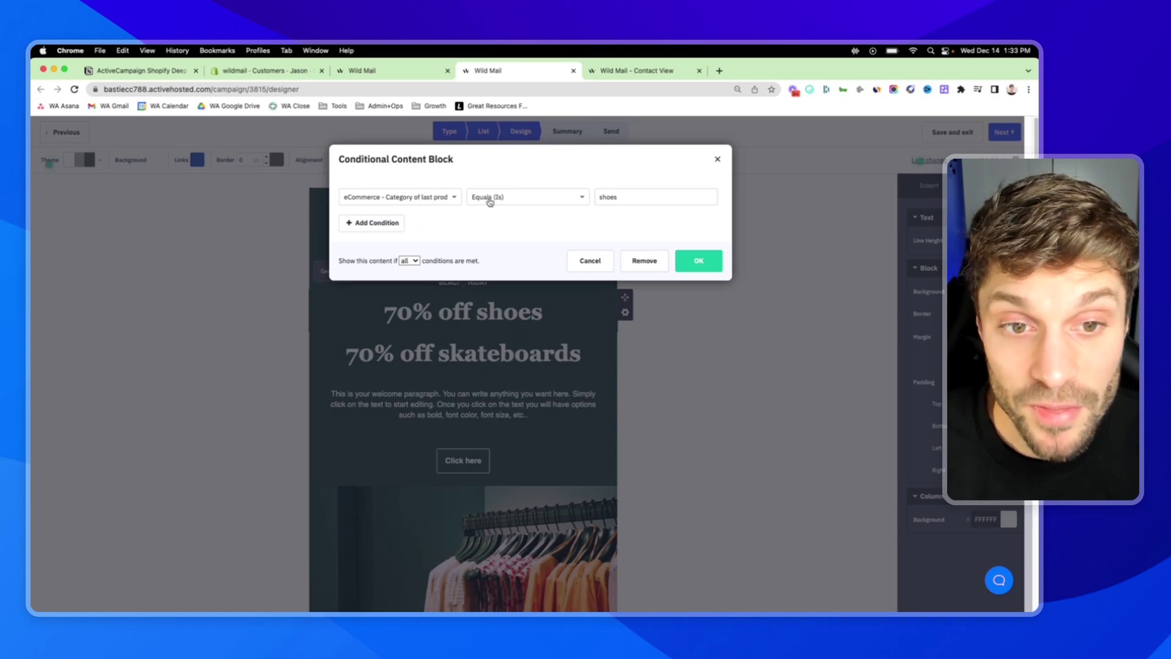
click(451, 201)
scroll(428, 201, up, 1)
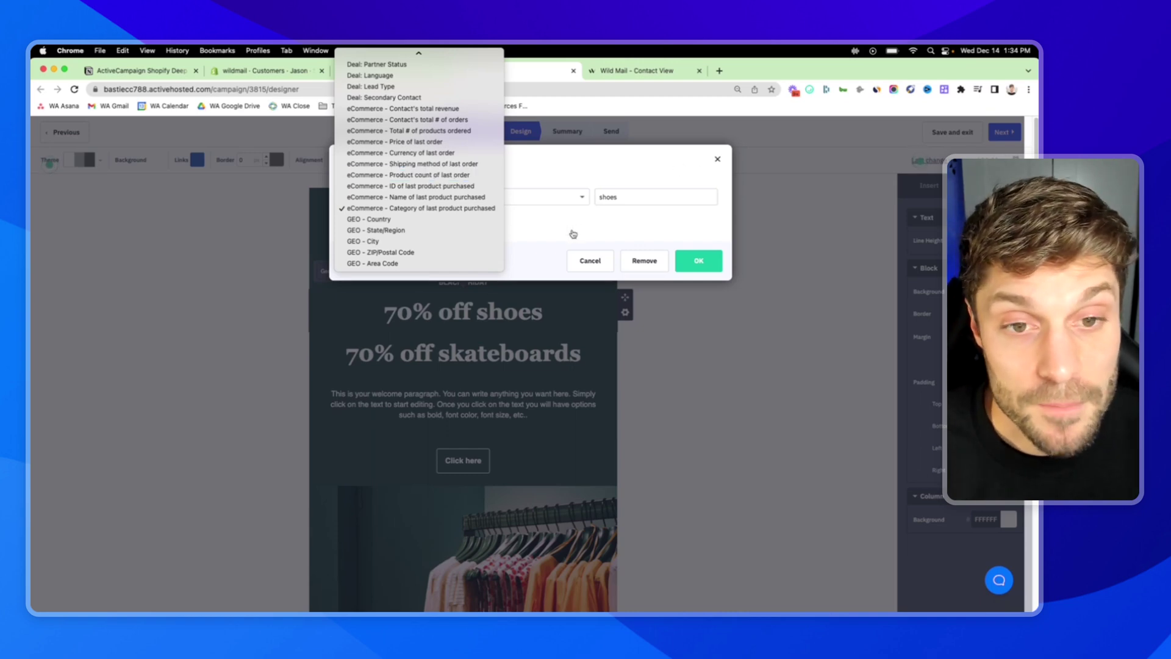
click(582, 262)
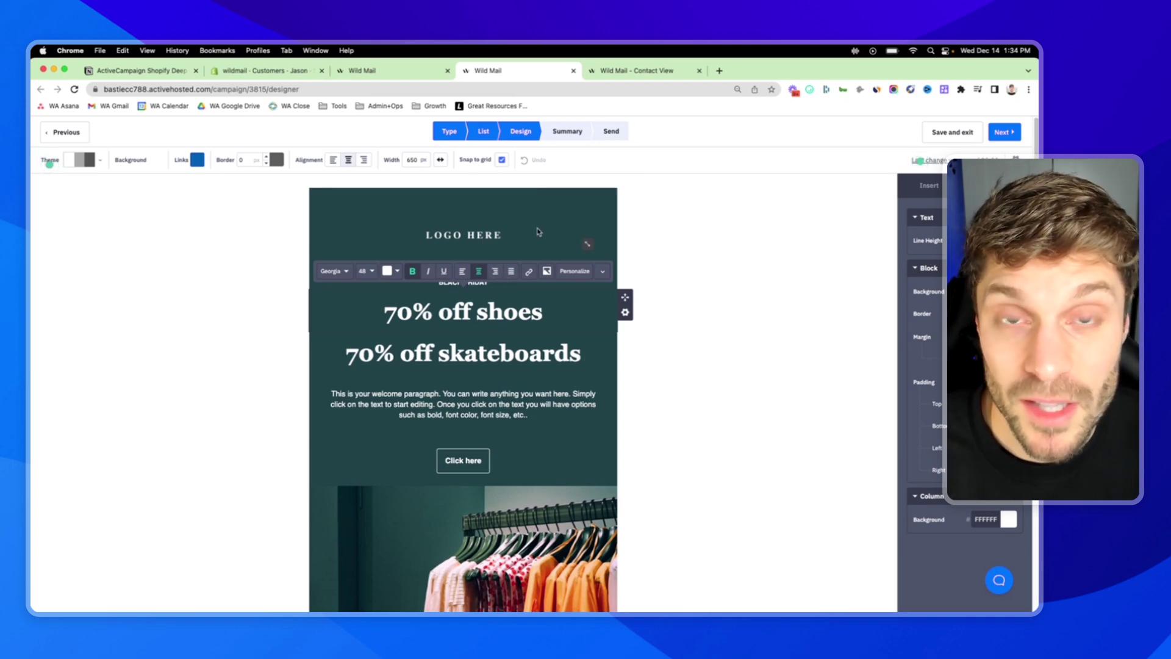
Highlight the Notion point about Ecommerce segment conditions, and view the If/Else conditions in the ActiveCampaign Shopify automation.
click(139, 71)
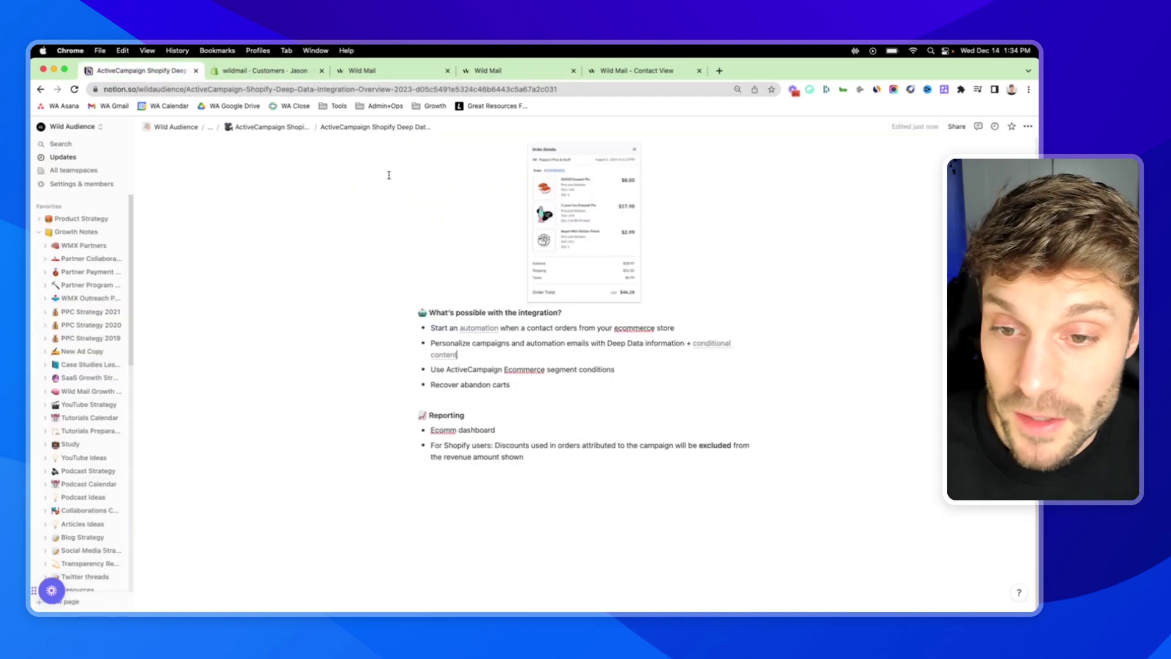
drag(431, 373, 624, 370)
click(624, 370)
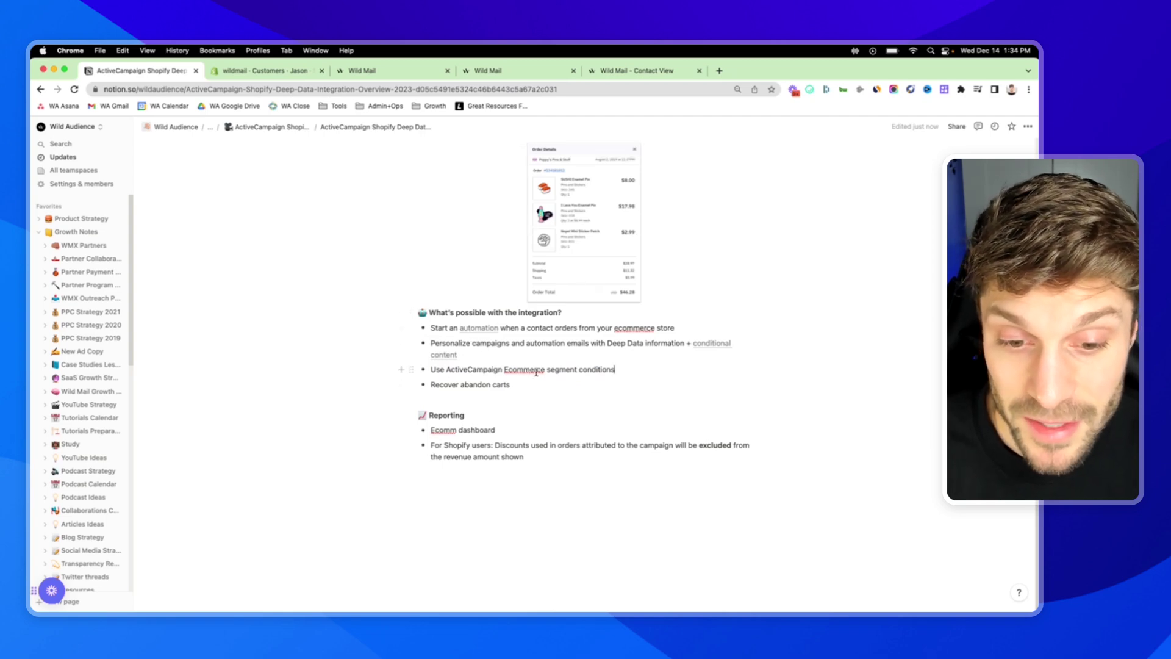
click(408, 75)
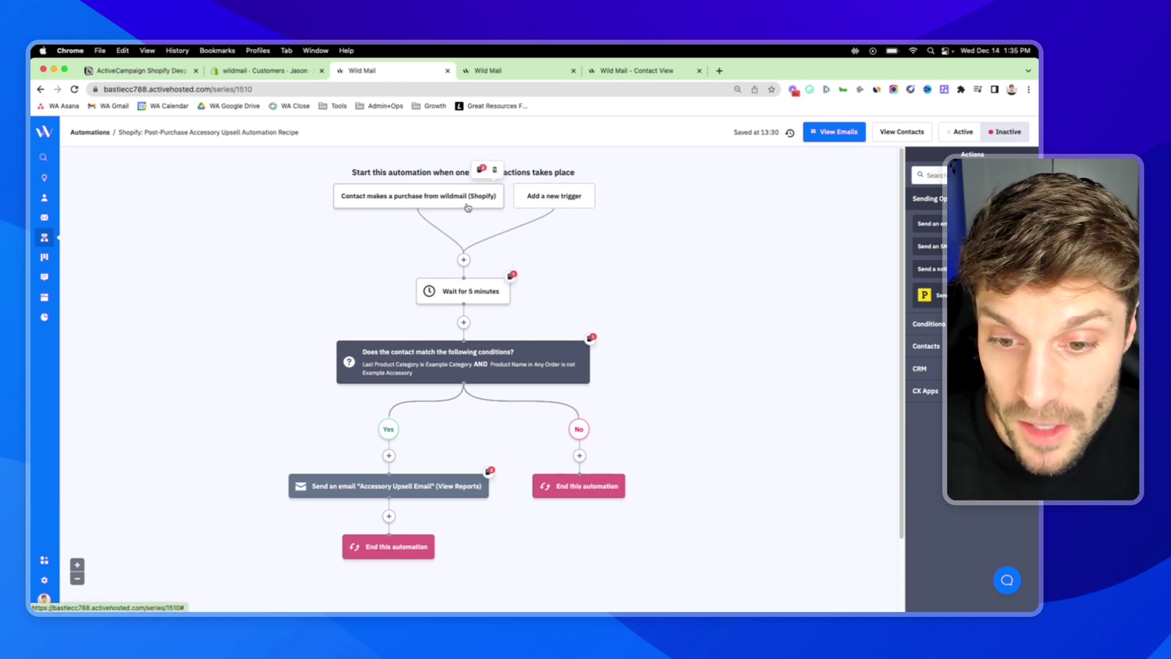
click(450, 367)
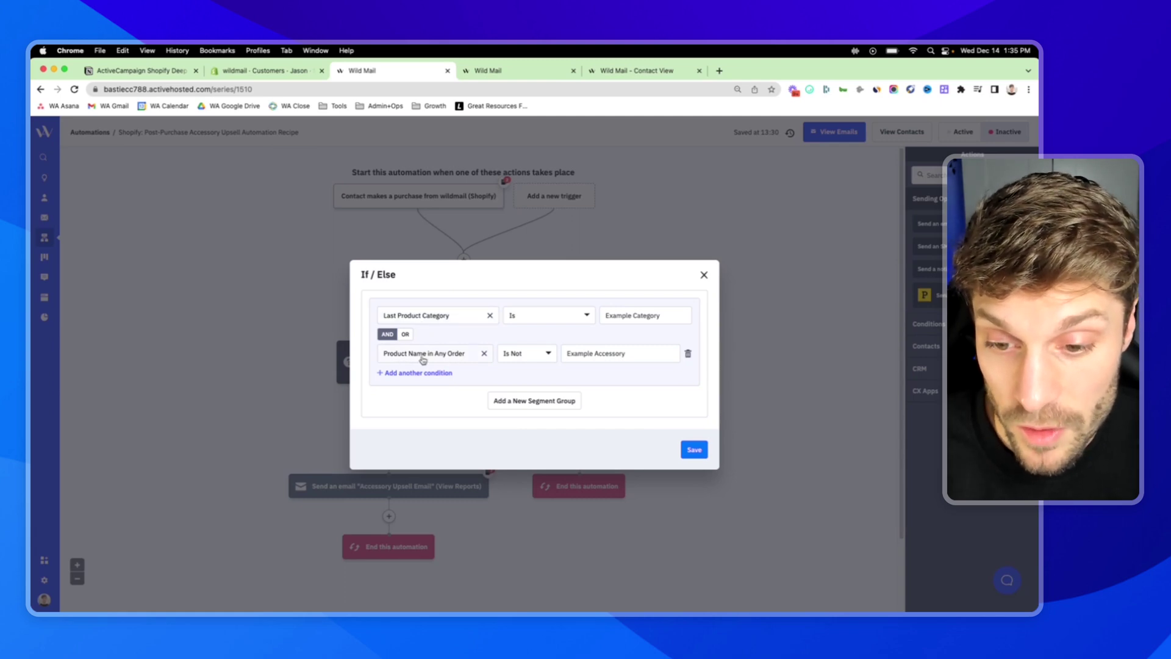
click(704, 275)
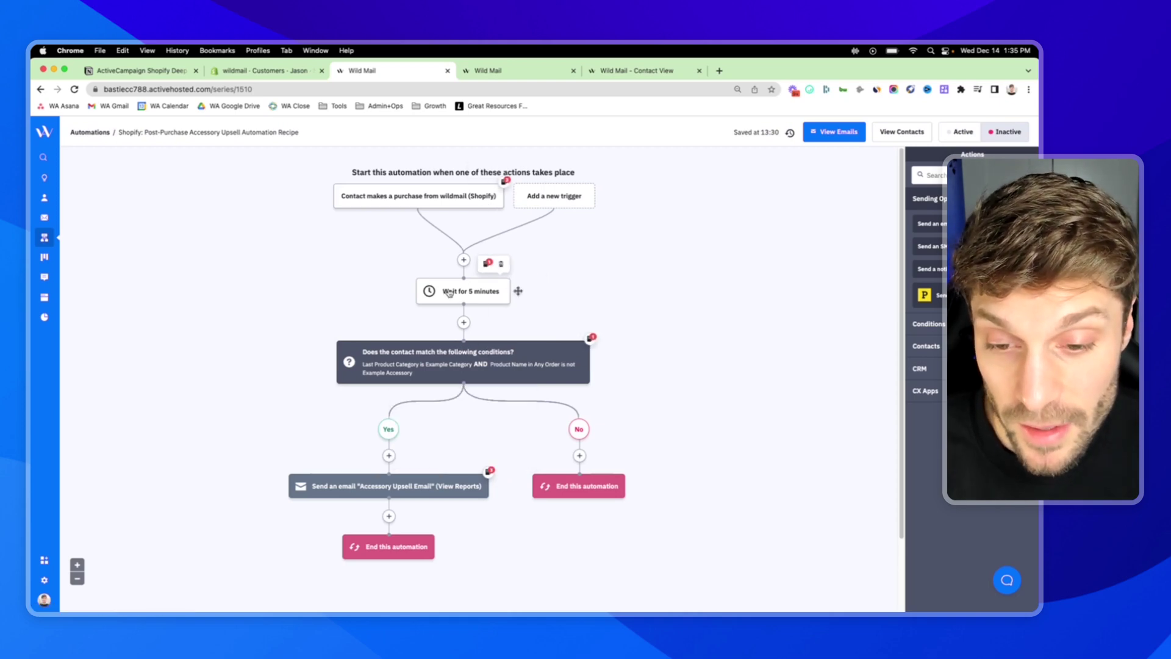
Start a new If/Else action after the 5-minute wait, browse the conditions matching "aban", and close it without saving.
click(463, 322)
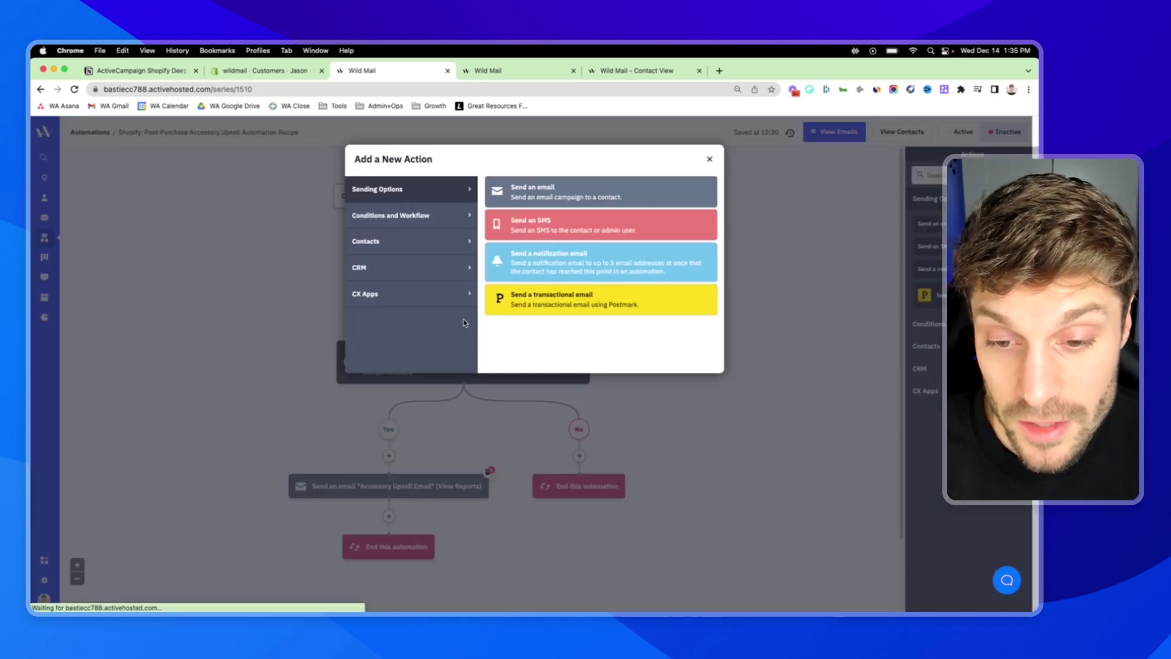
click(413, 215)
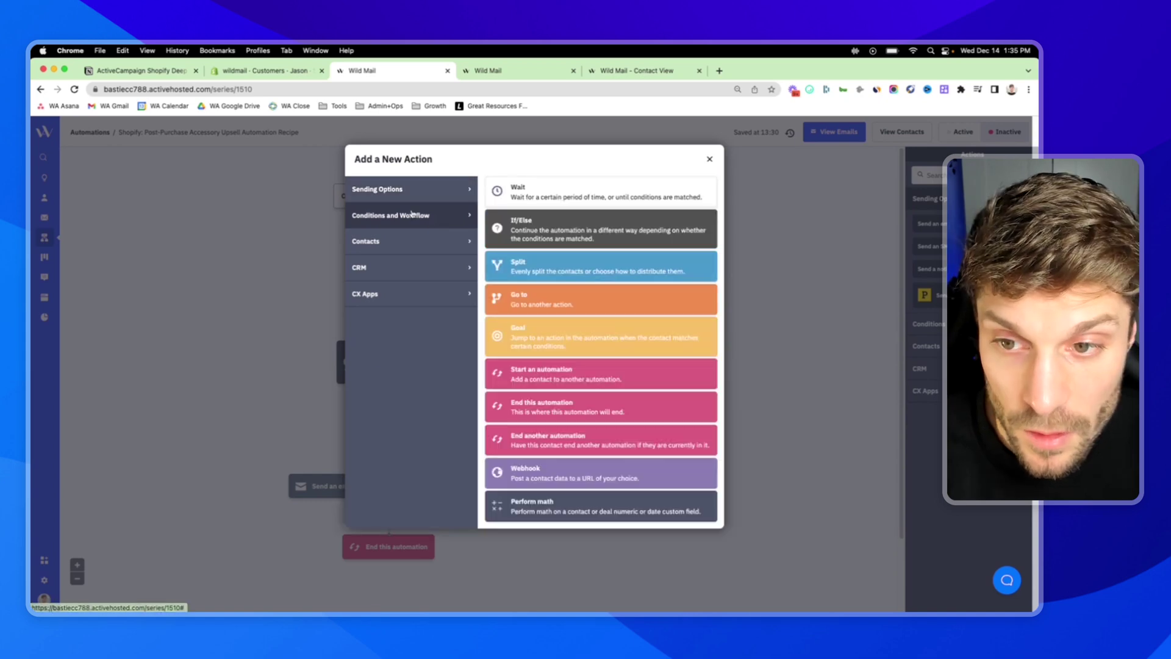
click(558, 231)
click(460, 332)
text(aban)
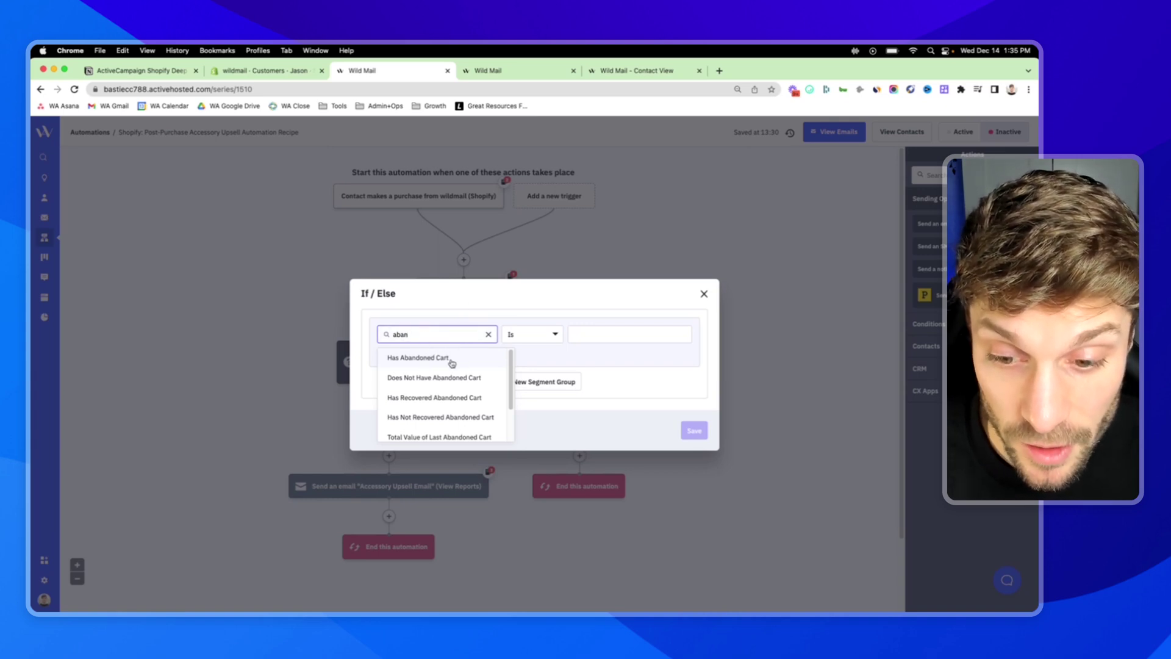
scroll(414, 375, down, 1)
scroll(415, 381, down, 2)
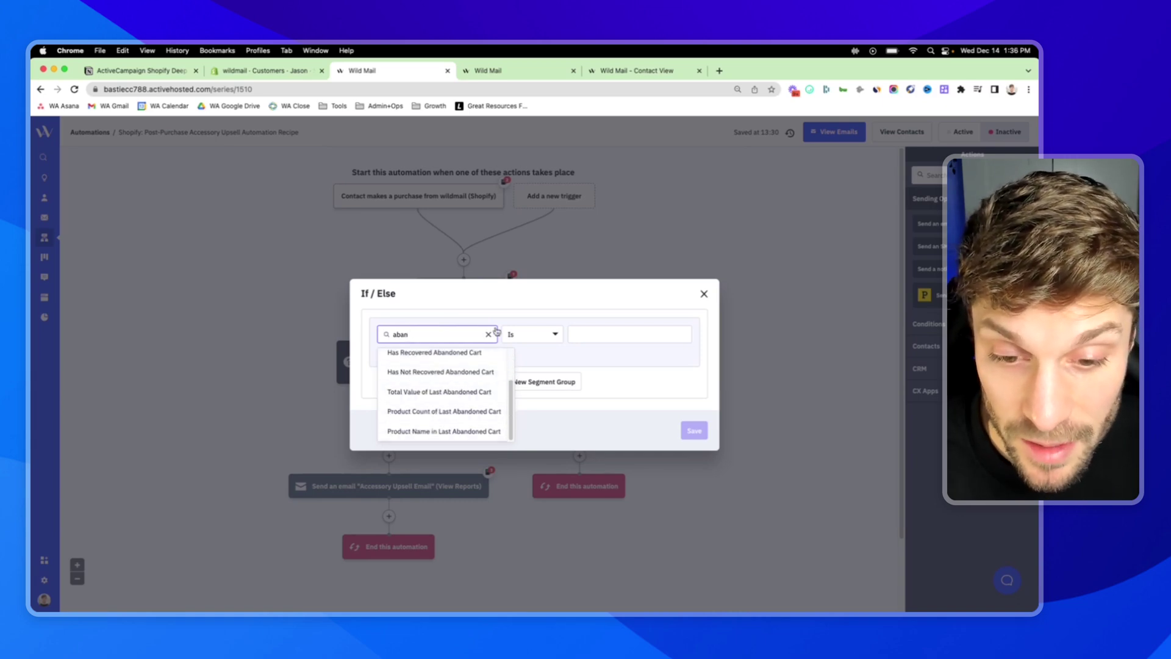
click(703, 295)
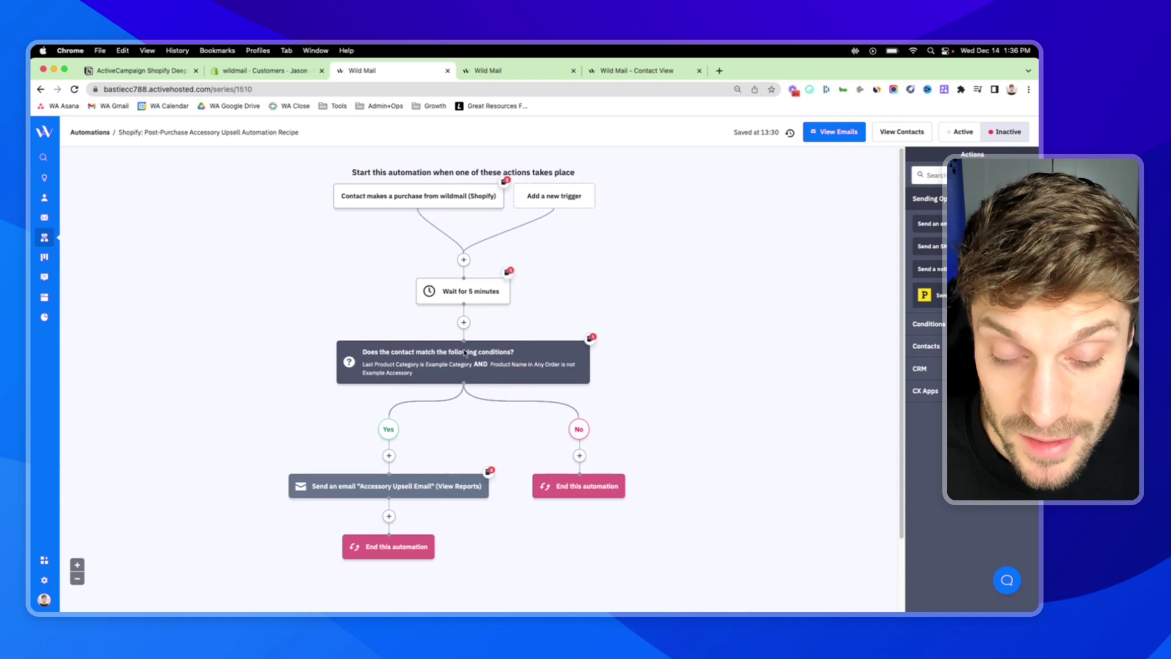
Highlight the "Recover abandon carts" point in the Notion notes, and return to the ActiveCampaign Shopify automation.
key(super+1)
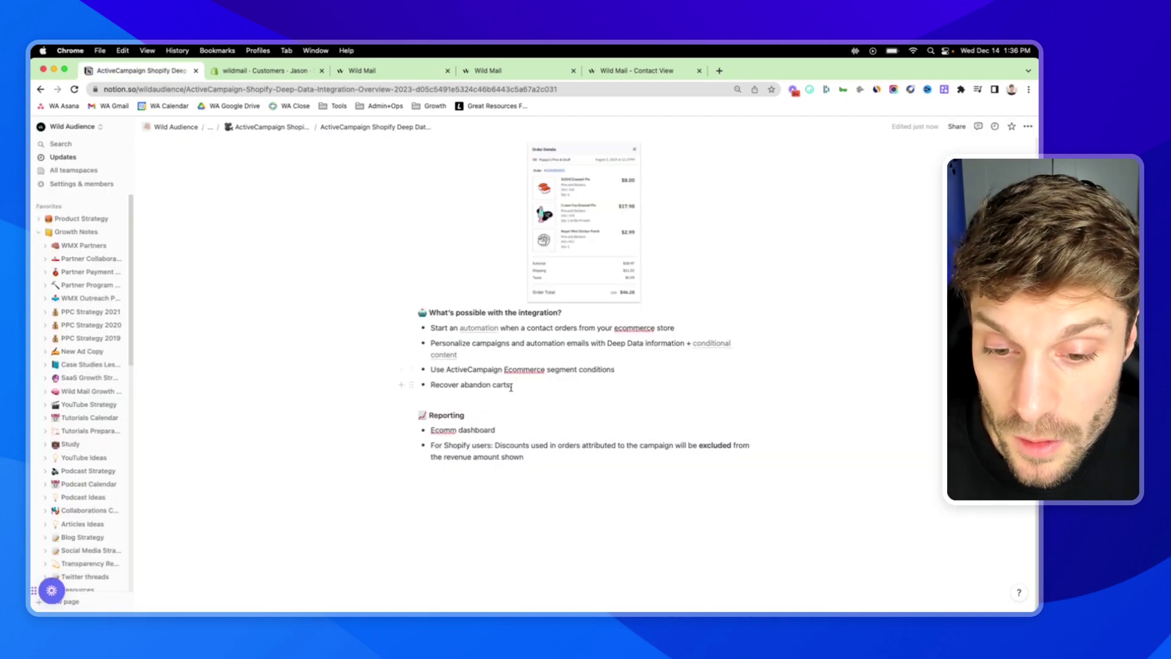
drag(539, 389, 430, 385)
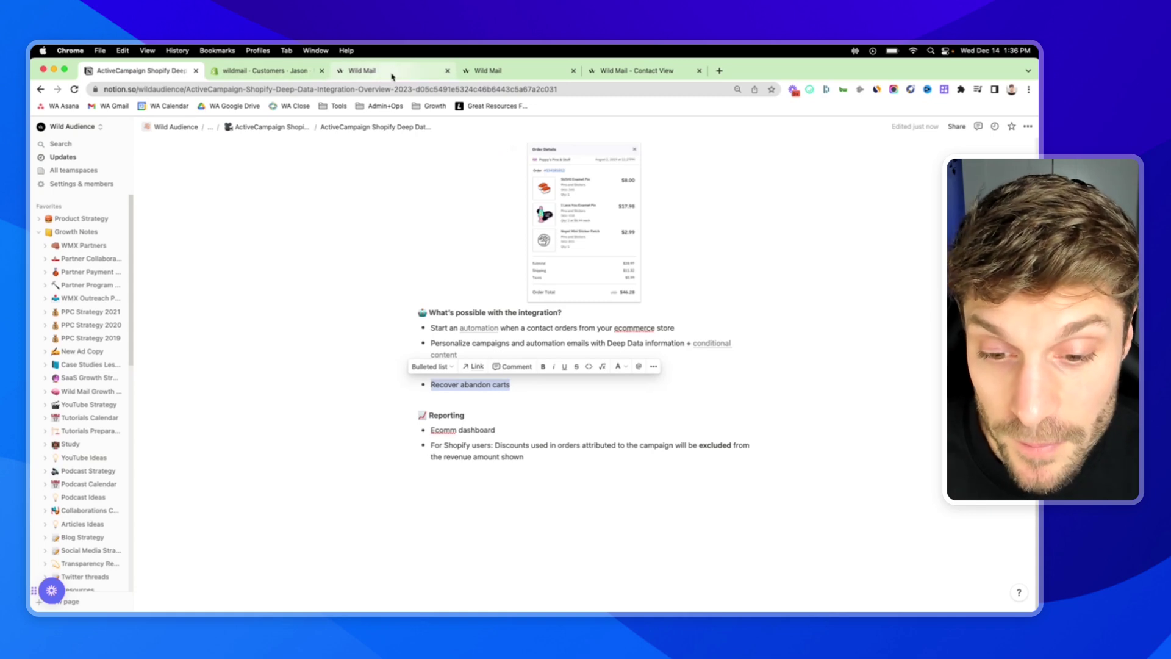
click(392, 76)
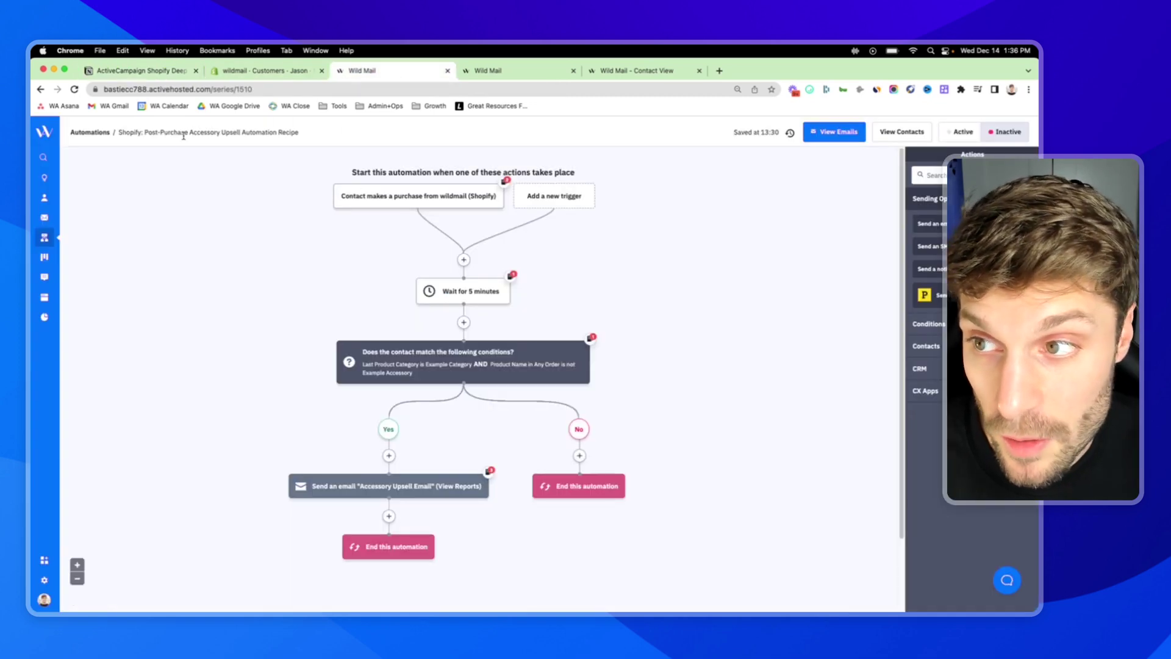
Create a new automation from the "Abandoned Cart Reminder" recipe, searching the recipes for "aband".
click(90, 132)
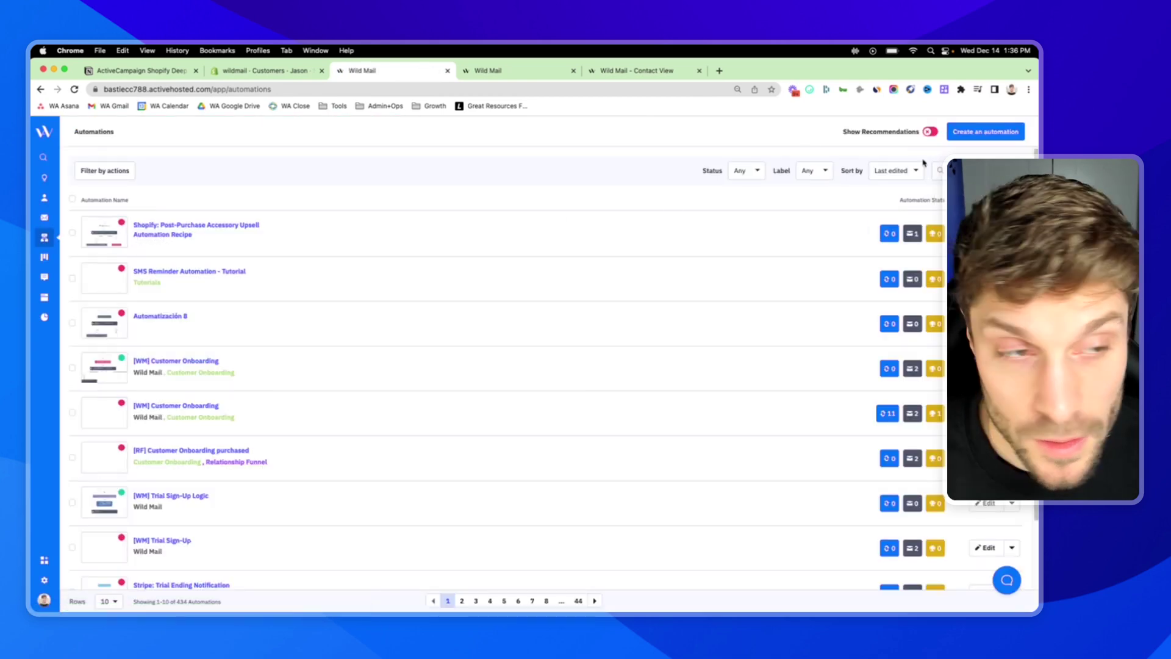
click(985, 132)
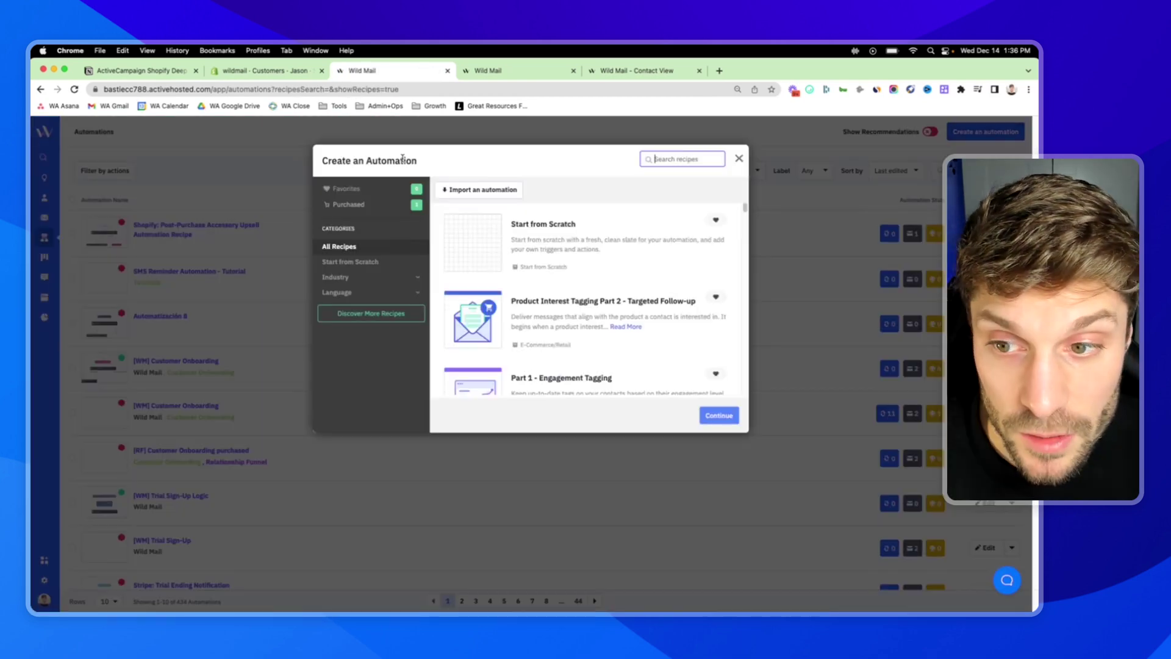
click(669, 158)
text(aband)
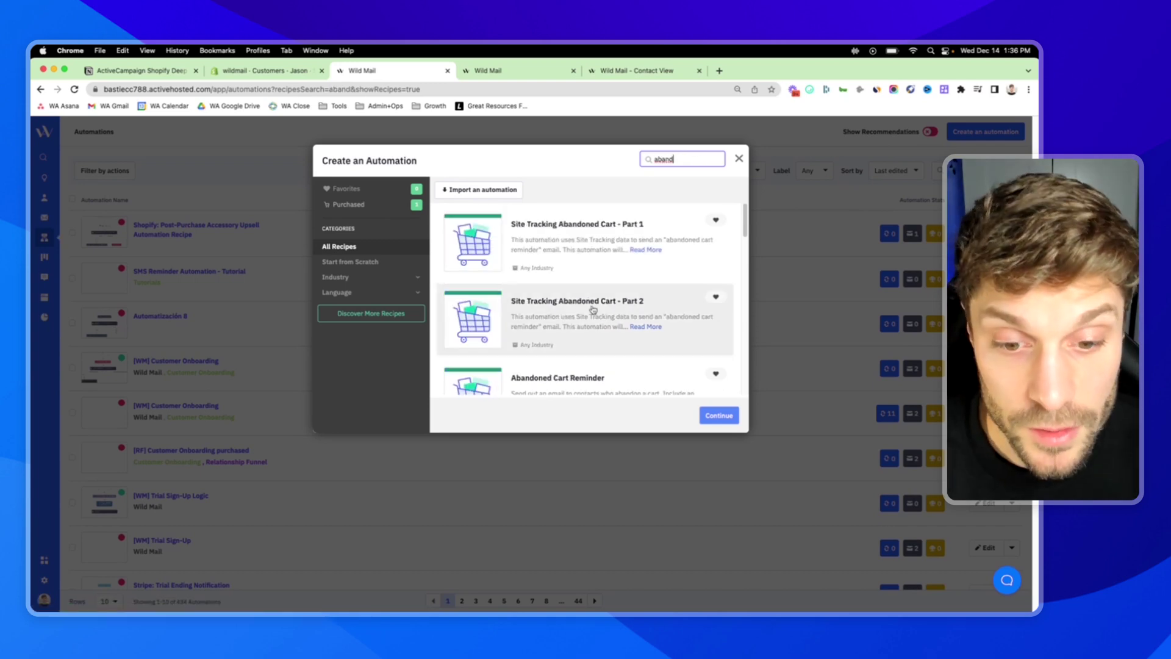
scroll(595, 309, down, 2)
scroll(601, 282, down, 1)
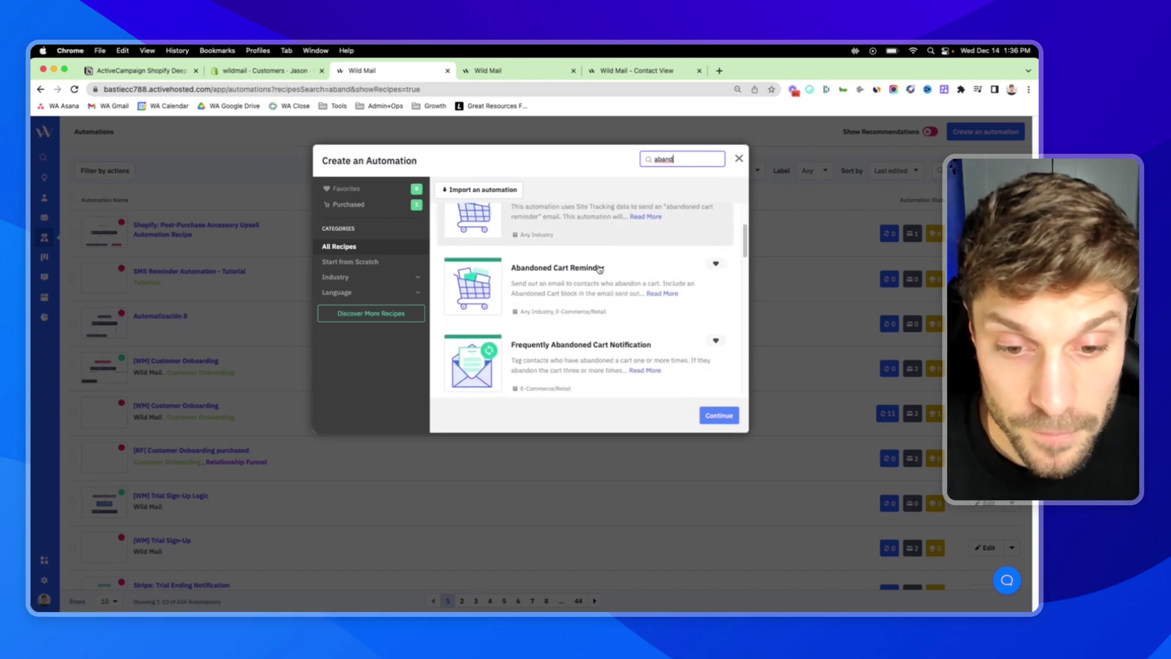
scroll(599, 269, down, 1)
scroll(596, 292, up, 2)
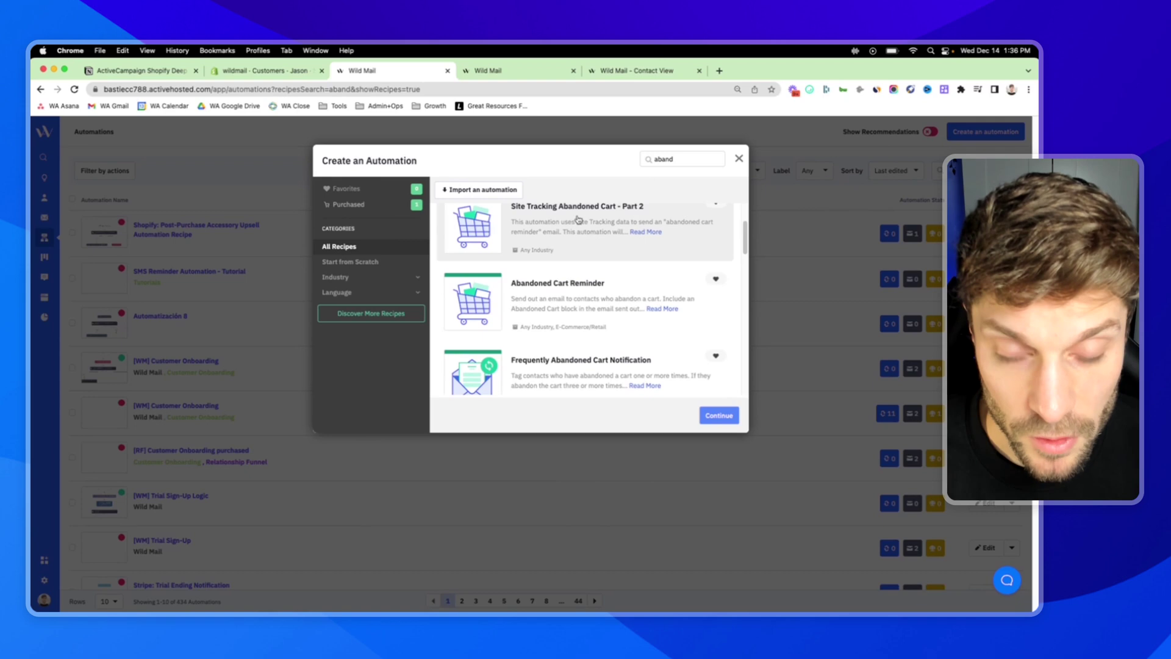
double_click(596, 303)
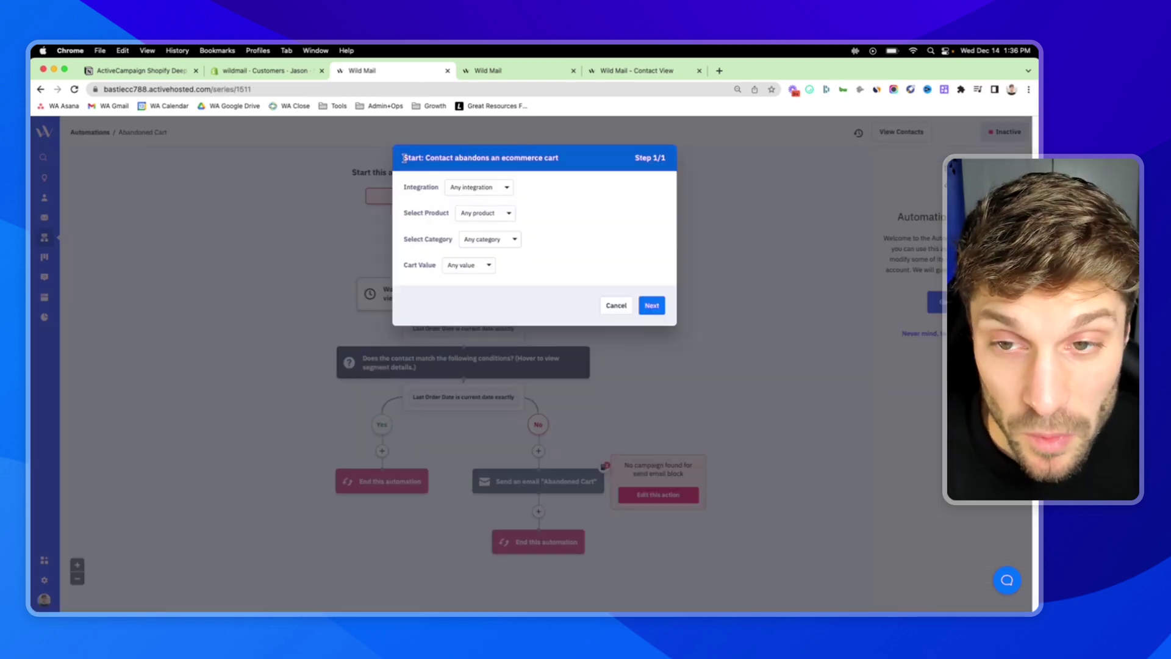
Set the abandoned cart trigger to the wildmail (Shopify) integration with any product, any category and any cart value, and confirm it.
drag(403, 158, 558, 159)
click(554, 159)
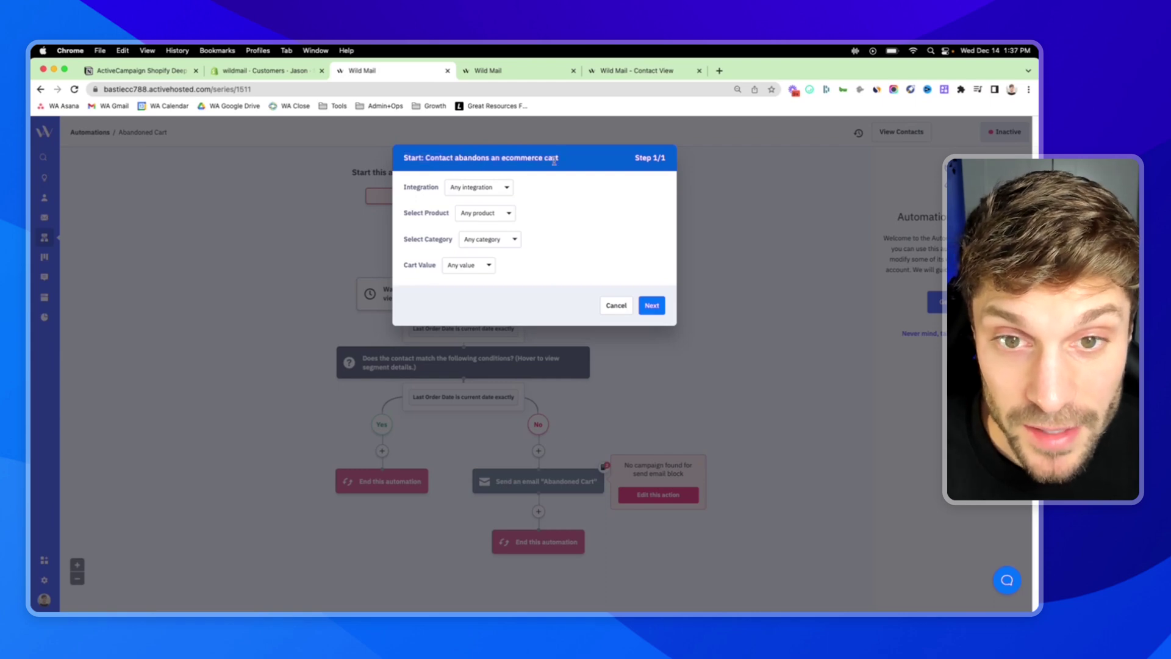
click(508, 191)
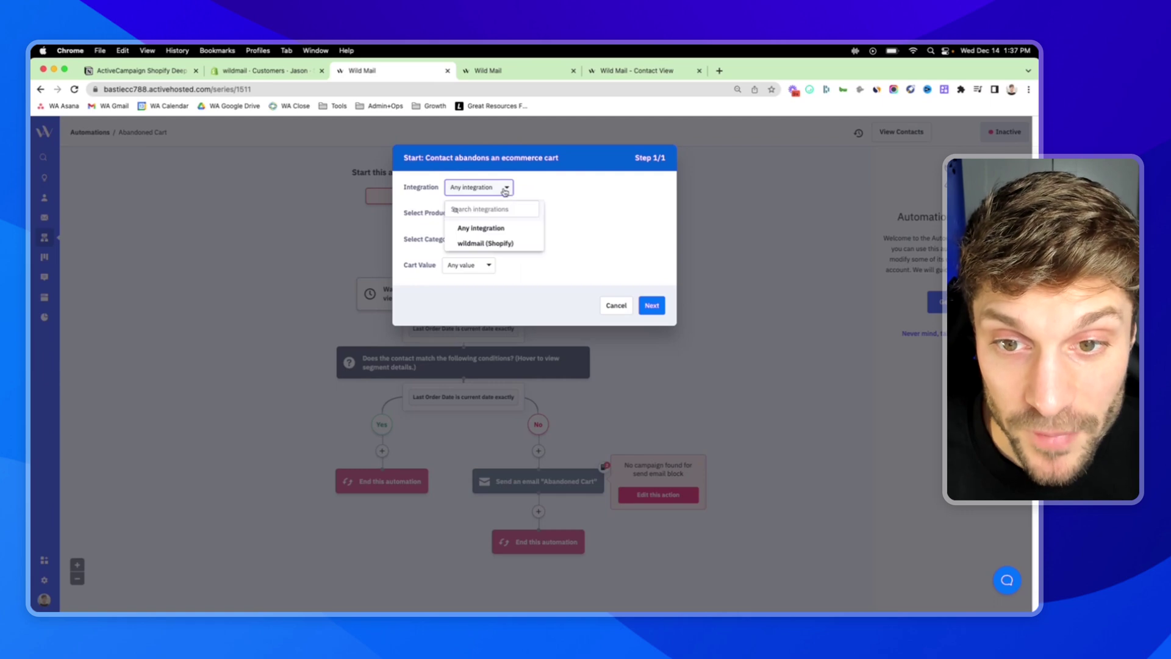
click(482, 241)
click(498, 215)
click(498, 214)
click(498, 215)
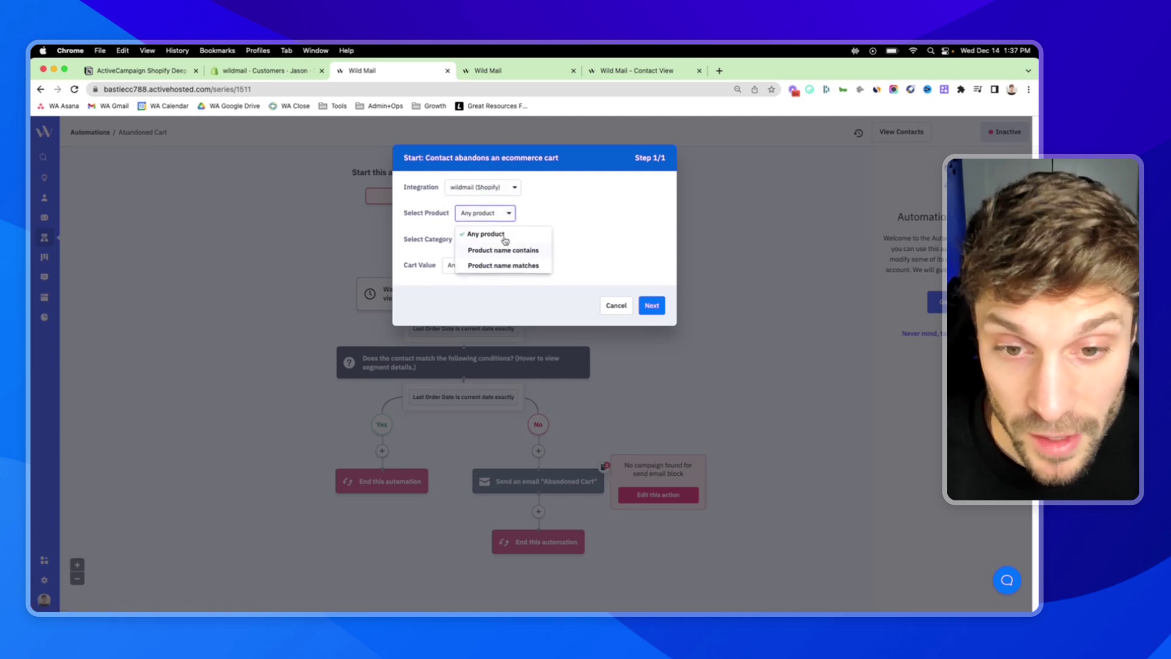
click(511, 239)
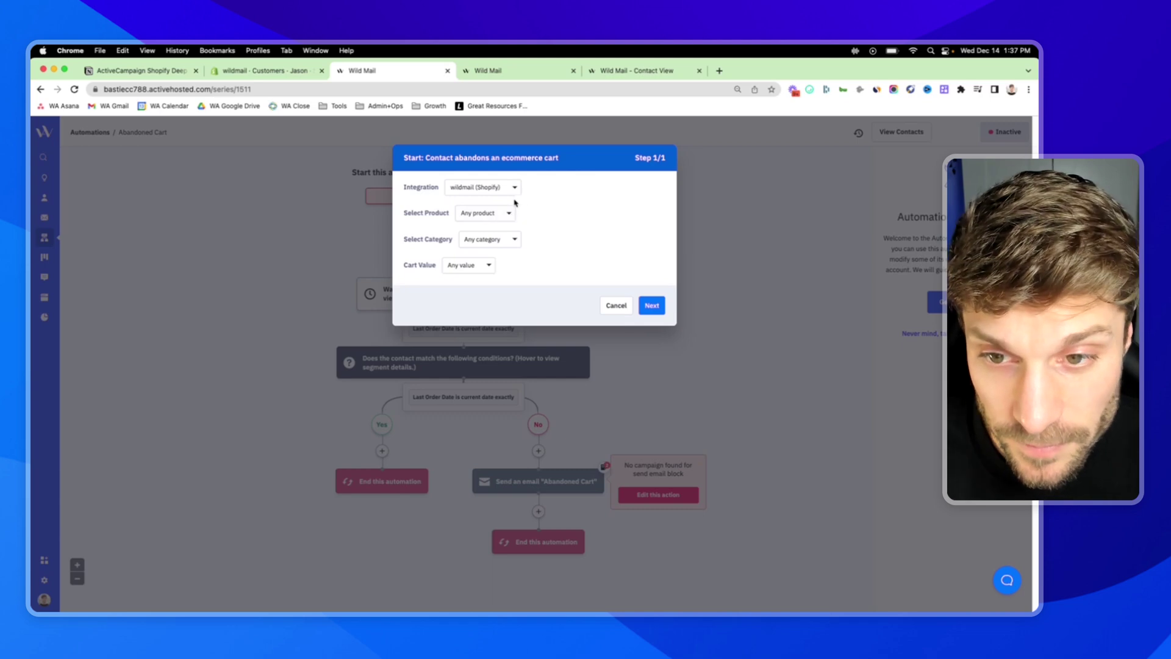
click(509, 247)
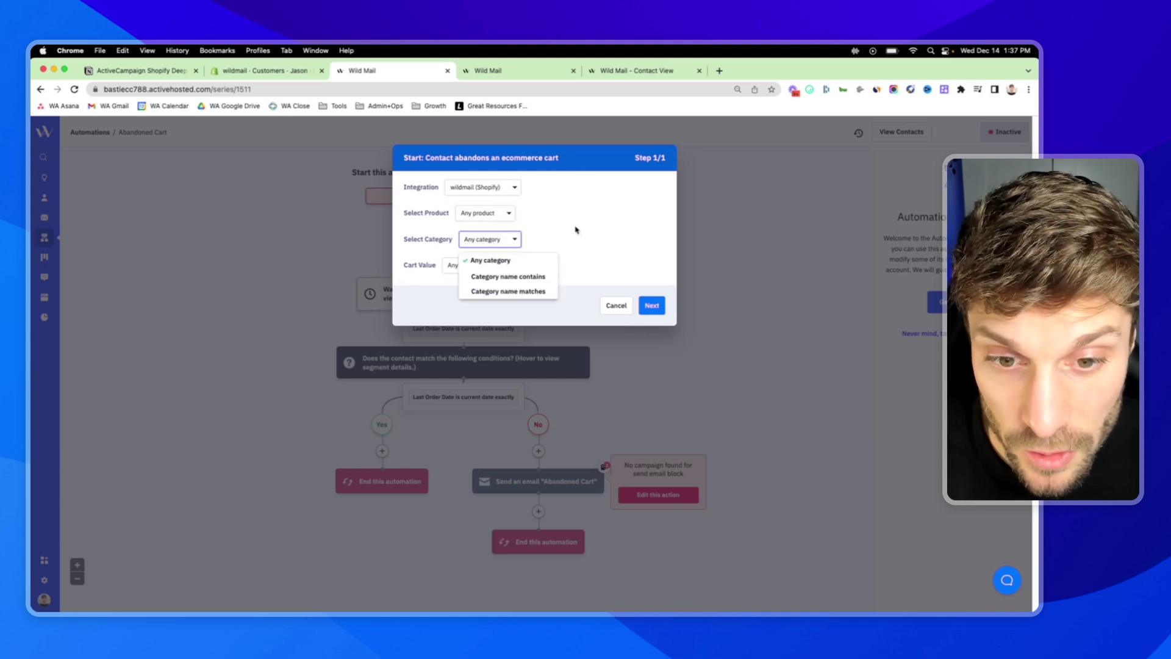
click(534, 227)
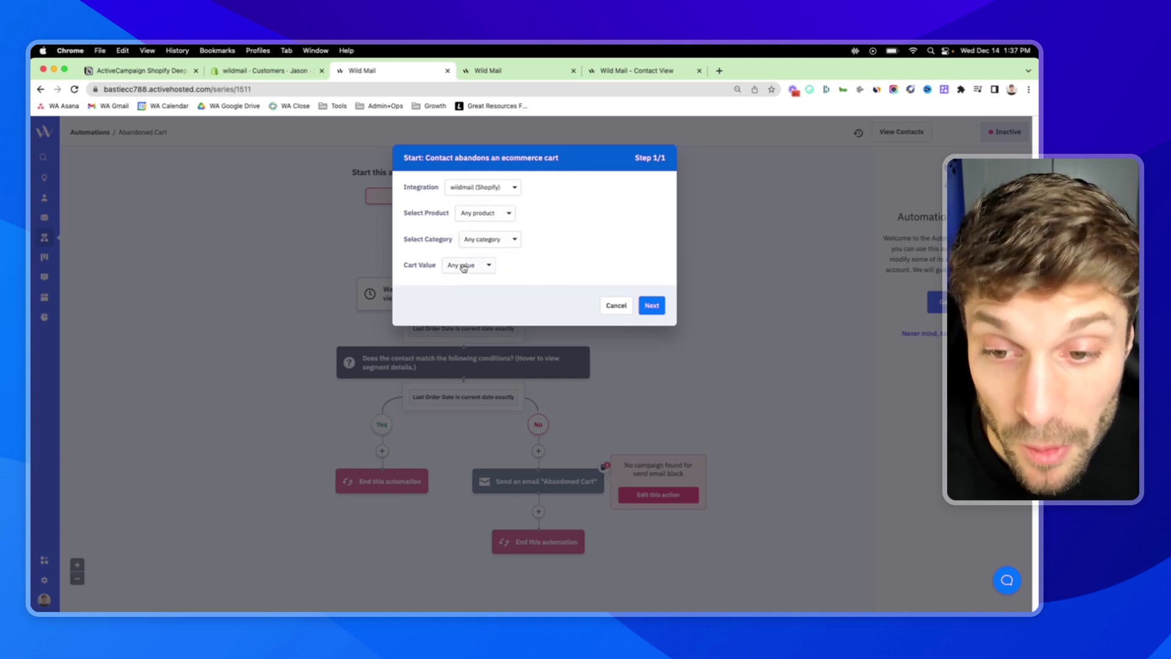
click(651, 305)
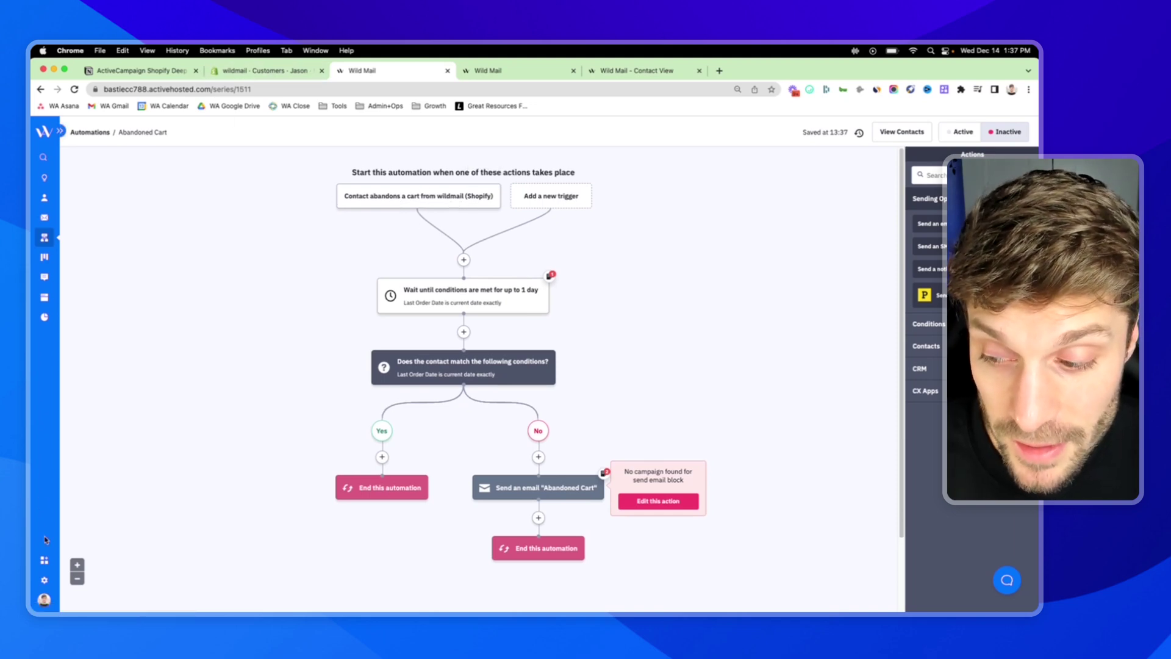
Open the account settings in a separate browser tab and bring up the management options of the connected Shopify integration.
right_click(45, 579)
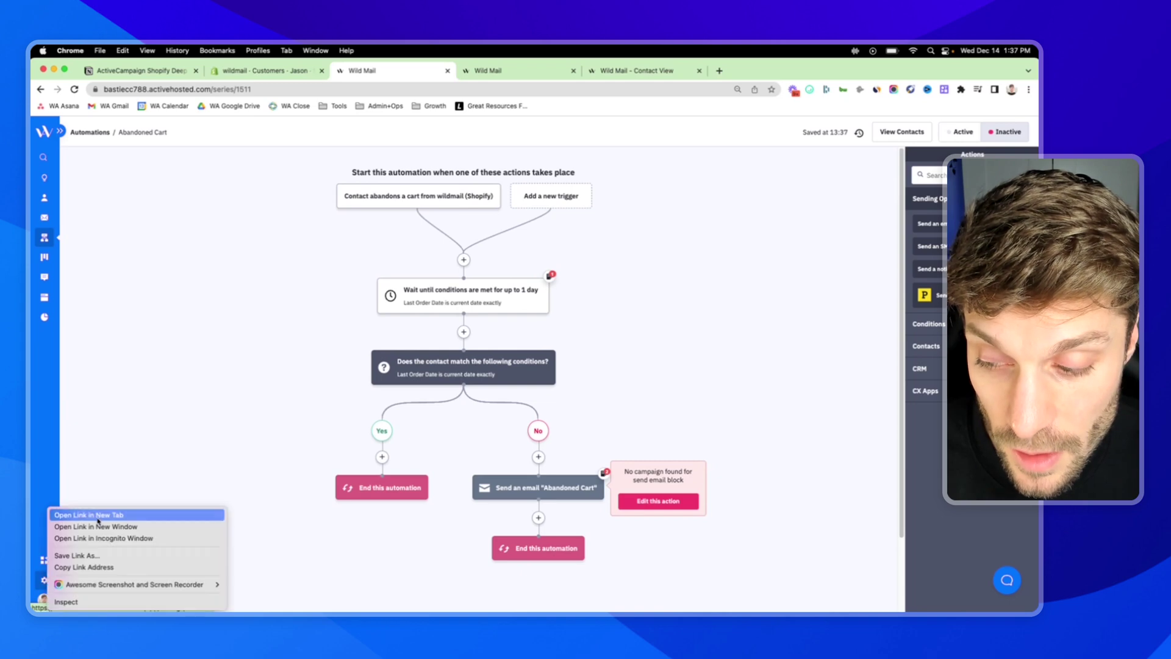
click(98, 516)
click(519, 70)
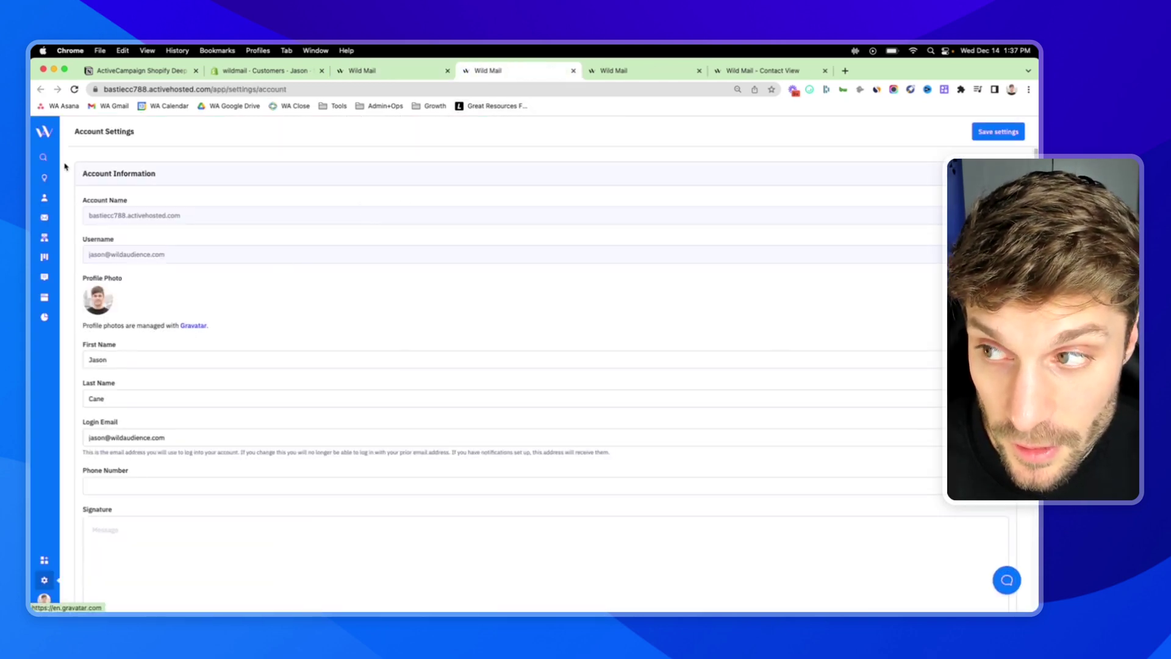
click(59, 131)
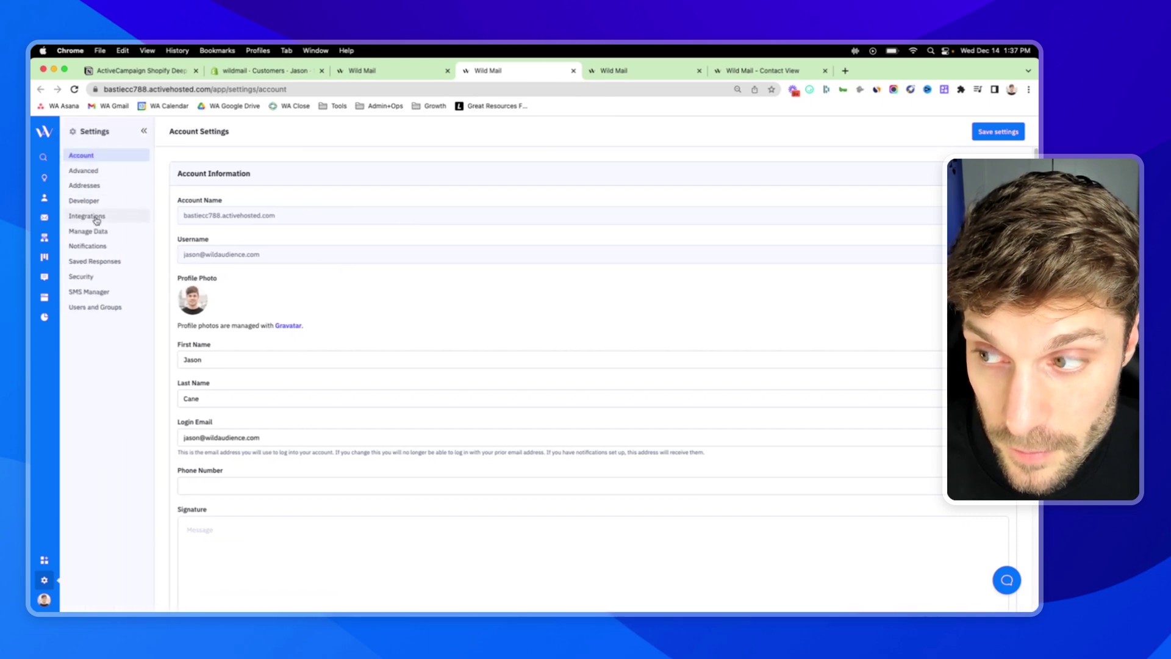
click(91, 217)
click(187, 291)
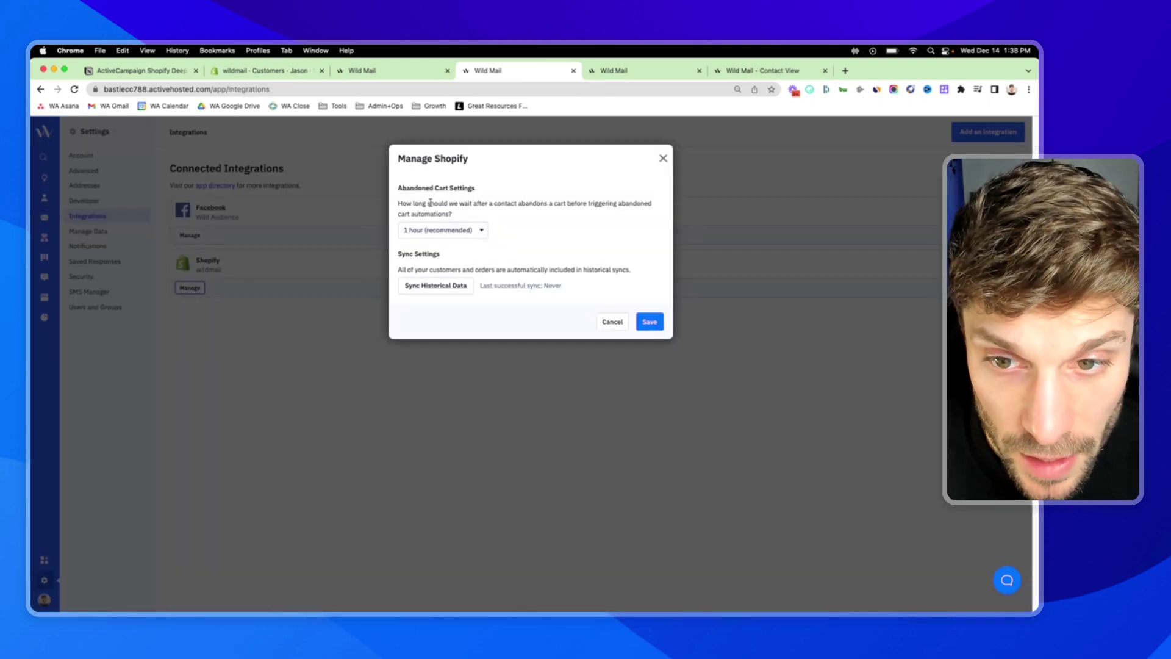
View the wait time choices in Shopify's Abandoned Cart Settings, cancel without saving, and return to the Abandoned Cart automation.
drag(520, 202, 544, 221)
click(482, 229)
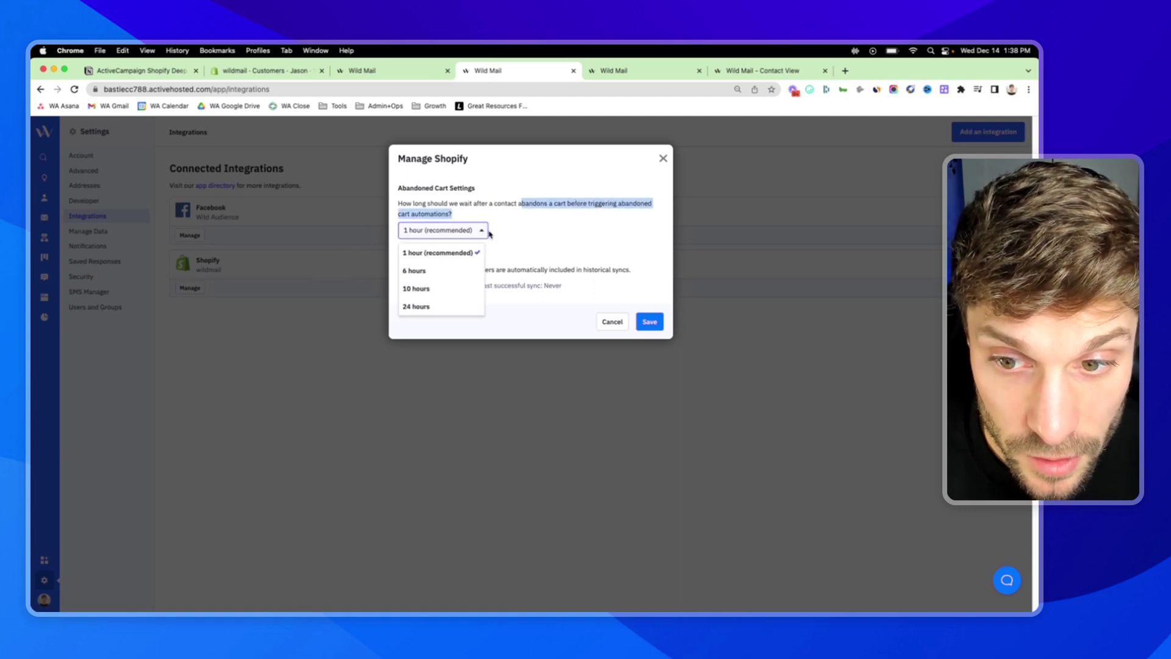
click(473, 202)
click(612, 321)
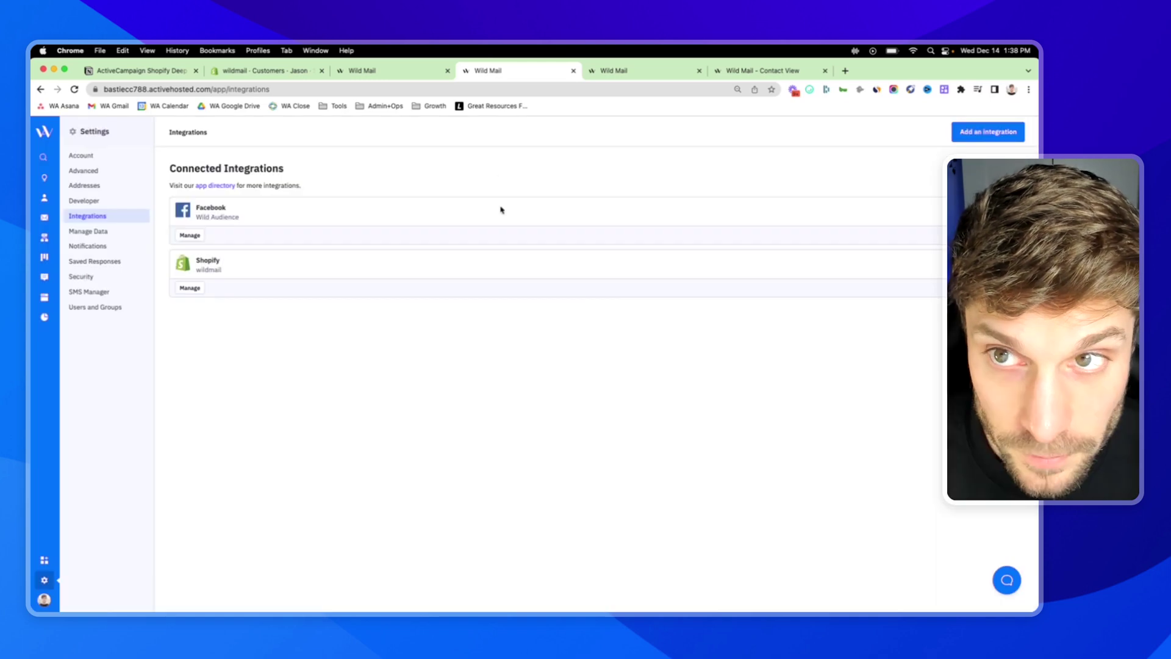
click(574, 71)
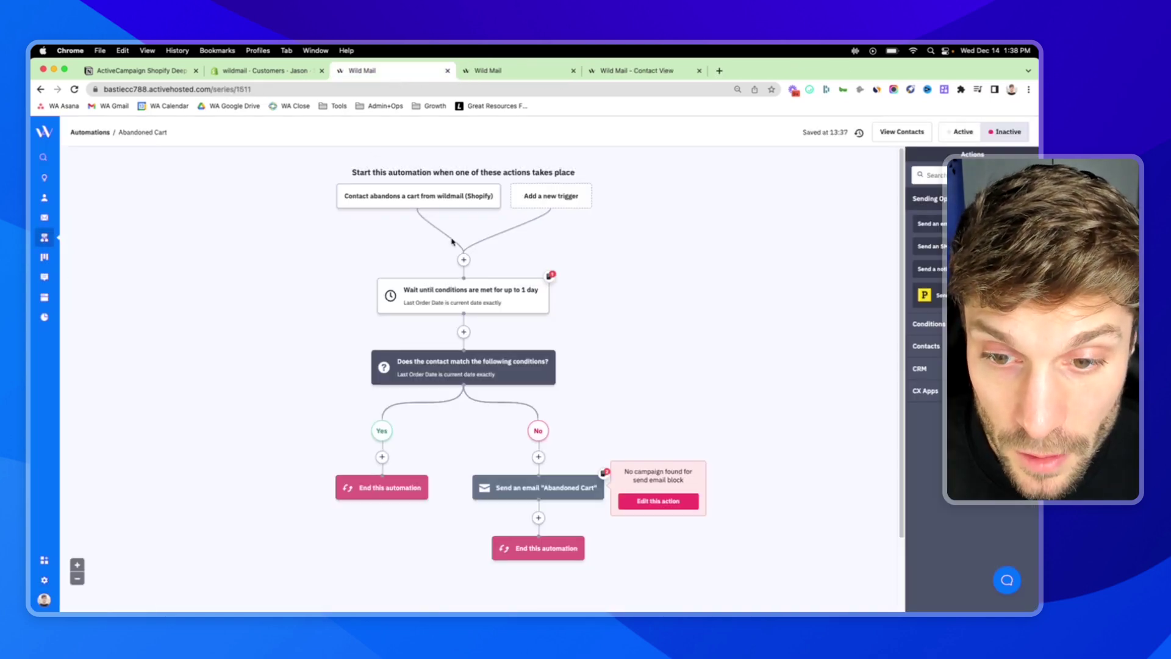
Examine the wait action, the If/Else condition on Last Order Date and the email branch of the Abandoned Cart automation.
scroll(451, 244, down, 1)
mouse_move(416, 277)
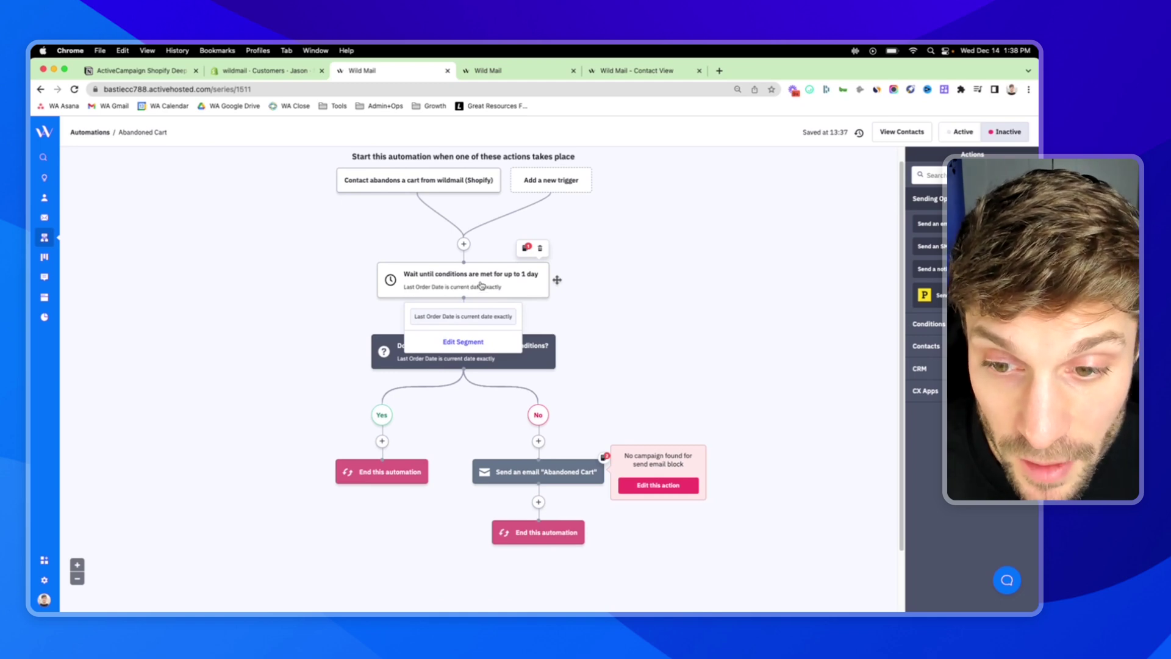
scroll(470, 293, down, 1)
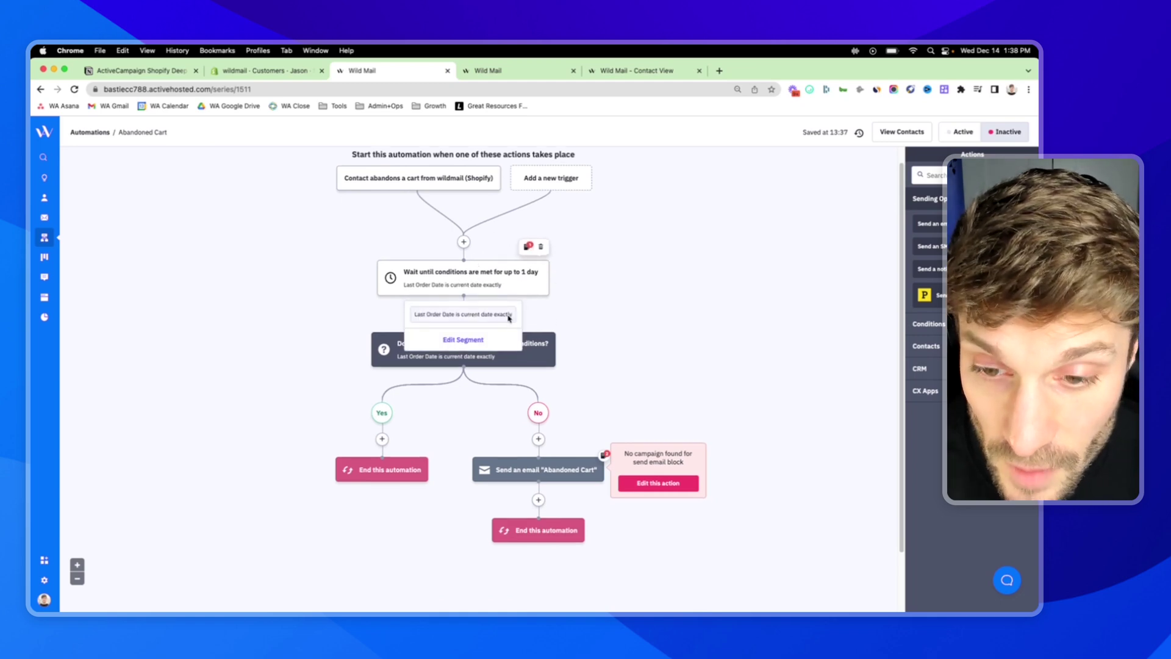
scroll(445, 378, down, 3)
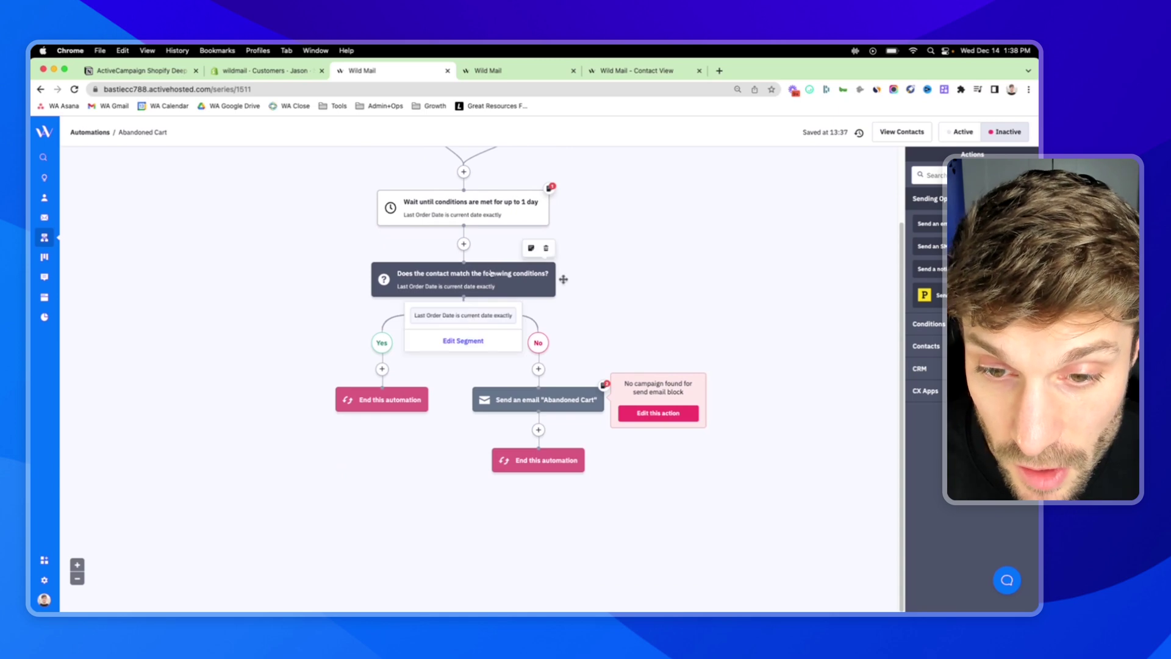
click(452, 281)
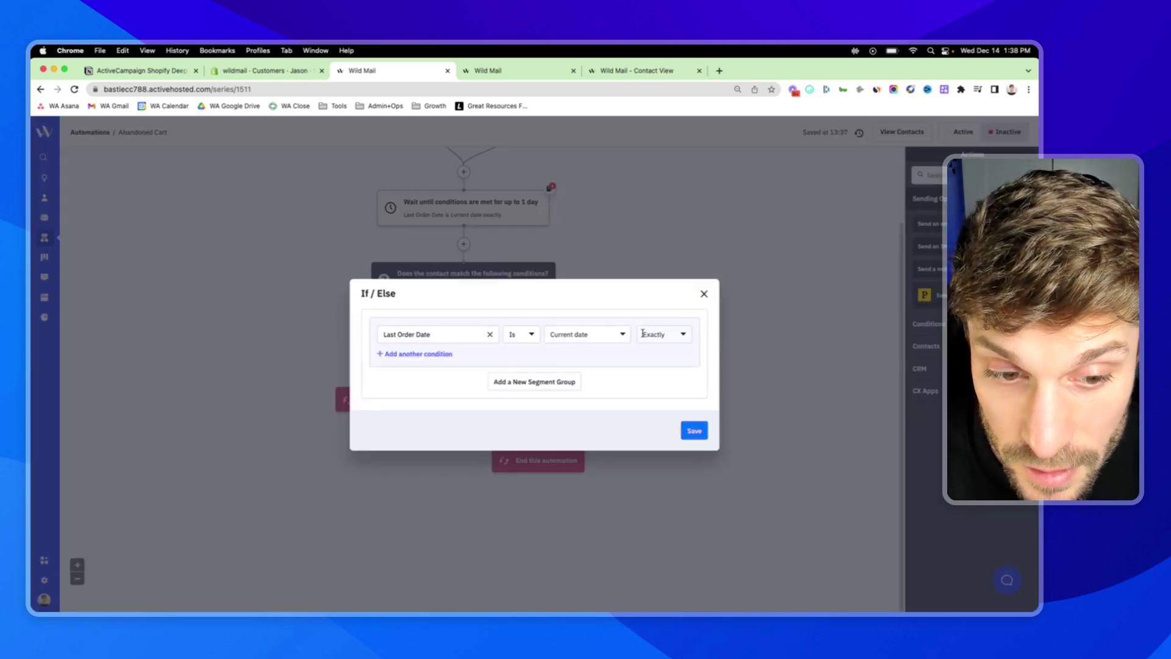
click(651, 238)
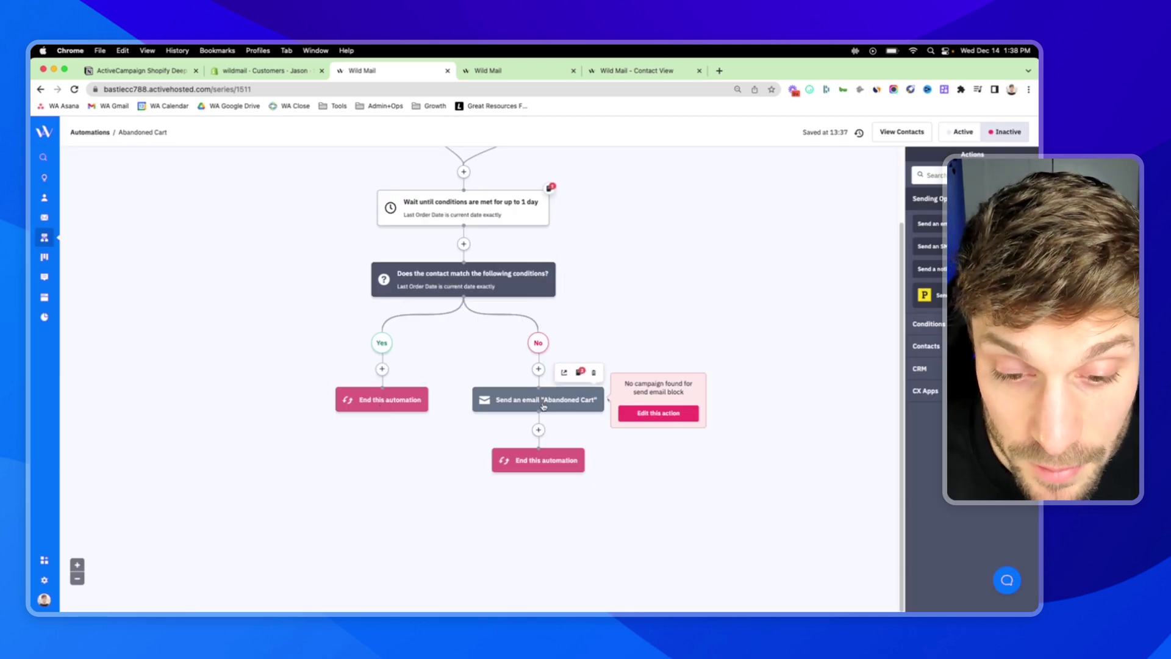
click(474, 284)
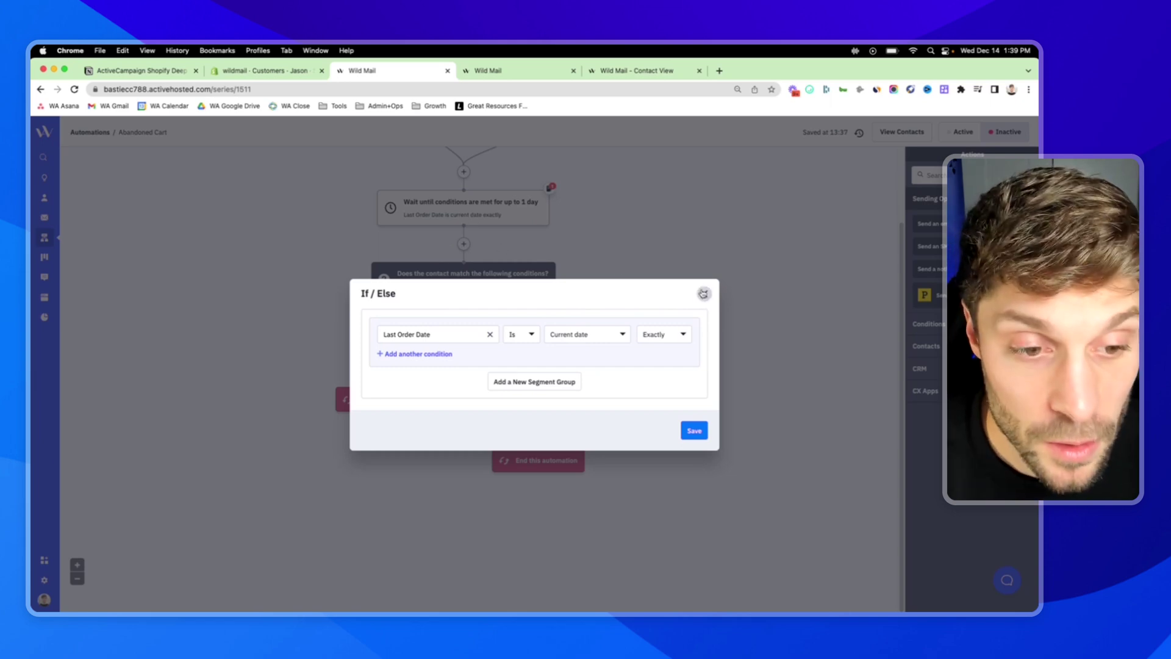
Return to the Notion notes and review the four points under "What's possible with the integration?" by highlighting them.
key(super+1)
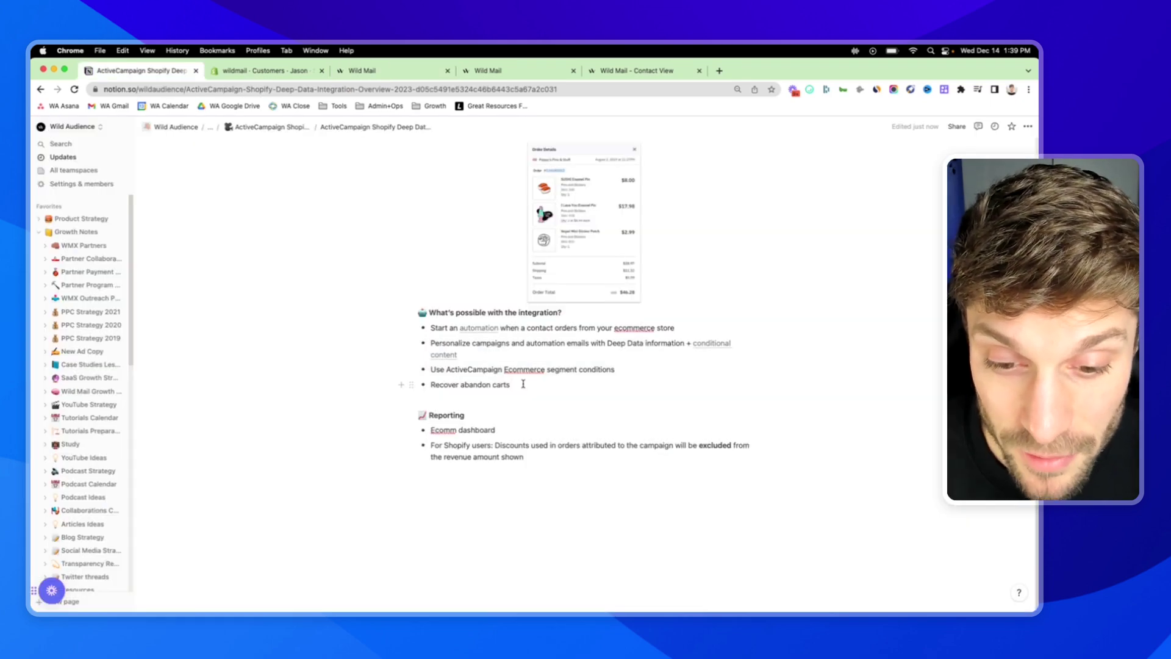
drag(529, 384, 435, 329)
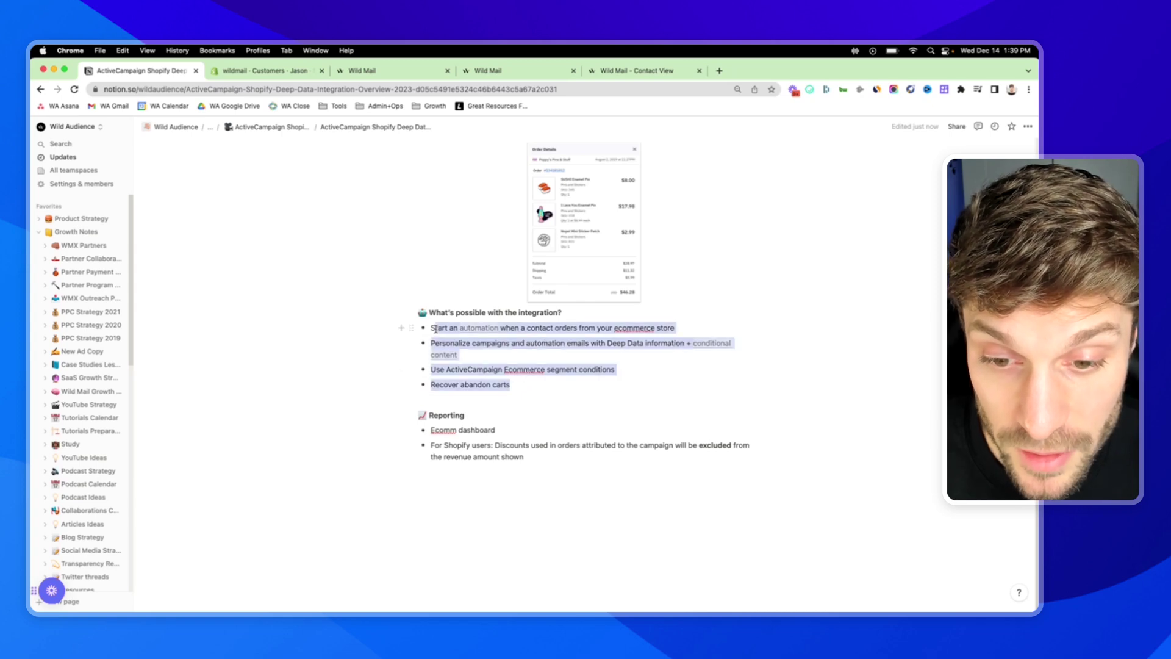
click(523, 330)
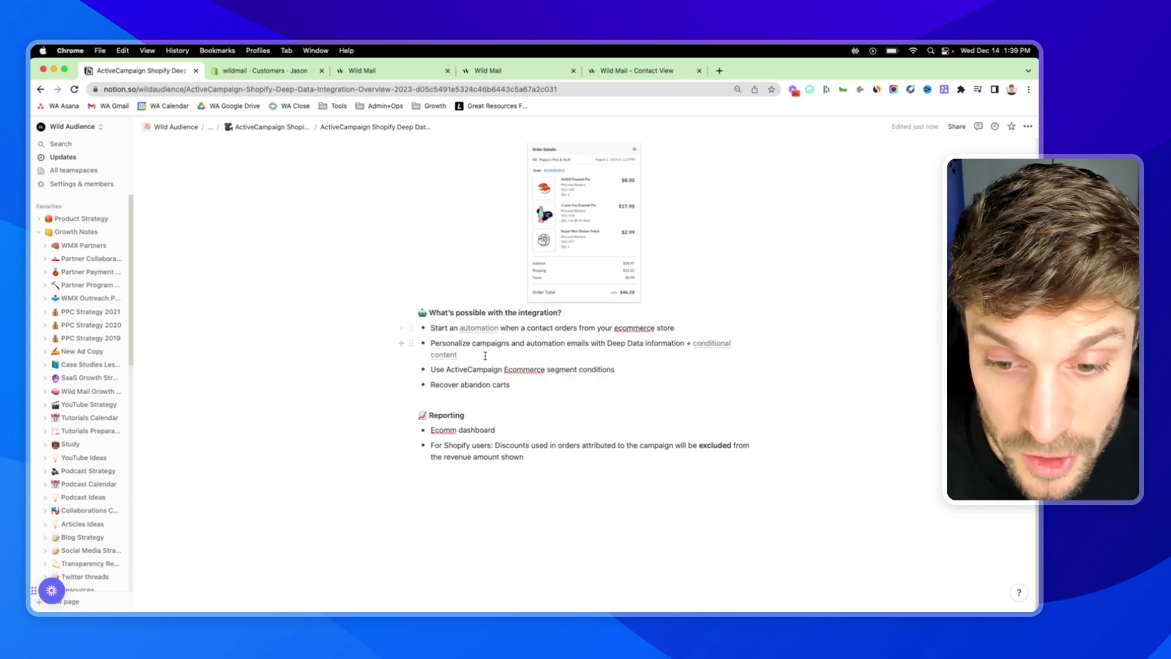
triple_click(454, 349)
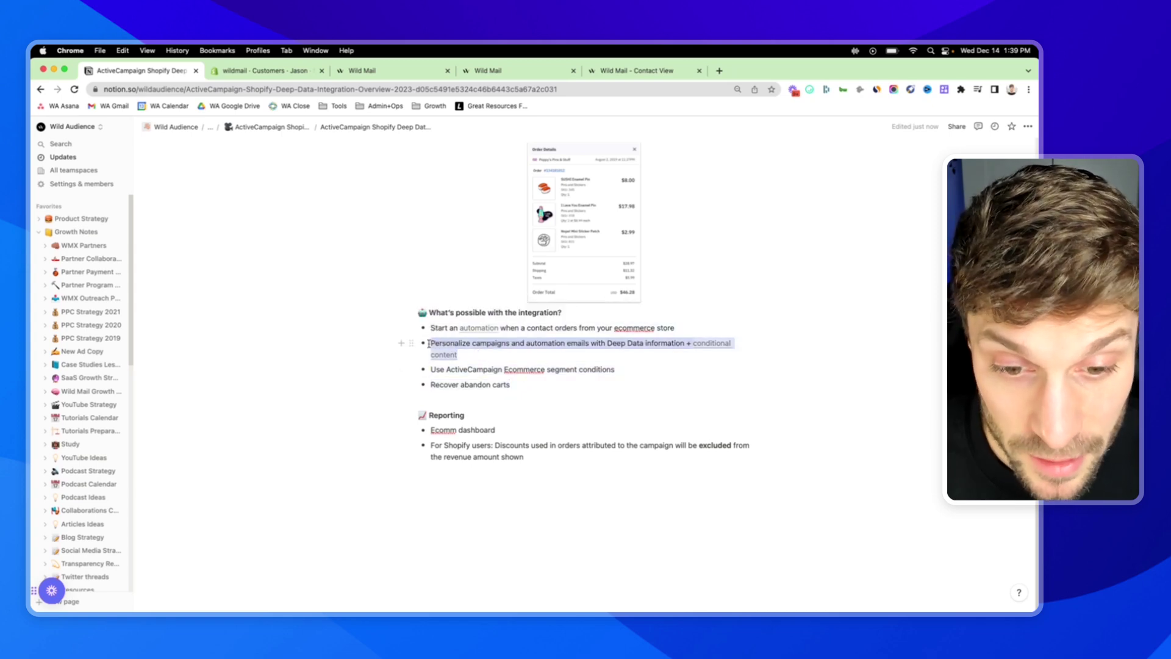
click(466, 368)
drag(466, 369, 614, 372)
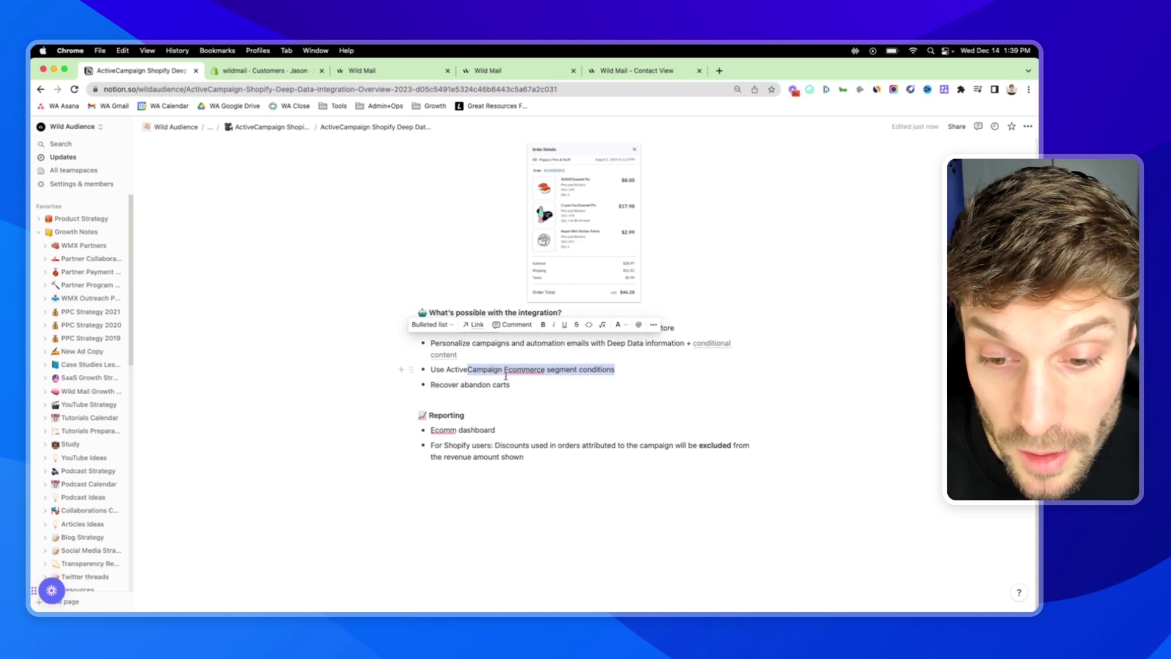
click(496, 390)
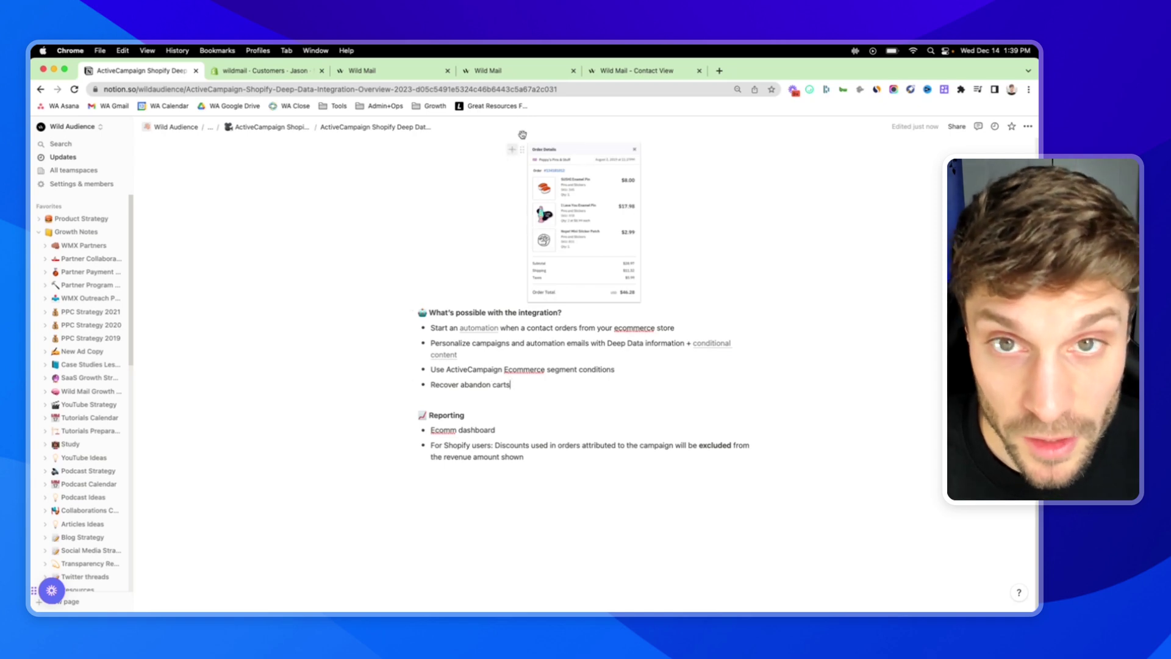
Go back from the Abandoned Cart automation, search the ActiveCampaign automation recipes for "shopify" and browse the matching recipes.
click(426, 71)
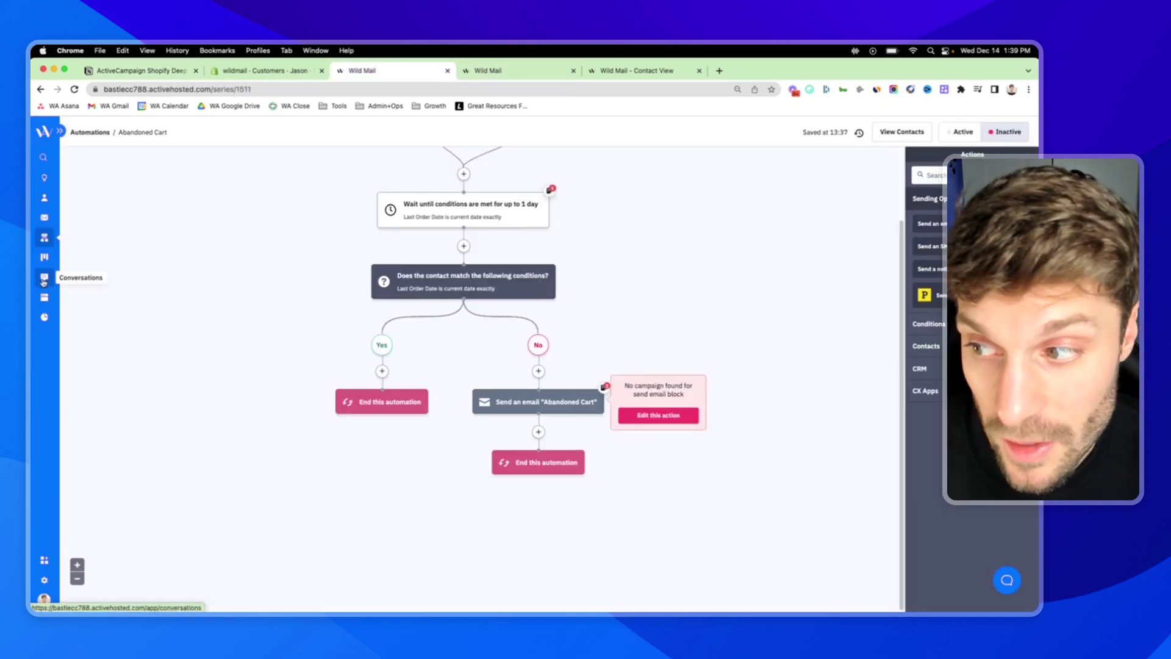
key(super+bracketleft)
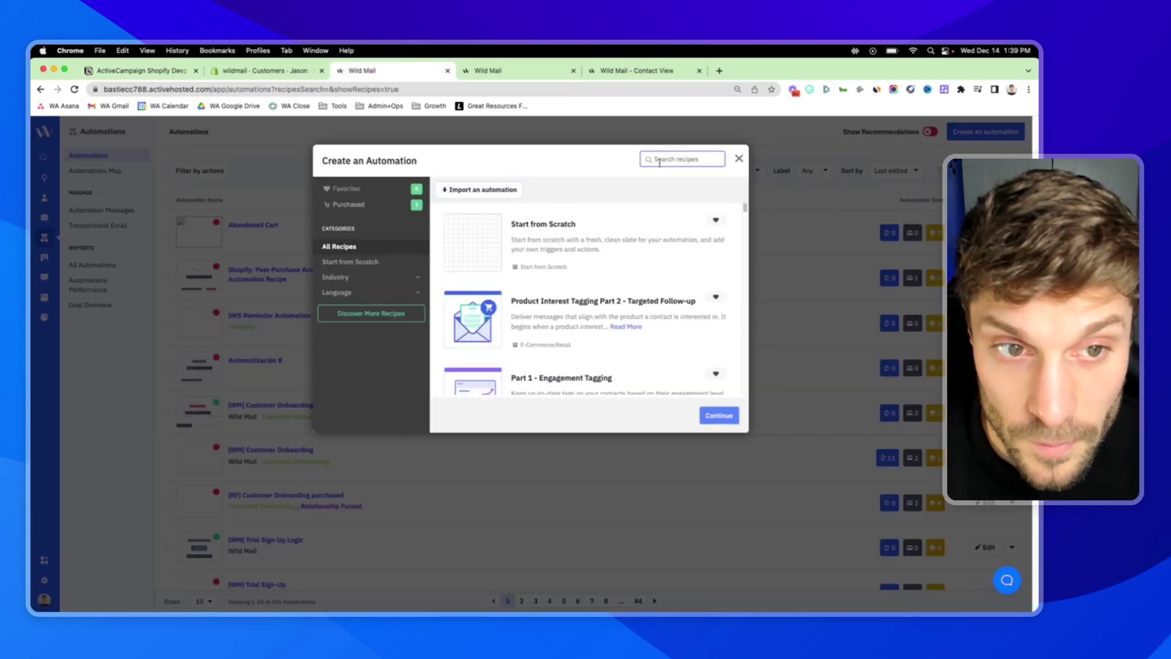
text(shopify)
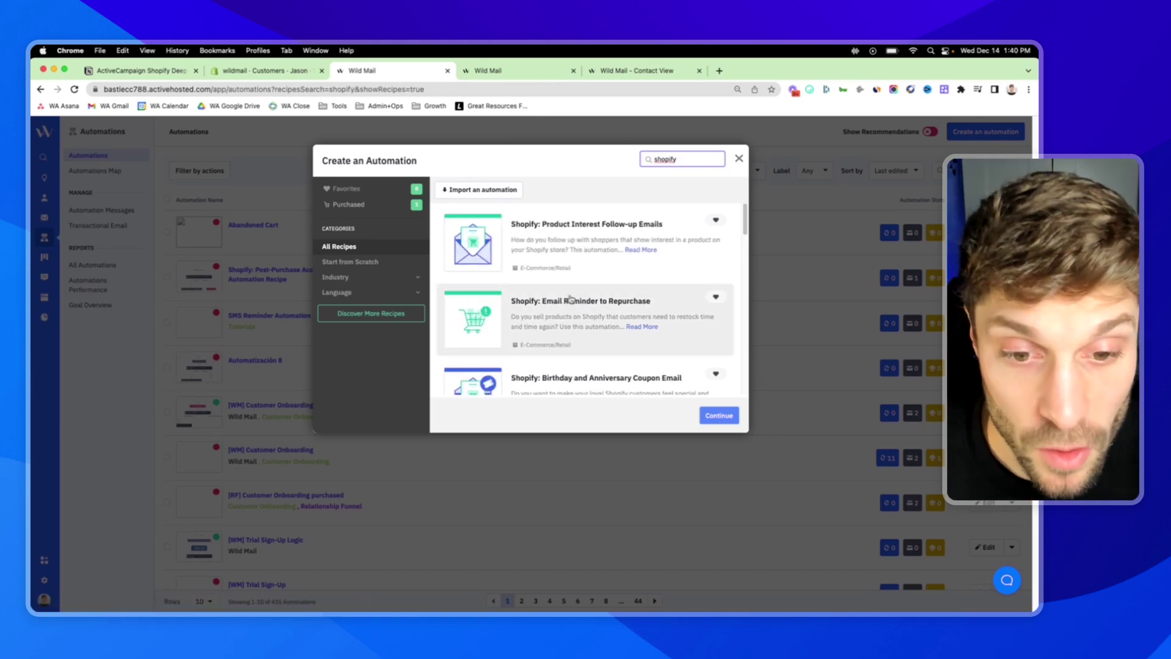
scroll(585, 275, down, 10)
scroll(585, 274, down, 5)
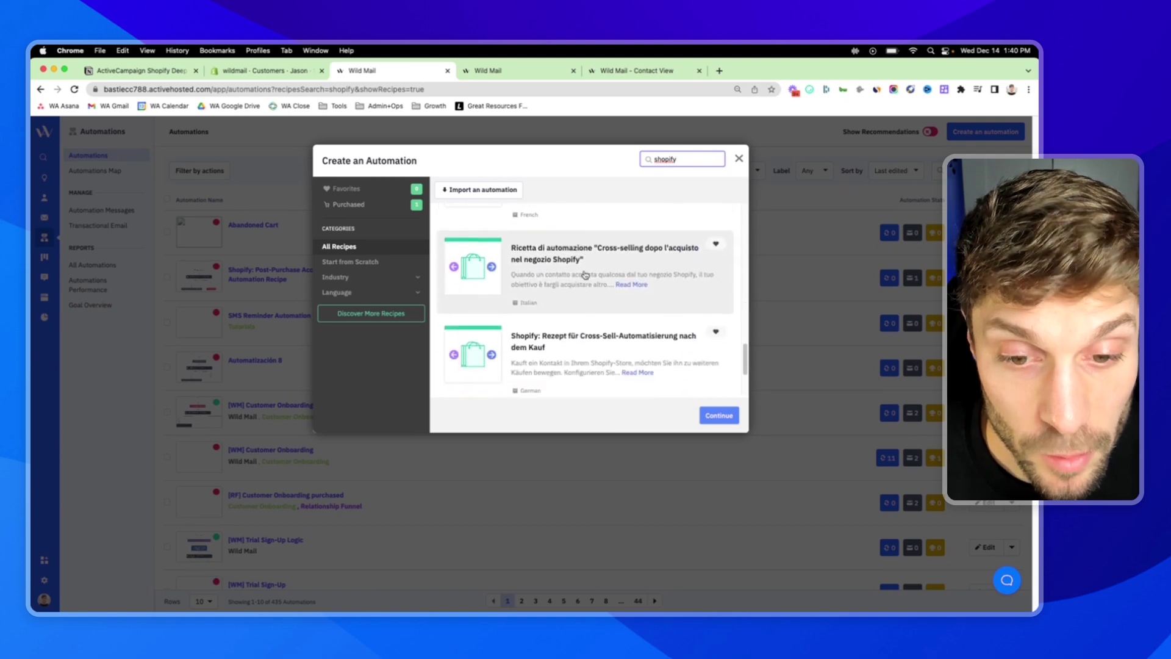
scroll(590, 308, up, 6)
scroll(591, 309, up, 6)
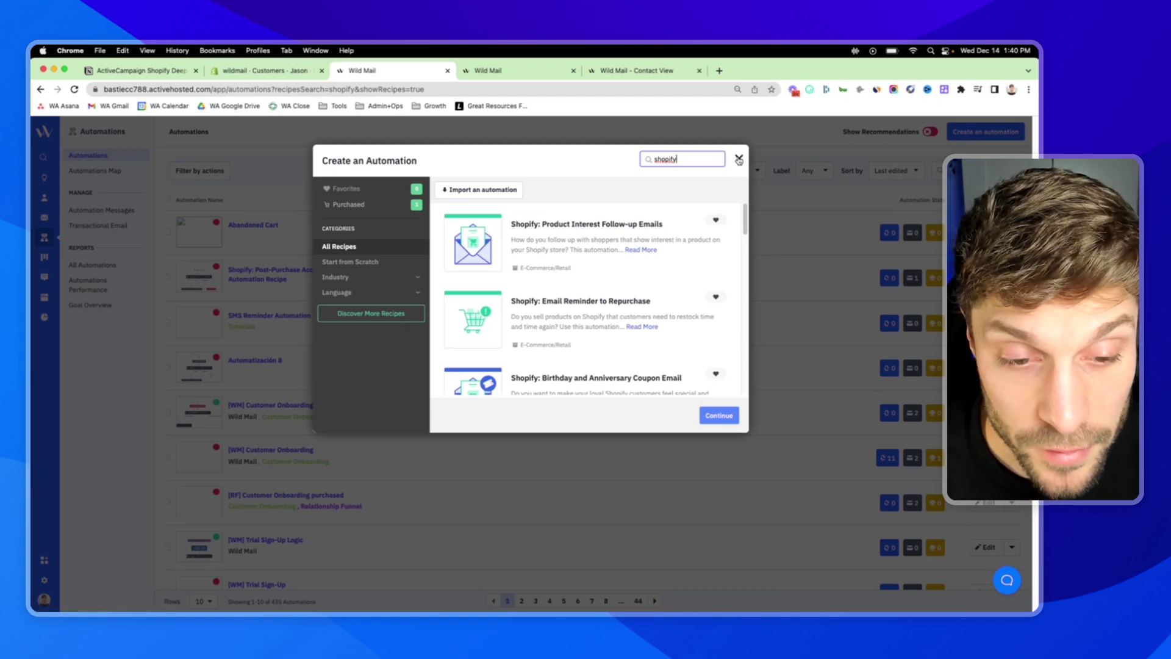
Return to the Notion notes and review the sections from the connection steps through "What's possible with the integration?" and Reporting.
key(super+1)
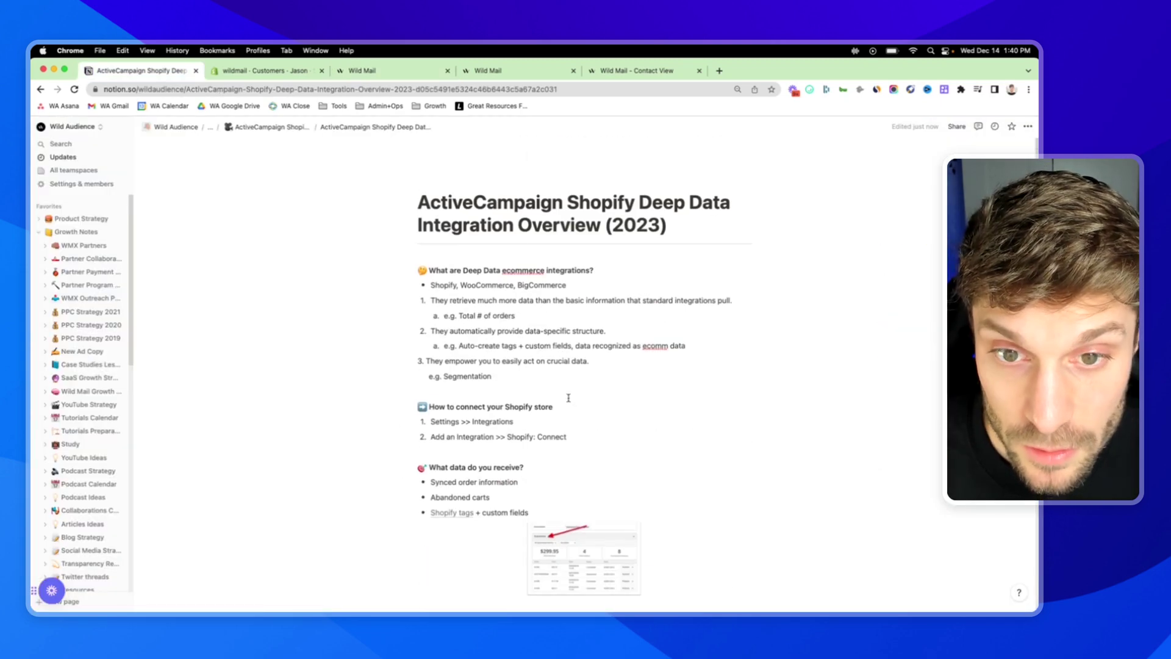
scroll(501, 388, down, 10)
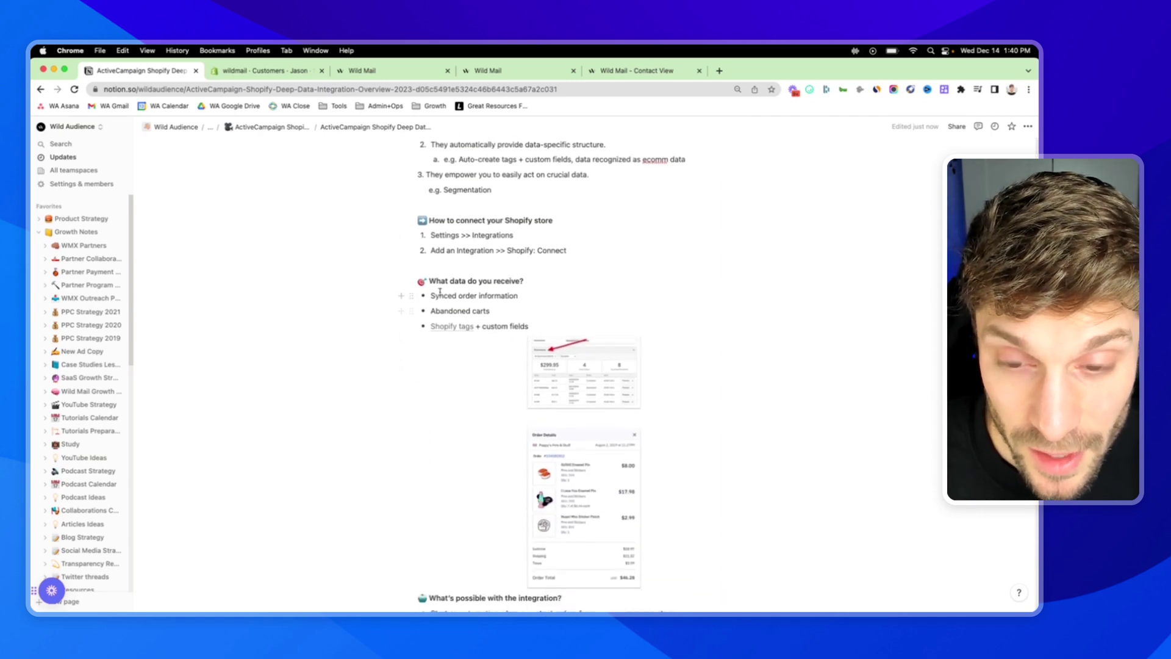
scroll(511, 297, down, 3)
drag(527, 401, 439, 329)
click(482, 330)
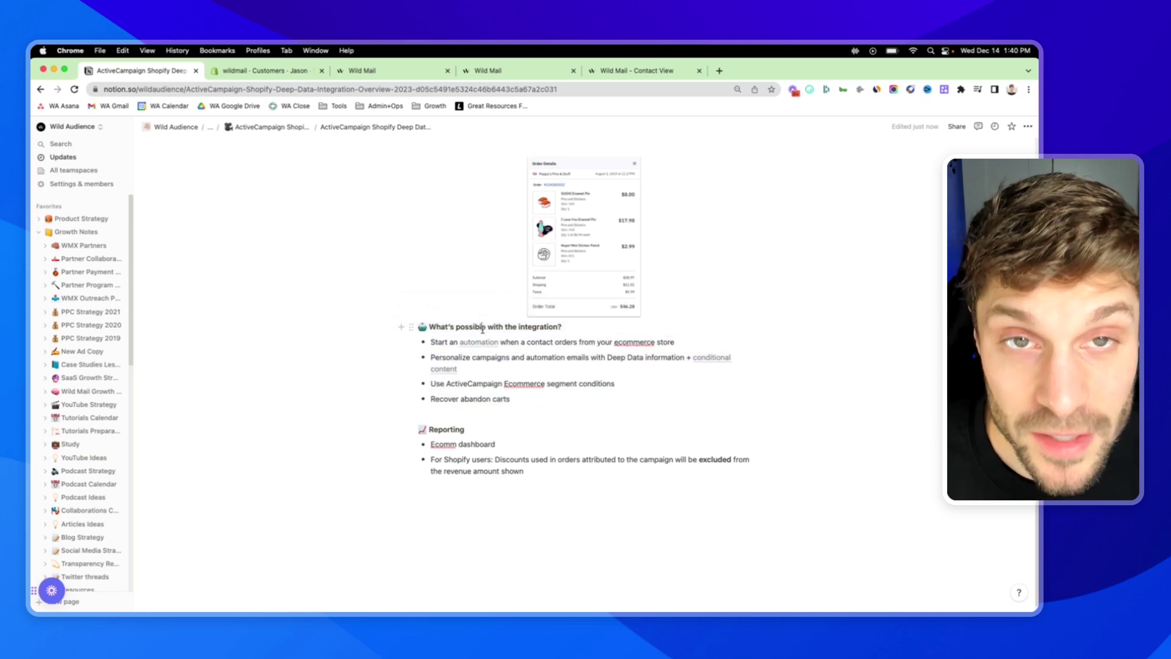
scroll(451, 443, down, 1)
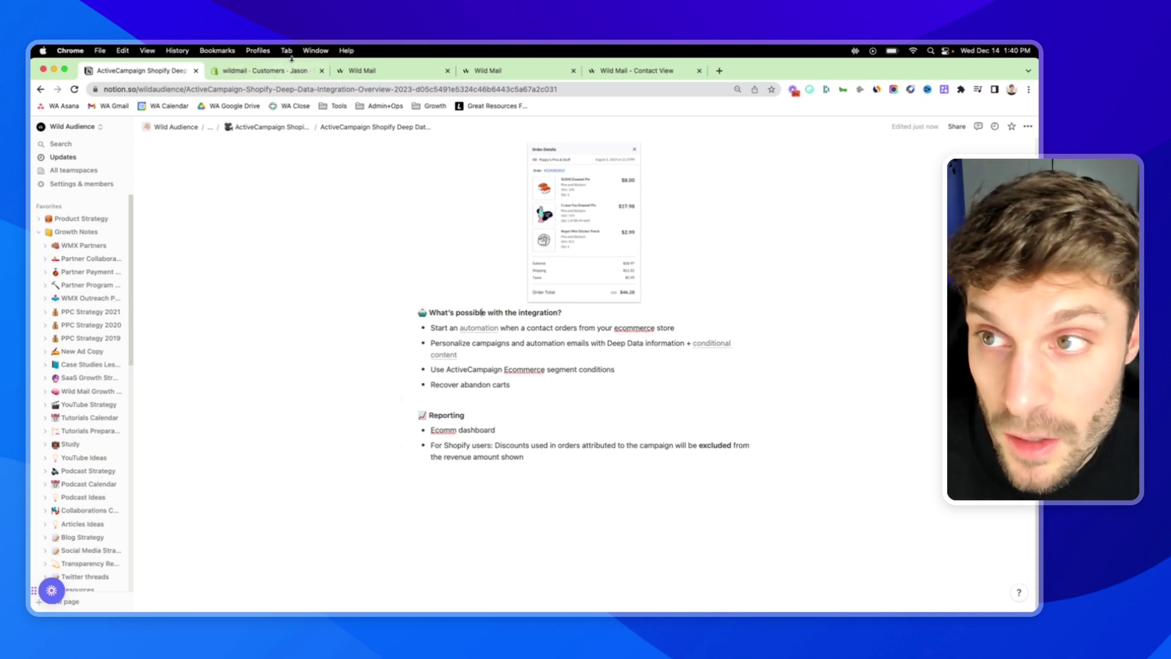
Switch to the ActiveCampaign automations page and open the account dashboard's Ecommerce view.
click(417, 76)
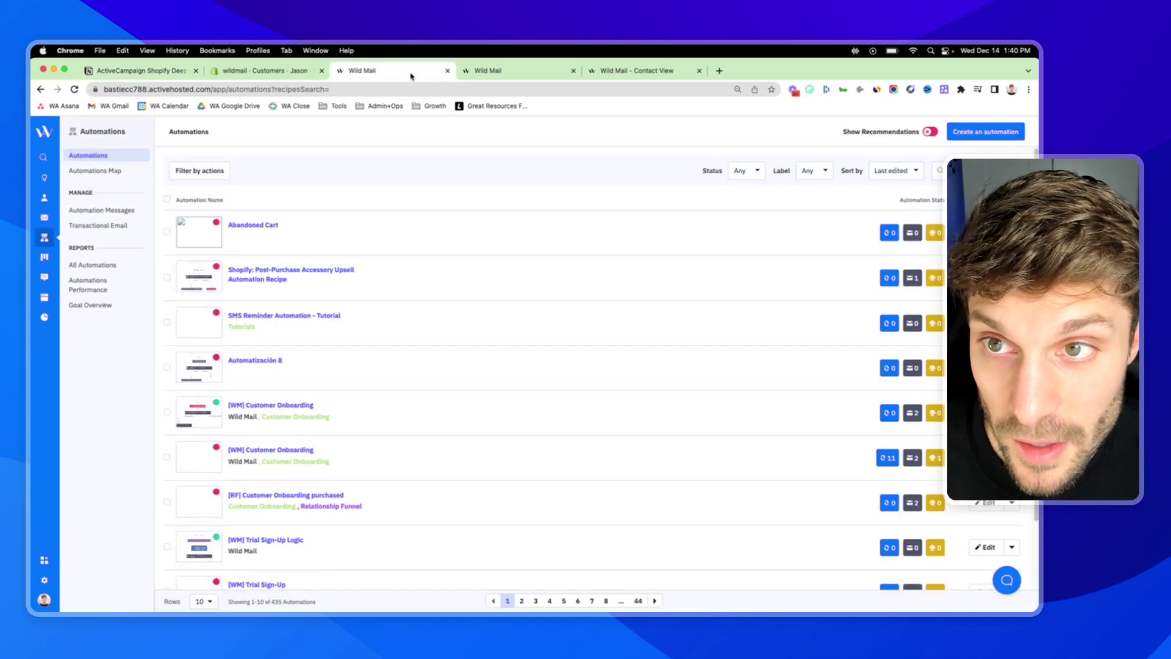
click(44, 133)
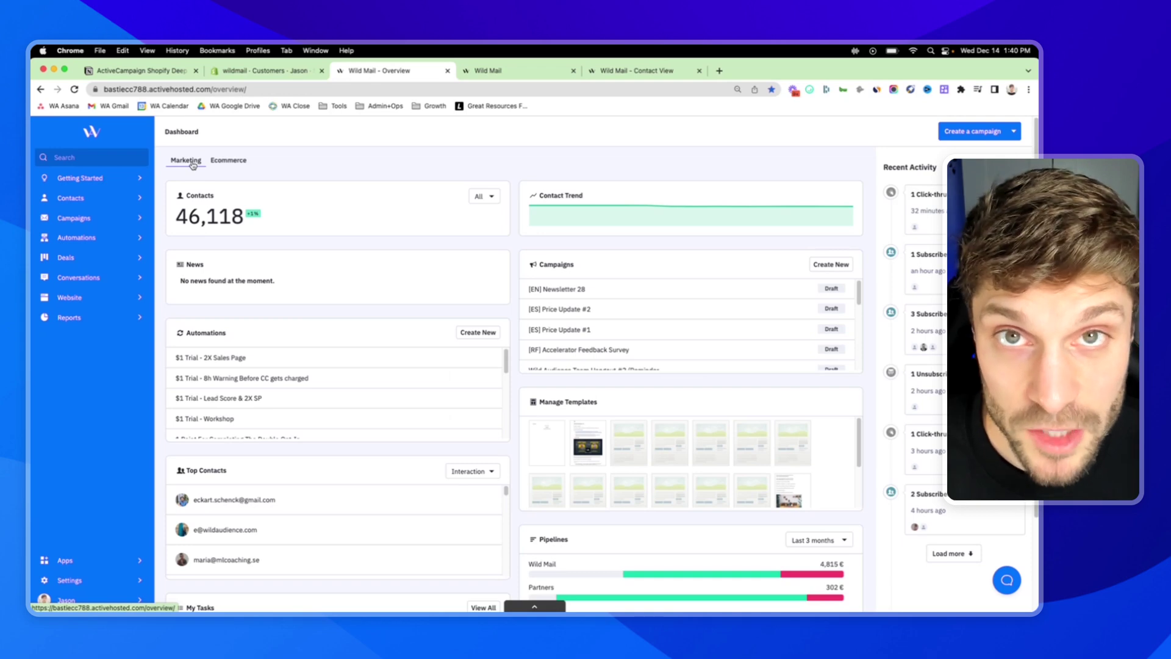
click(238, 162)
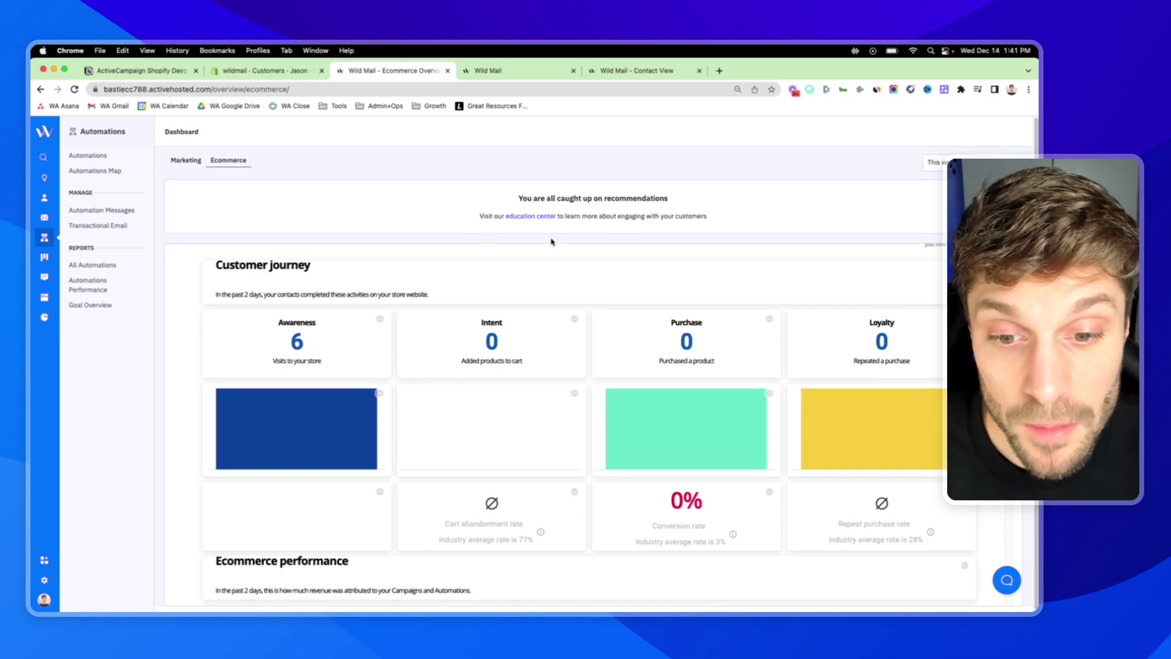
Examine the Customer journey section, highlighting the Awareness, Intent, Purchase and Loyalty stages and the activity described under each.
scroll(347, 311, down, 2)
scroll(351, 317, up, 2)
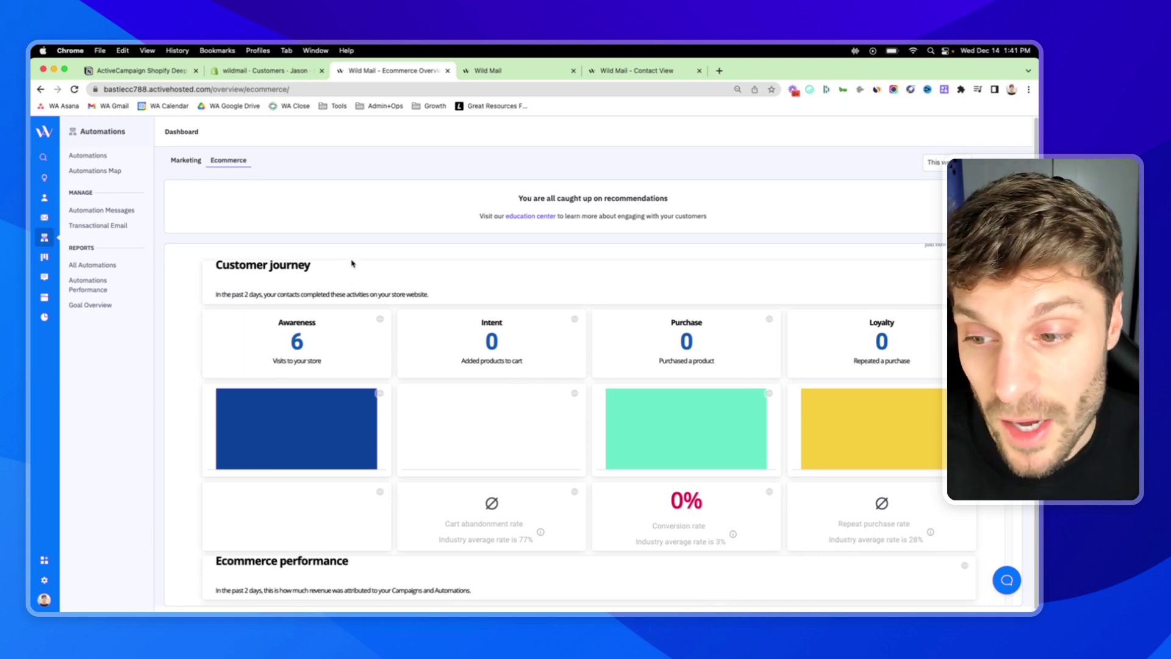
double_click(280, 322)
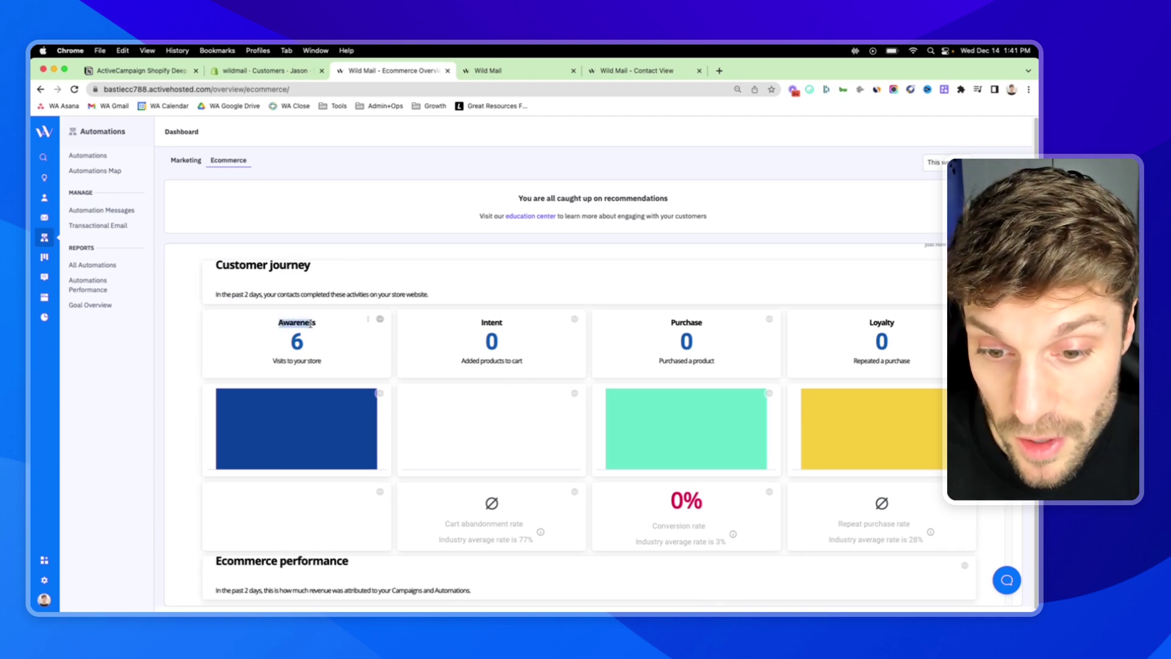
double_click(491, 322)
drag(897, 322, 873, 321)
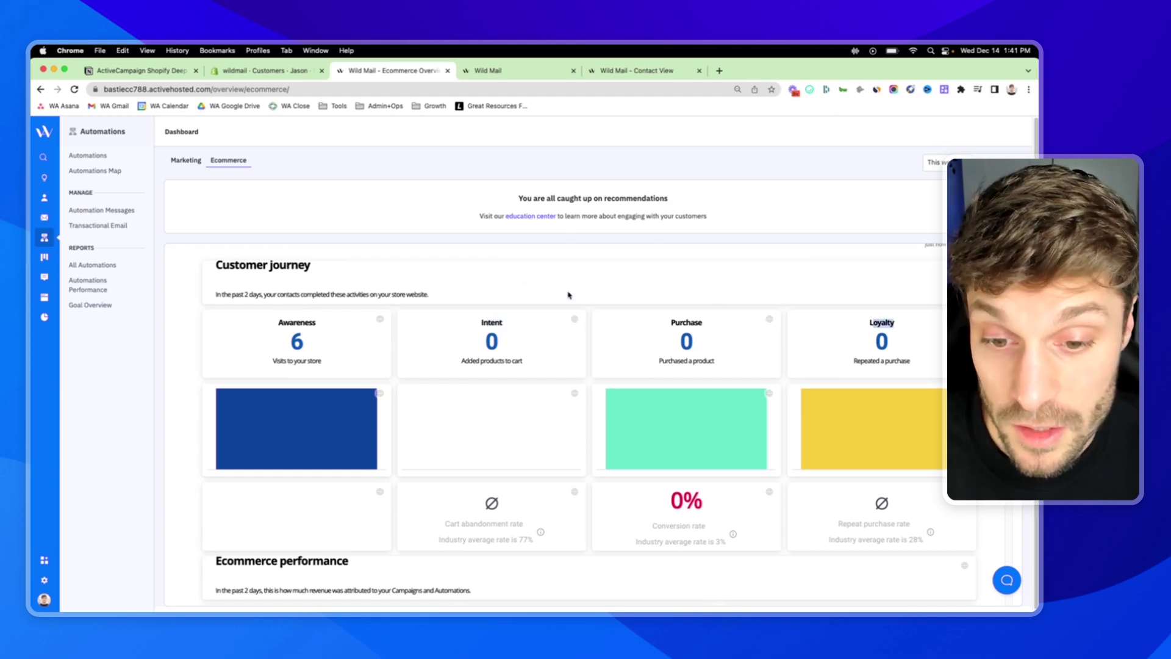
drag(272, 360, 325, 361)
drag(461, 360, 514, 357)
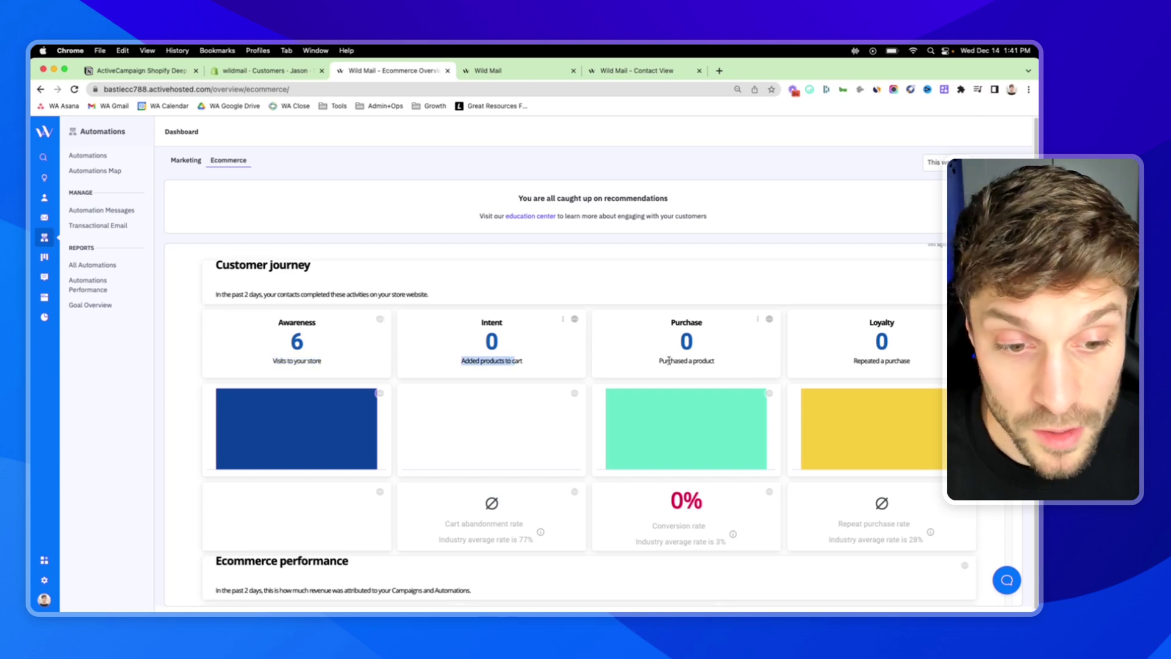
drag(660, 361, 720, 365)
drag(853, 361, 911, 364)
click(911, 364)
Examine the cart abandonment, conversion and repeat purchase rates below the Customer journey charts.
scroll(737, 317, down, 1)
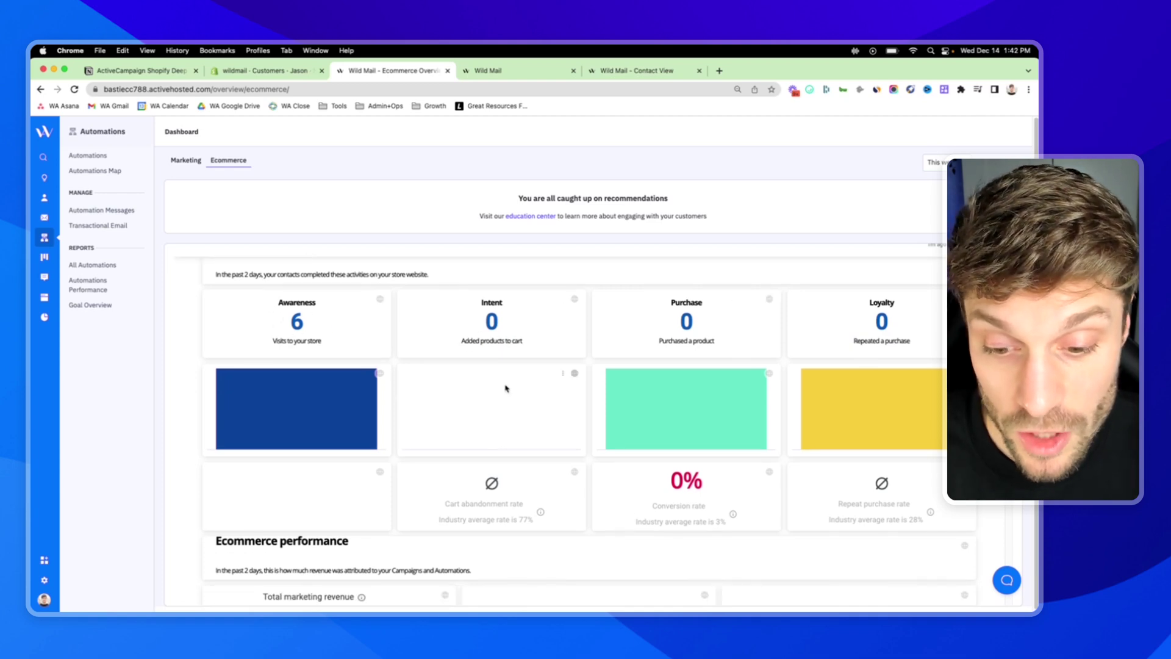
scroll(512, 402, down, 3)
scroll(512, 430, down, 1)
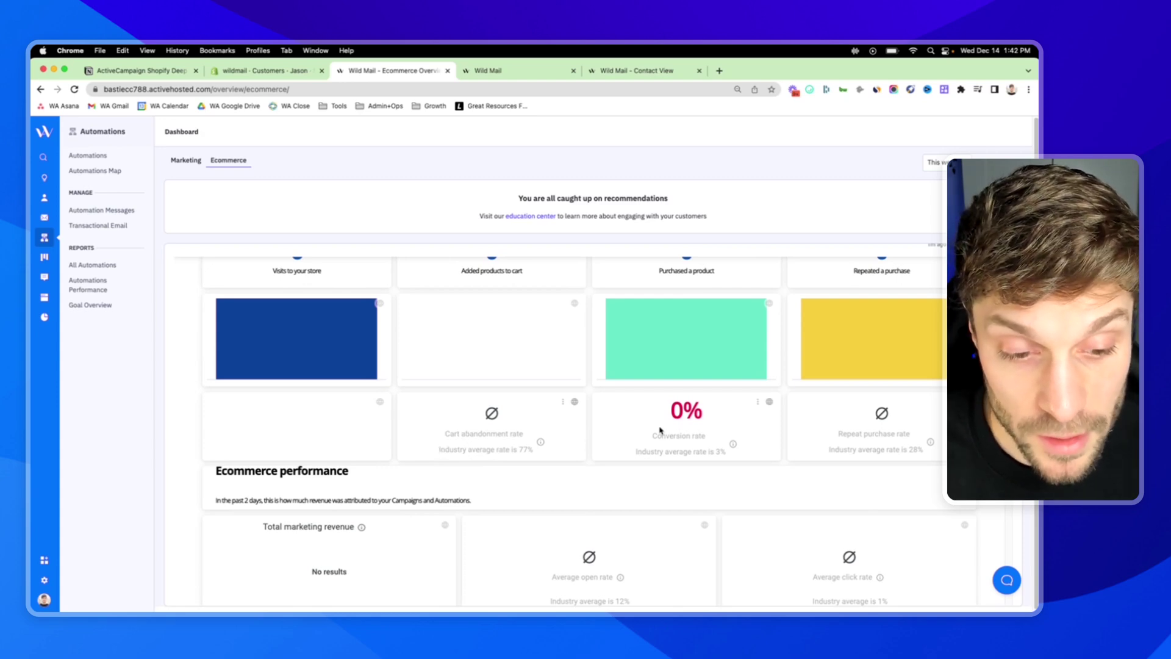
scroll(701, 433, down, 1)
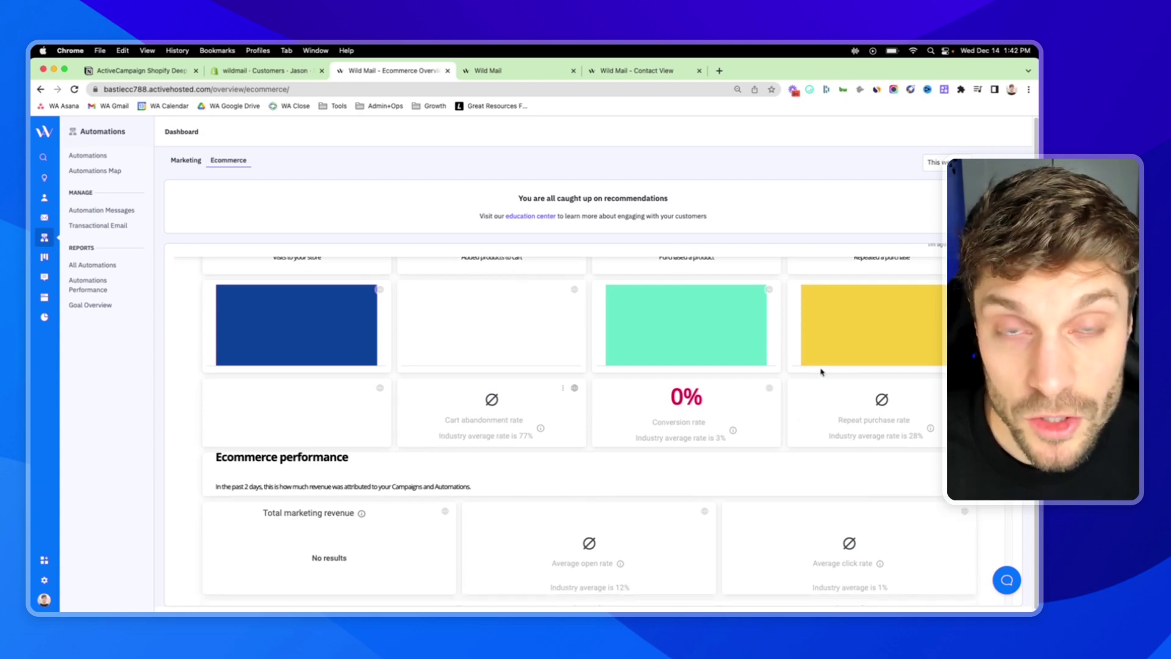
scroll(471, 417, down, 10)
scroll(471, 417, up, 8)
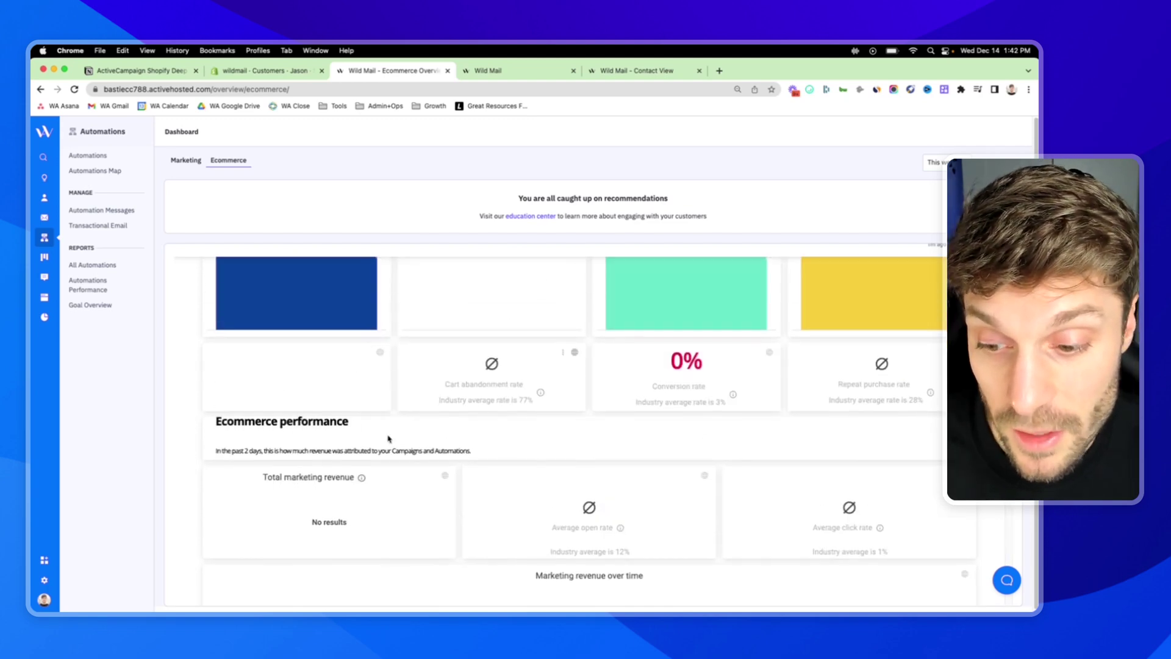
Examine the Ecommerce performance section, covering total marketing revenue, open and click rates, the Marketing revenue over time chart and the Campaign Content table.
drag(396, 431, 476, 432)
click(475, 431)
scroll(360, 444, down, 1)
mouse_move(362, 442)
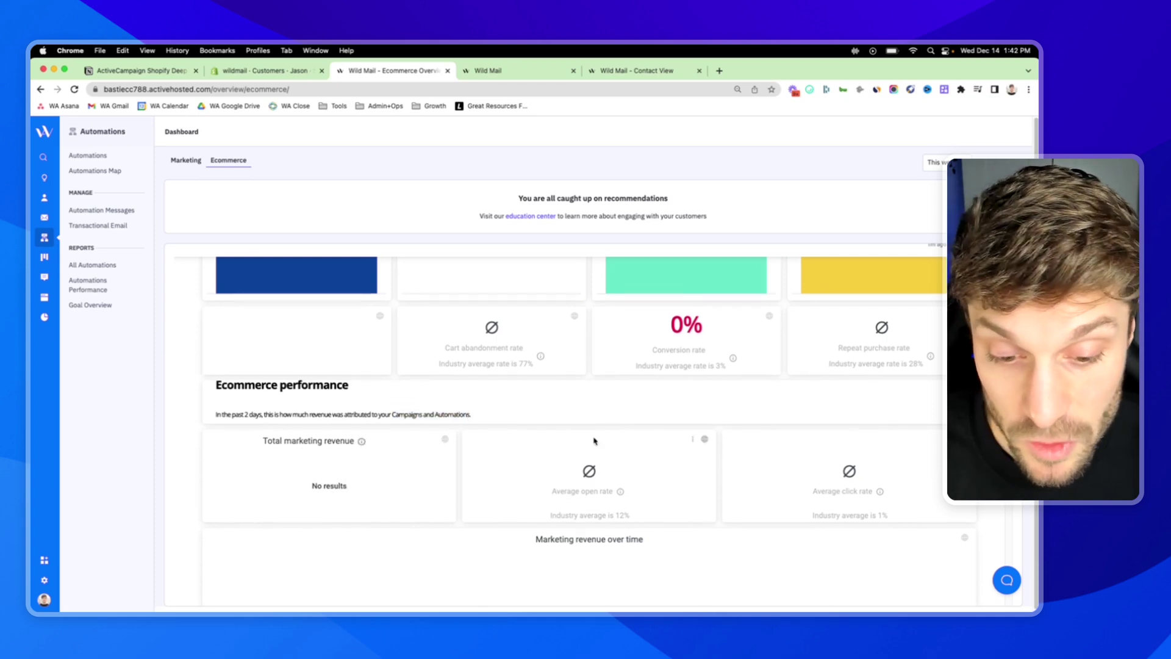
scroll(594, 439, down, 2)
scroll(648, 462, down, 1)
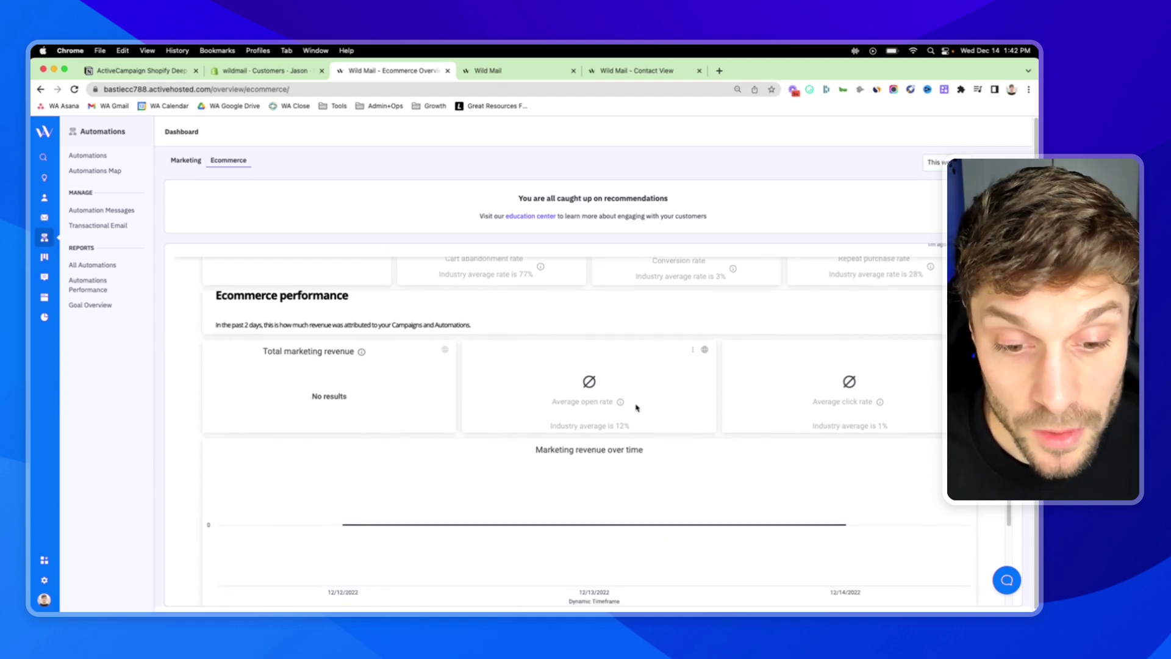
scroll(427, 391, down, 1)
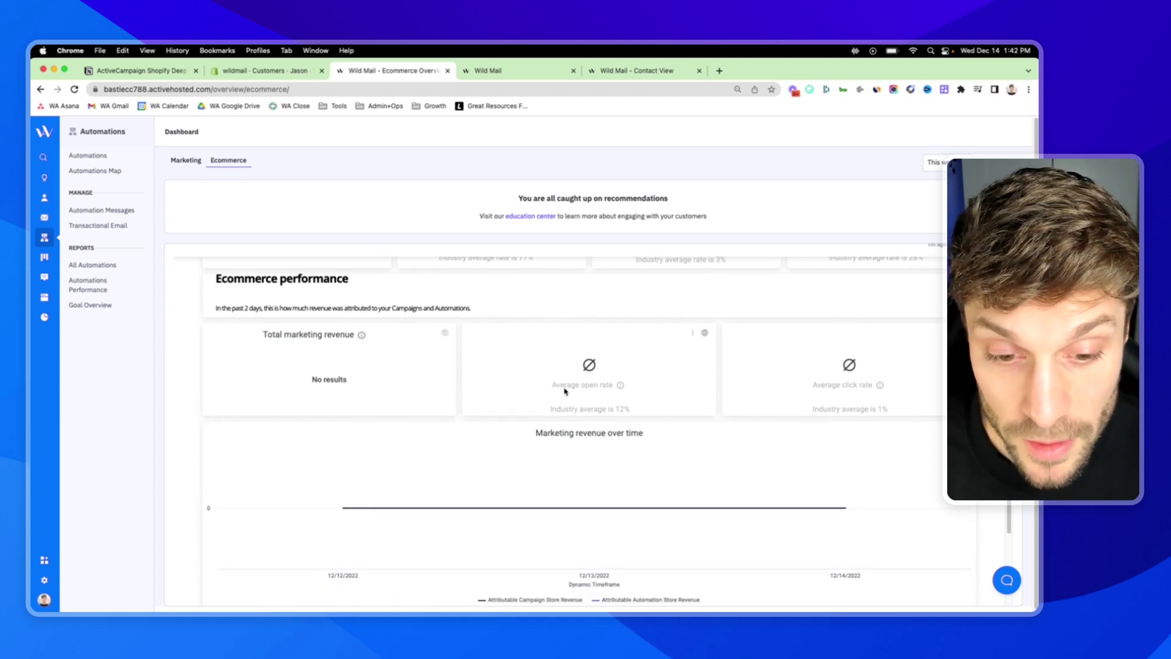
scroll(658, 384, down, 4)
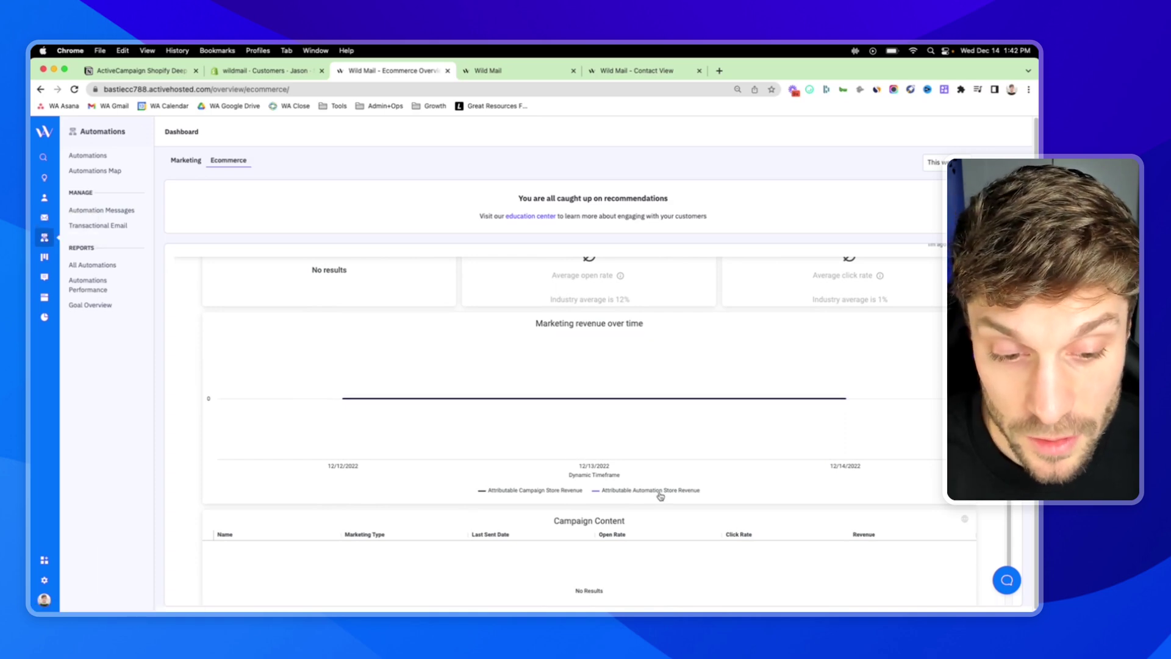
scroll(579, 488, down, 2)
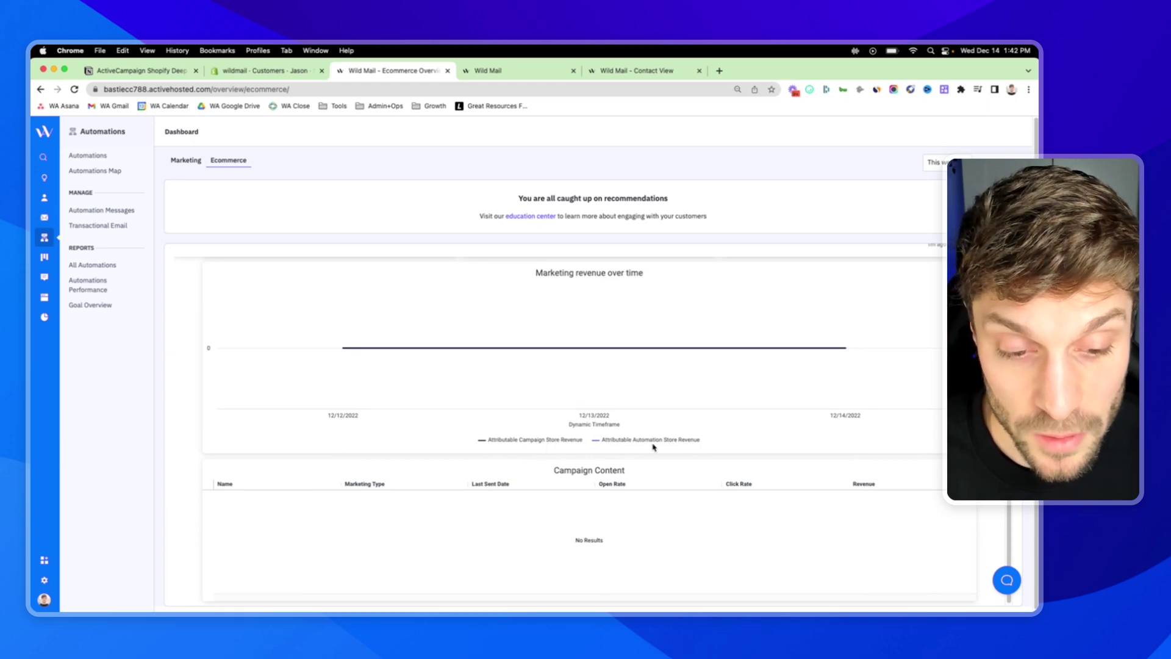
scroll(627, 481, down, 1)
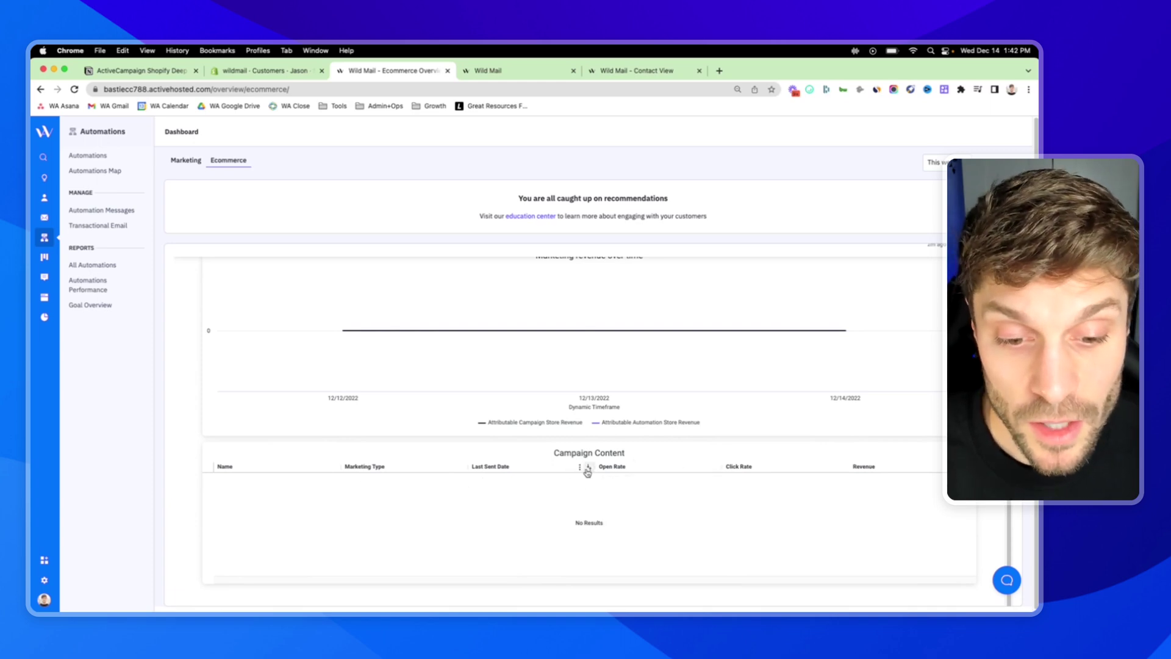
scroll(526, 430, up, 1)
scroll(595, 449, down, 1)
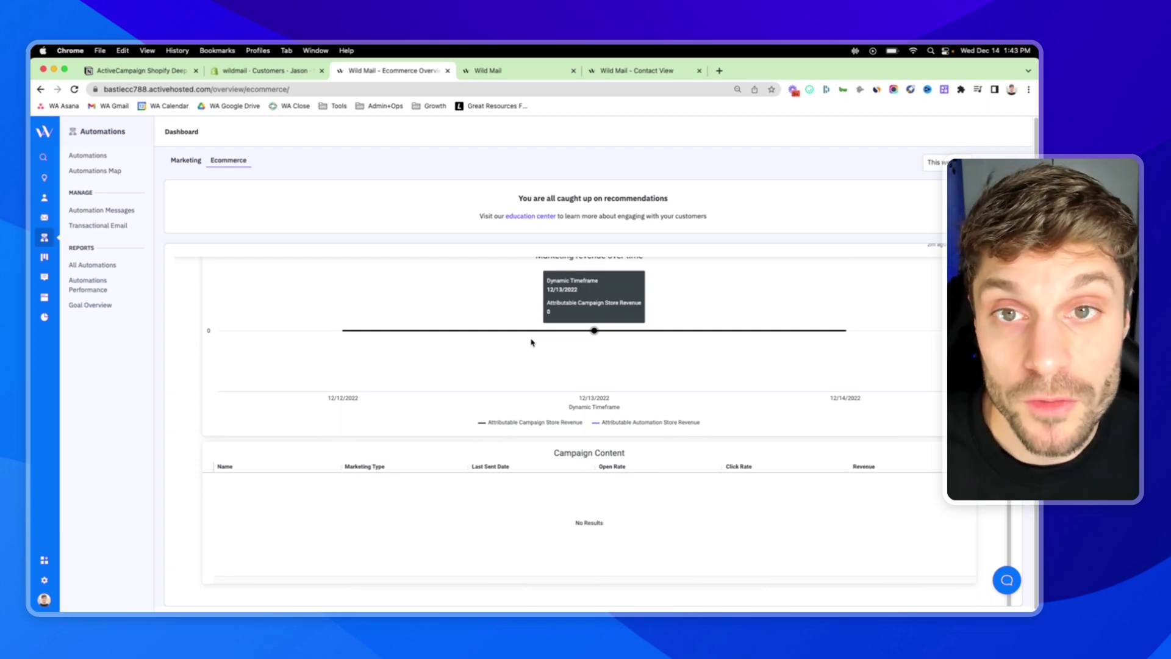
Return to the Notion notes and highlight the Reporting point about Shopify order discounts being excluded from the revenue amount shown.
key(super+1)
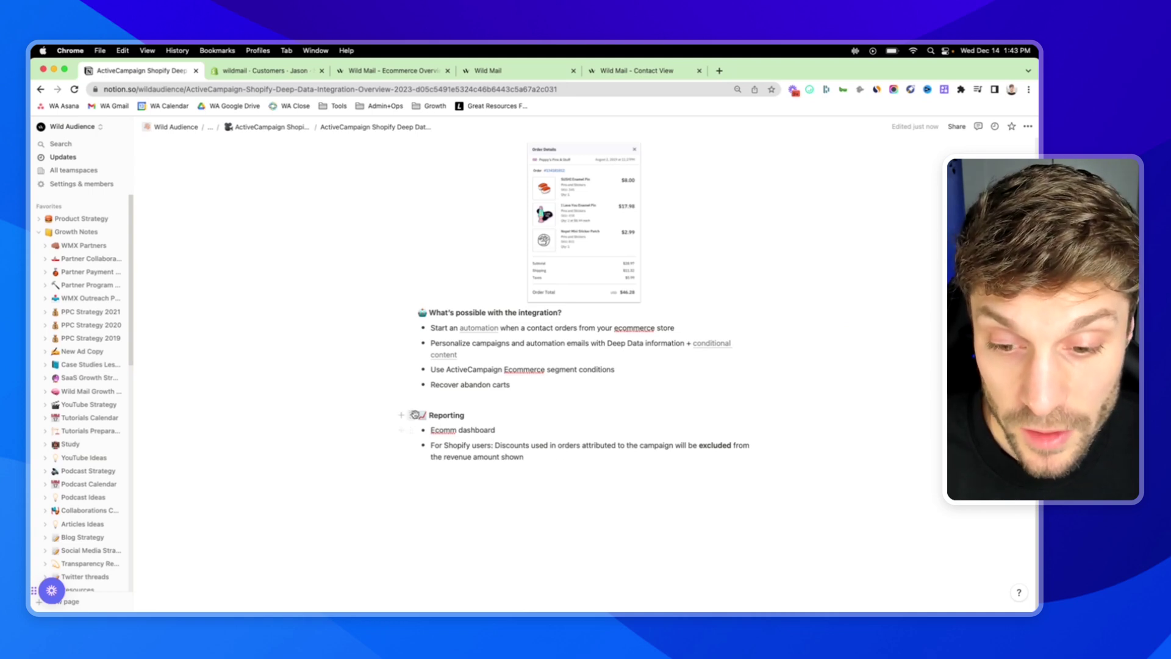
drag(540, 459, 546, 445)
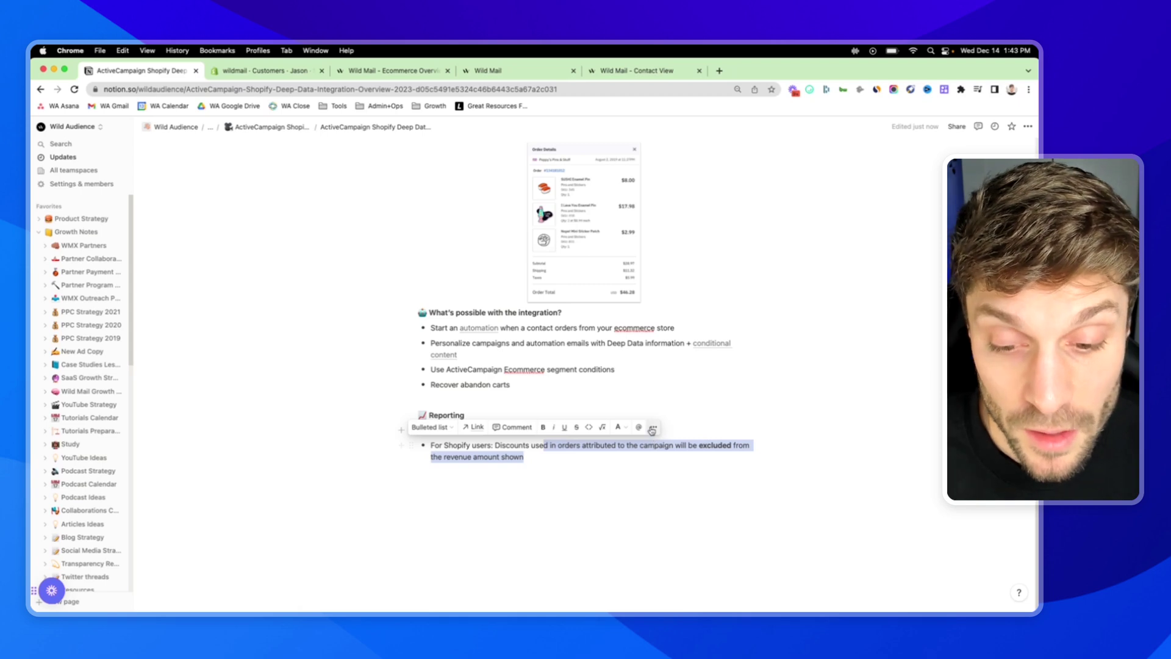
click(453, 454)
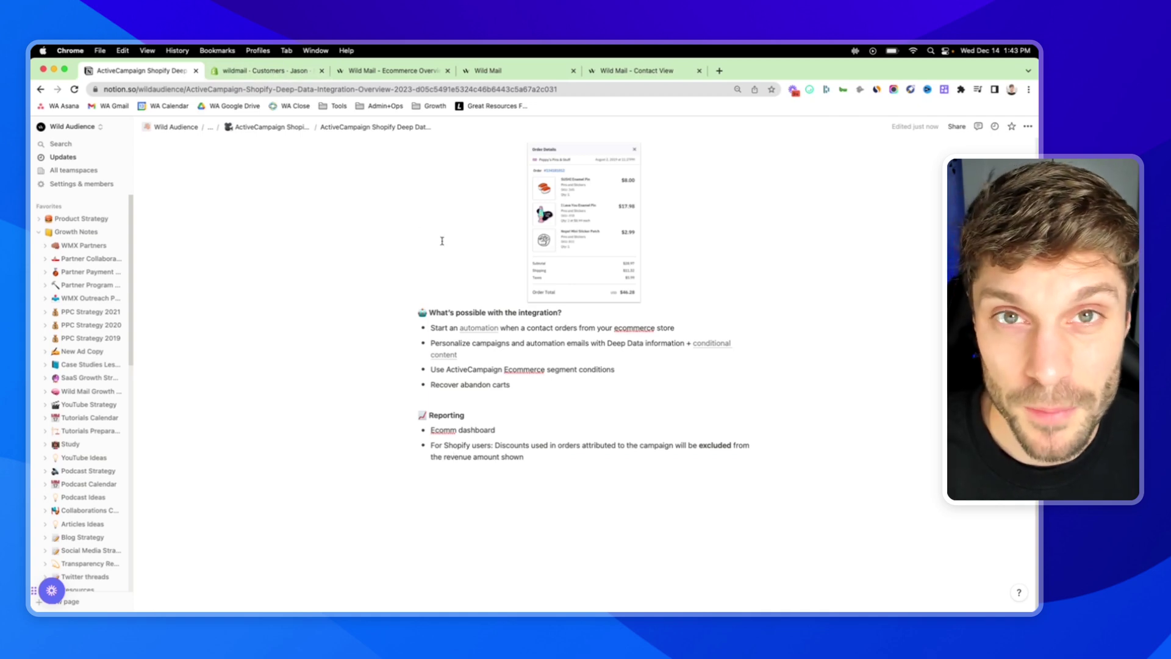
drag(531, 460, 450, 457)
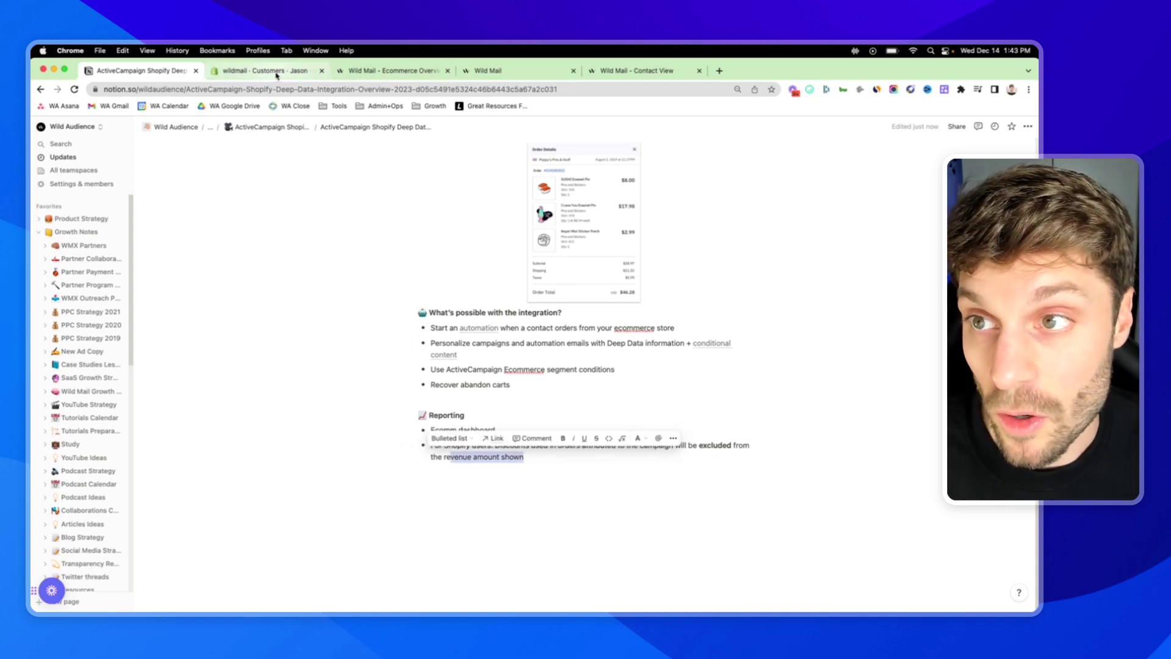
Switch back to ActiveCampaign's Ecommerce dashboard and bring its Customer journey section back into view.
click(369, 72)
scroll(613, 430, up, 10)
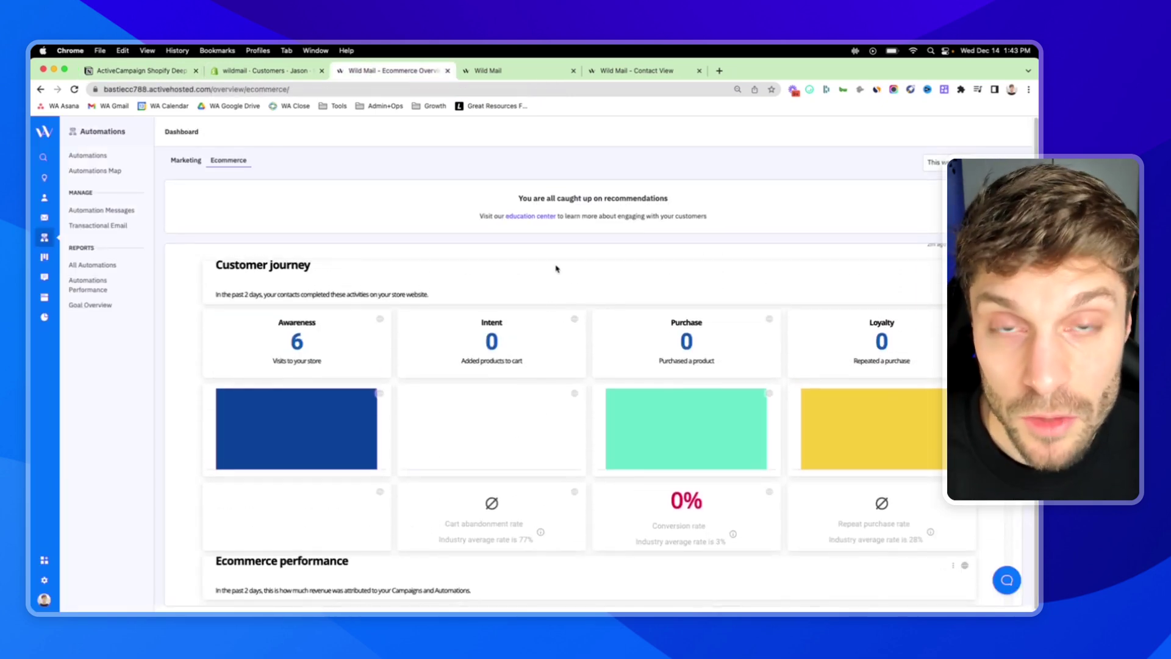